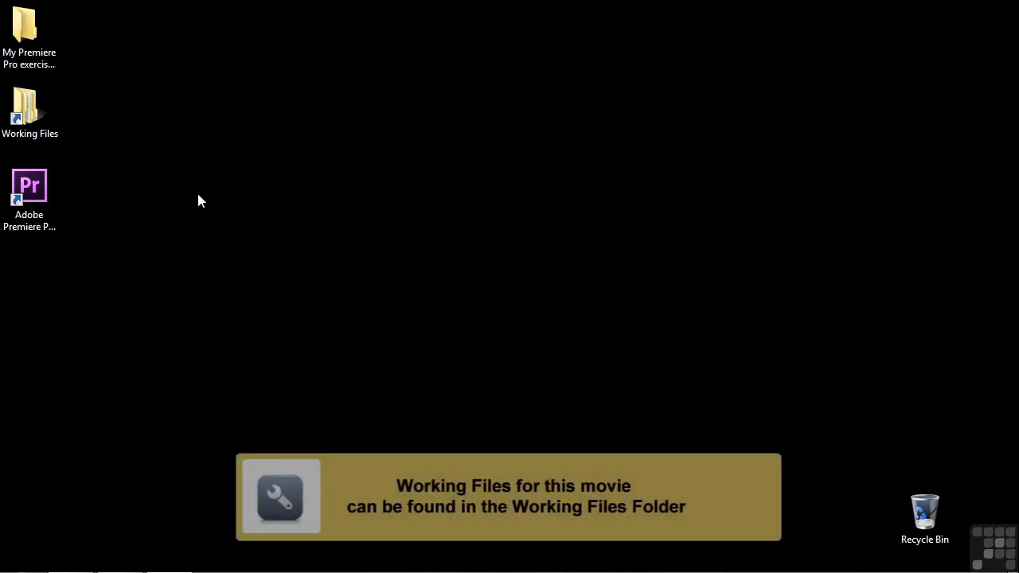
# Open the project file 1204-picture in picture.prproj from the projects folder inside Working Files
pyautogui.doubleClick(47, 128)
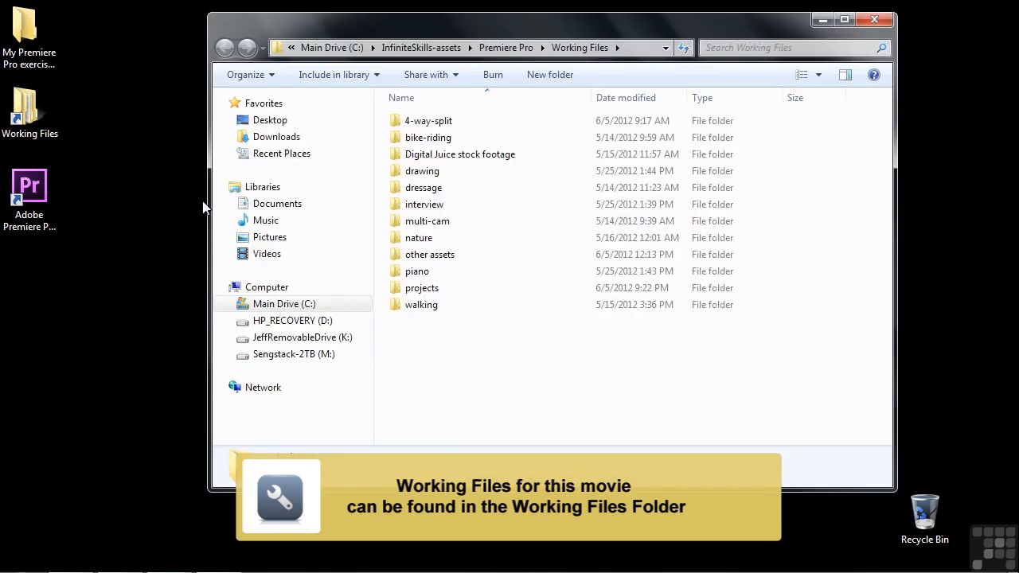
pyautogui.doubleClick(420, 286)
pyautogui.moveTo(885, 203); pyautogui.dragTo(901, 427)
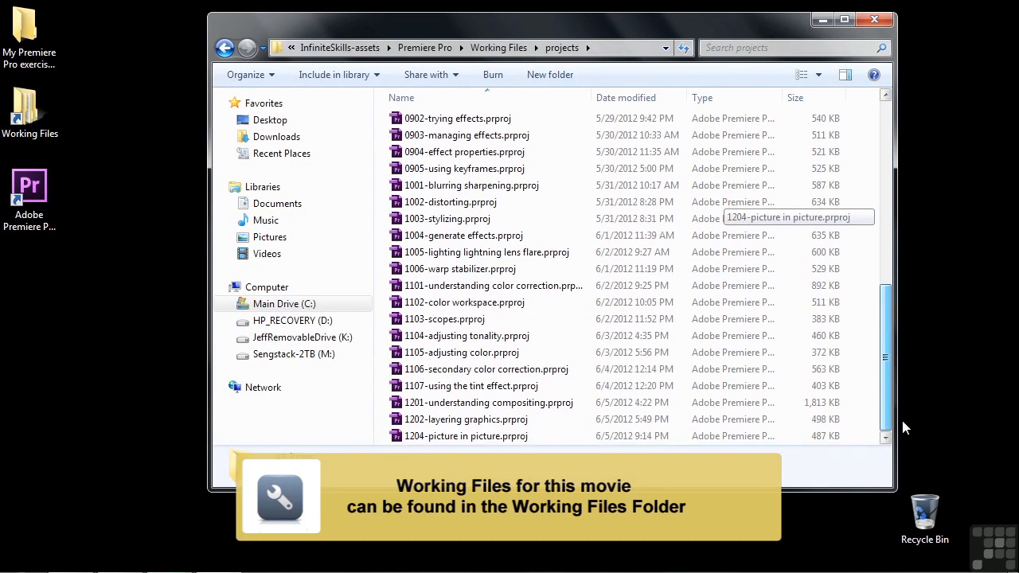
pyautogui.click(415, 436)
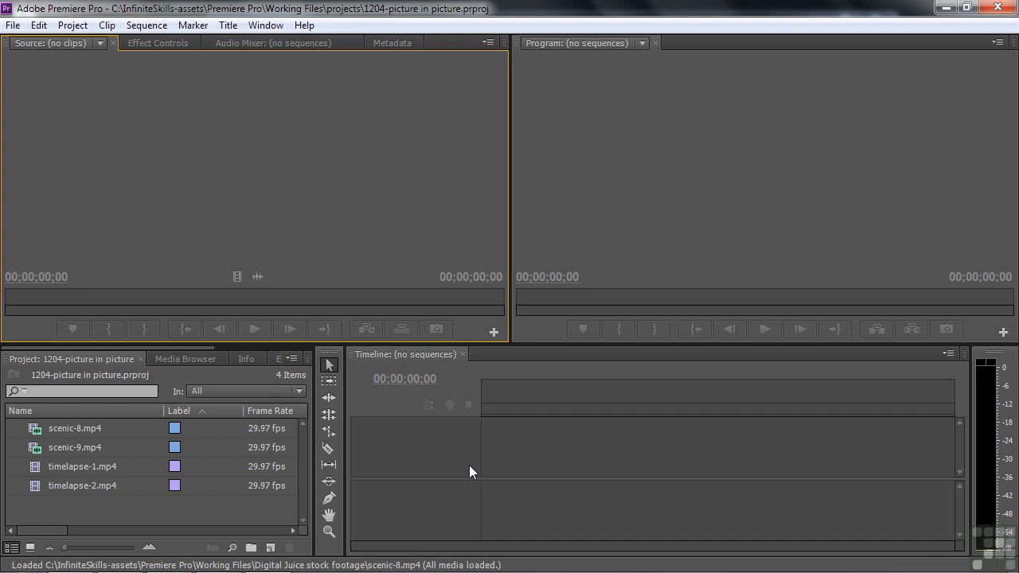
# Look over the project's four clips as thumbnails and return to the list view
pyautogui.click(30, 549)
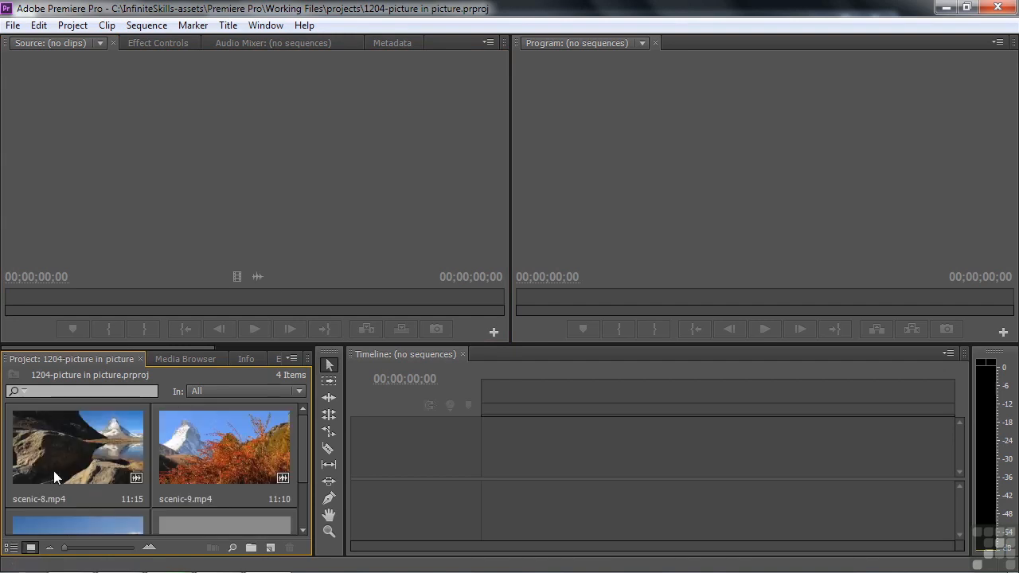
pyautogui.moveTo(300, 451); pyautogui.dragTo(295, 499)
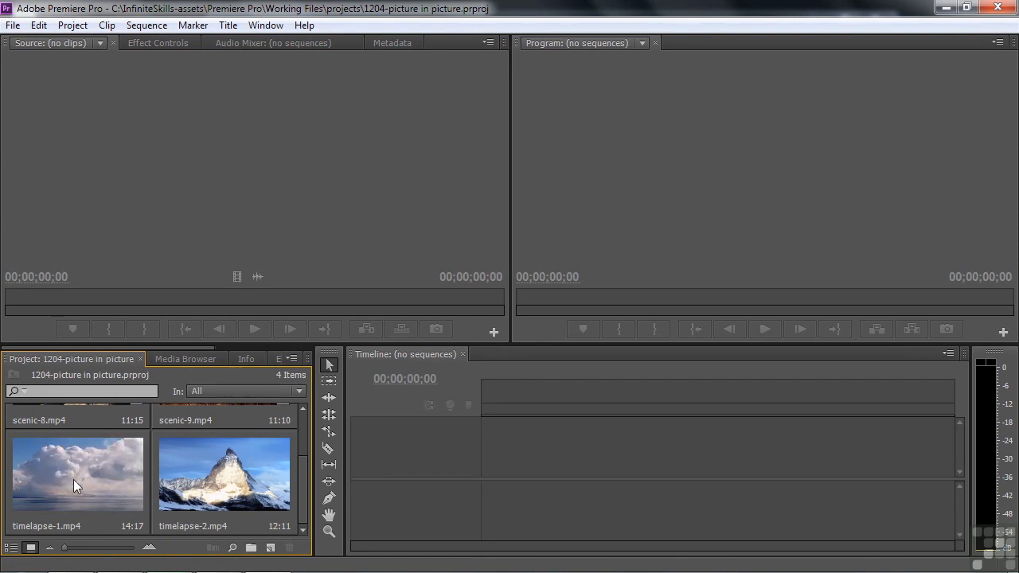
pyautogui.click(12, 548)
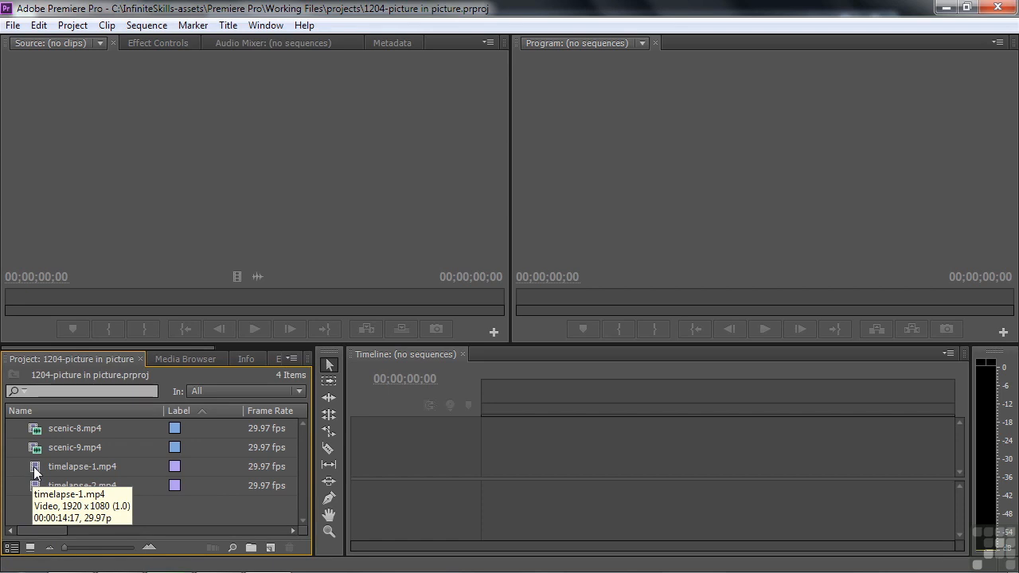
# Create a new sequence from timelapse-1.mp4 and fit the whole clip to the timeline width
pyautogui.click(71, 473)
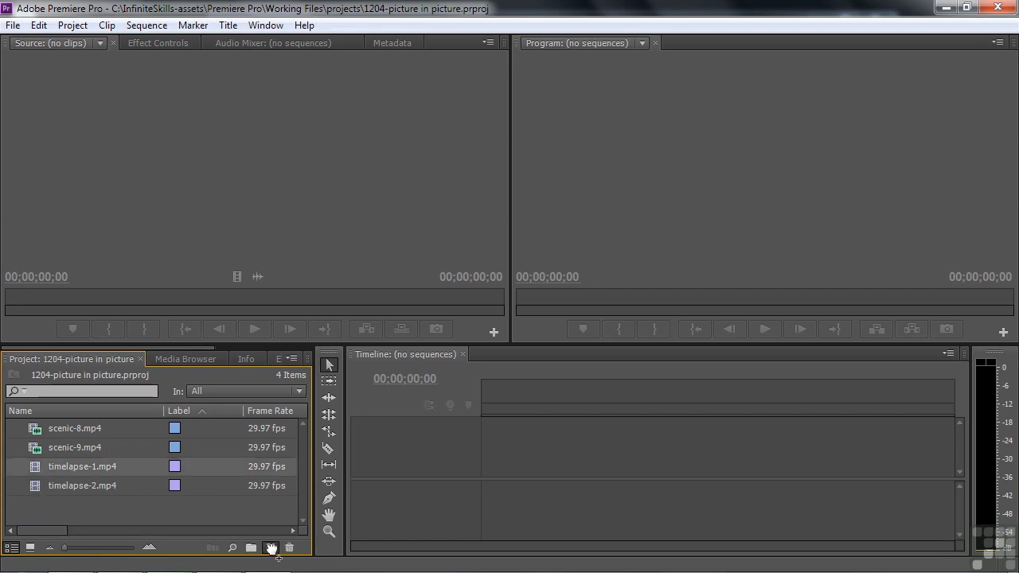
pyautogui.moveTo(272, 548); pyautogui.dragTo(271, 548)
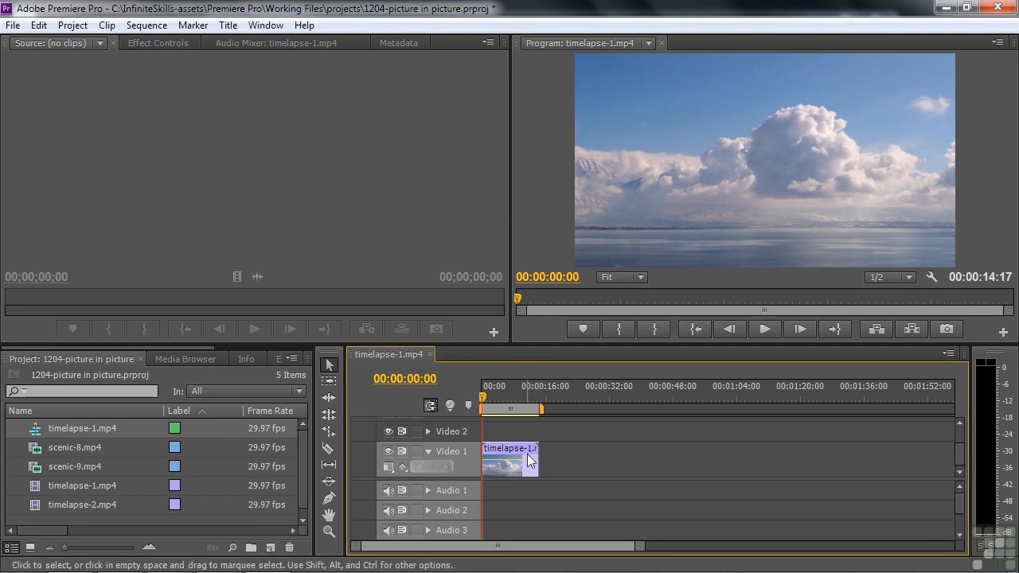
pyautogui.press('\\')
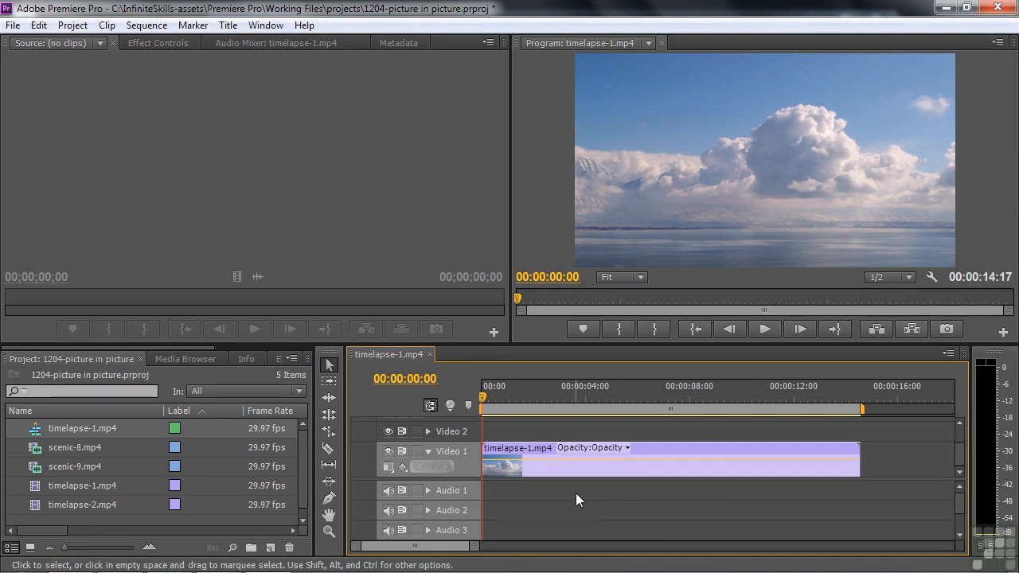
# Rename the timelapse-1.mp4 sequence in the project as "background"
pyautogui.click(75, 430)
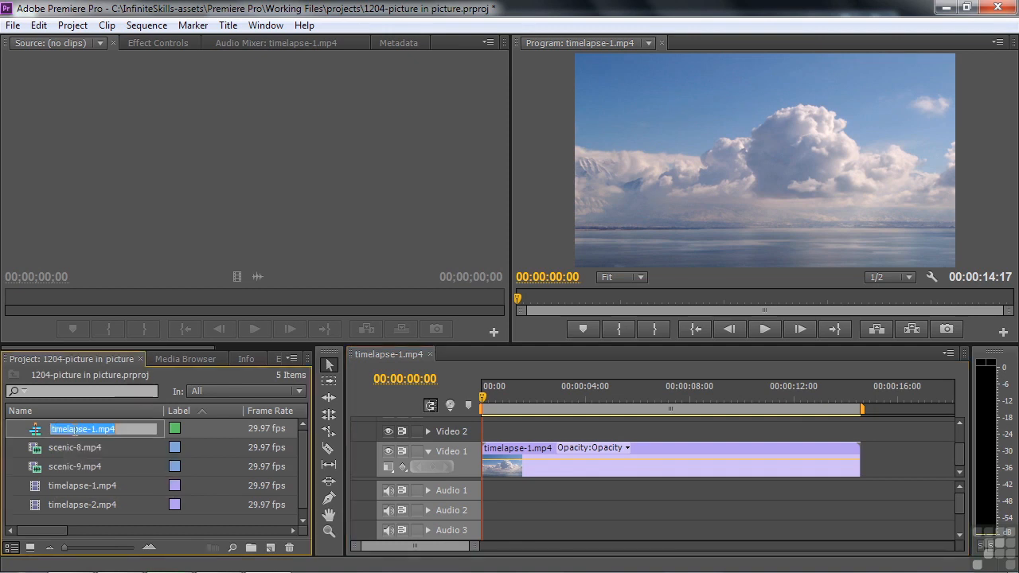
pyautogui.write('background')
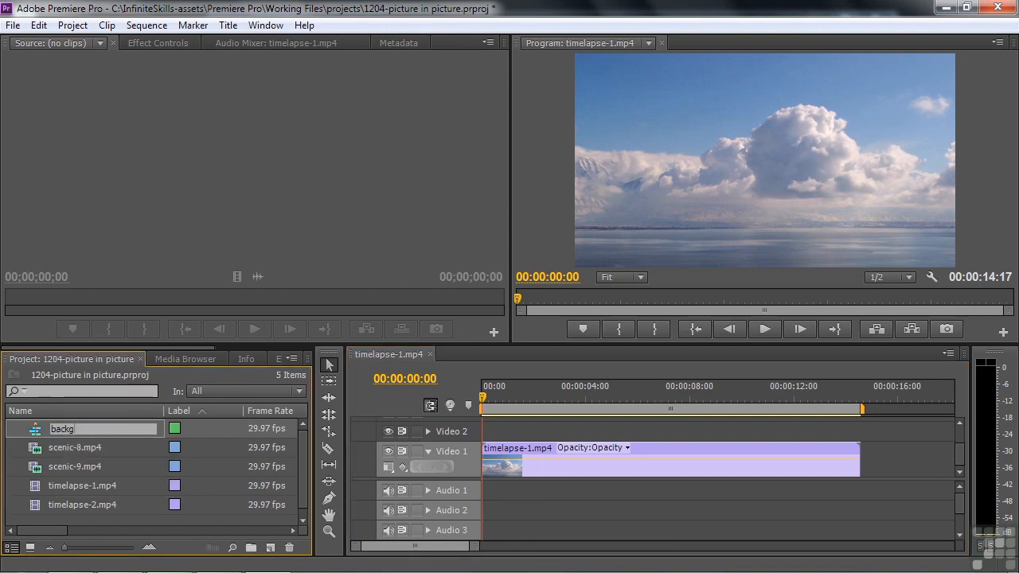
pyautogui.press('Tab')
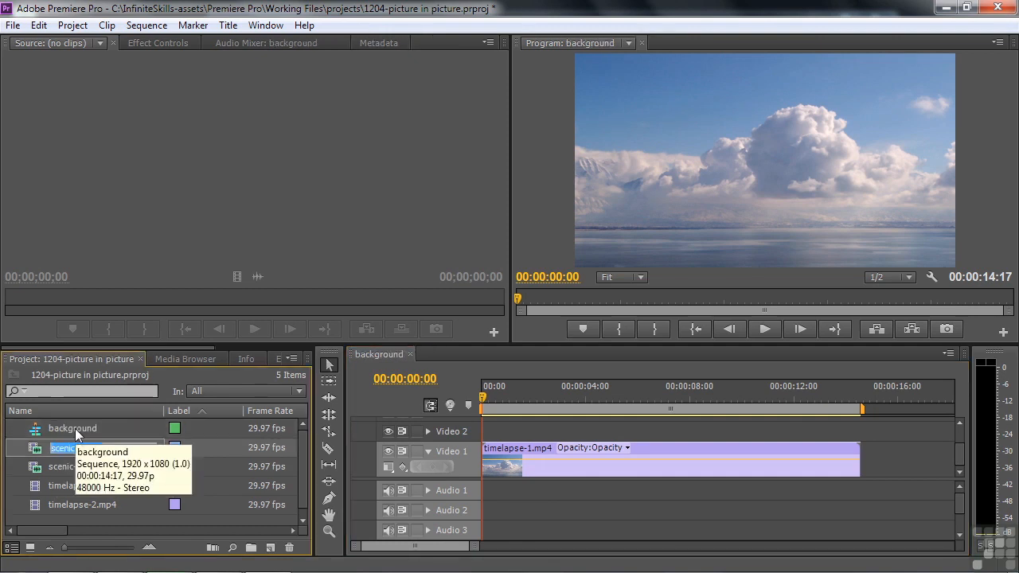
pyautogui.click(17, 468)
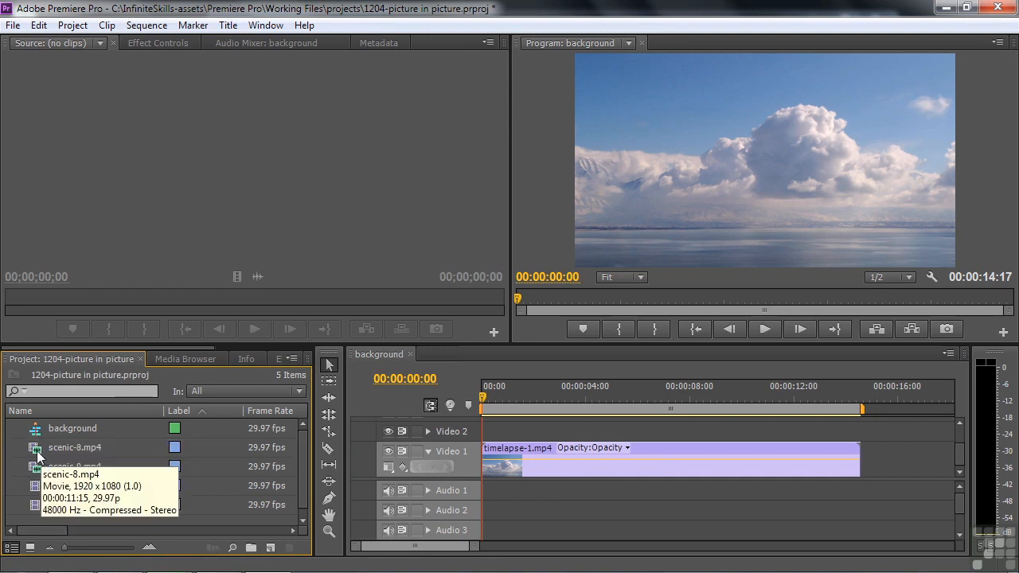
# Create a new sequence from scenic-8.mp4 and rename it "nested sequence"
pyautogui.moveTo(37, 454); pyautogui.dragTo(270, 549)
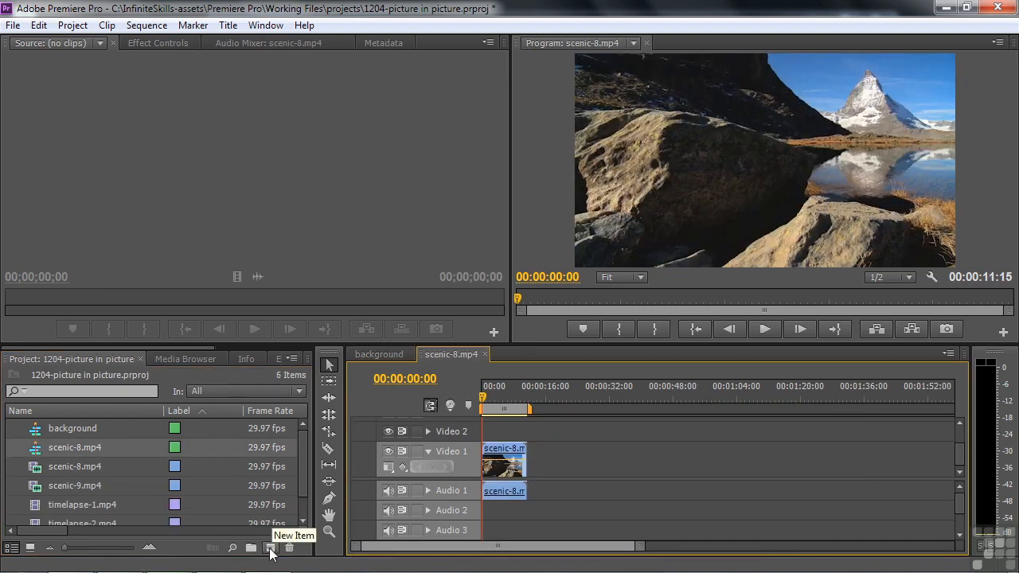
pyautogui.click(66, 449)
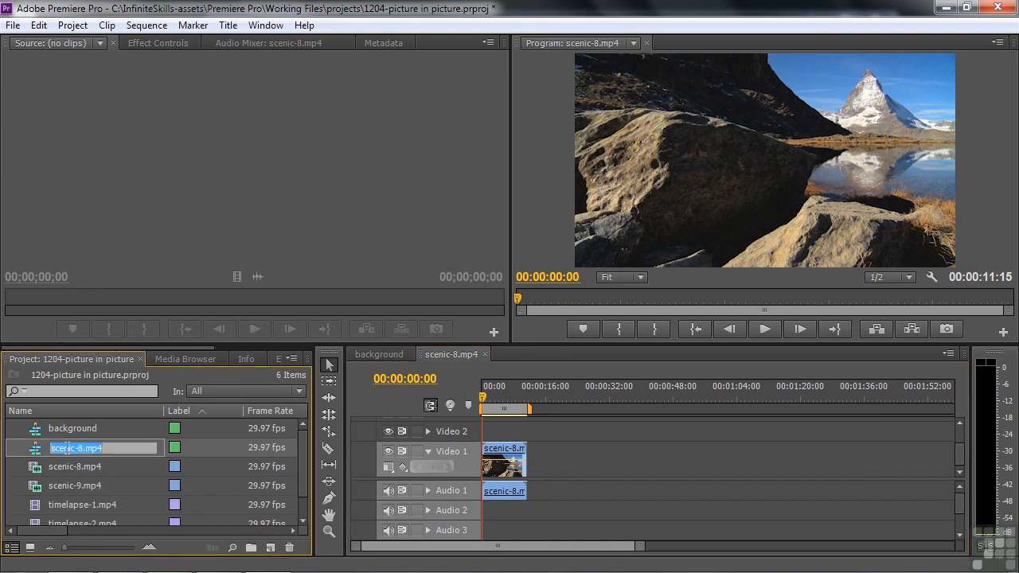
pyautogui.write('nested se')
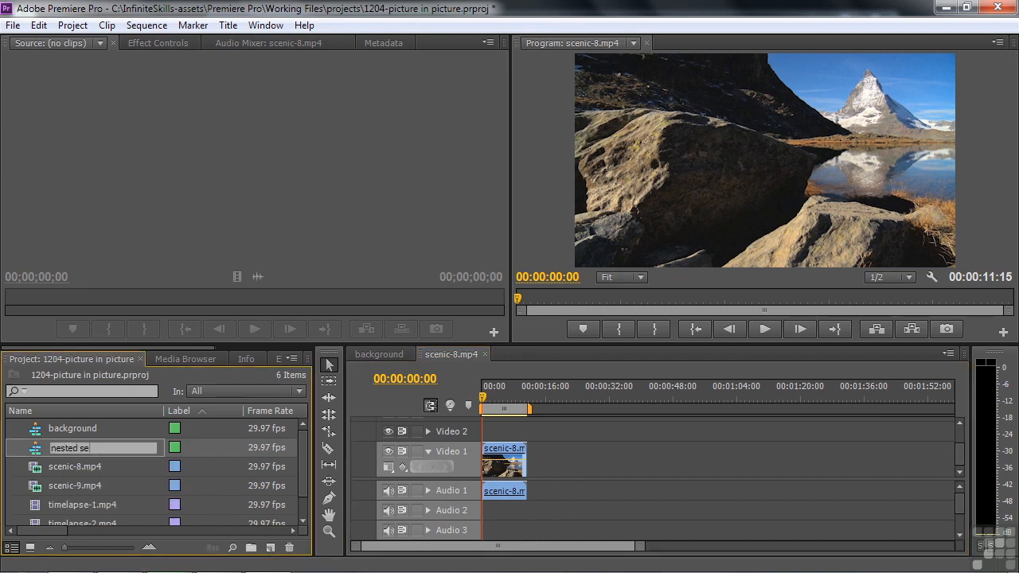
pyautogui.write('quence')
pyautogui.press('Tab')
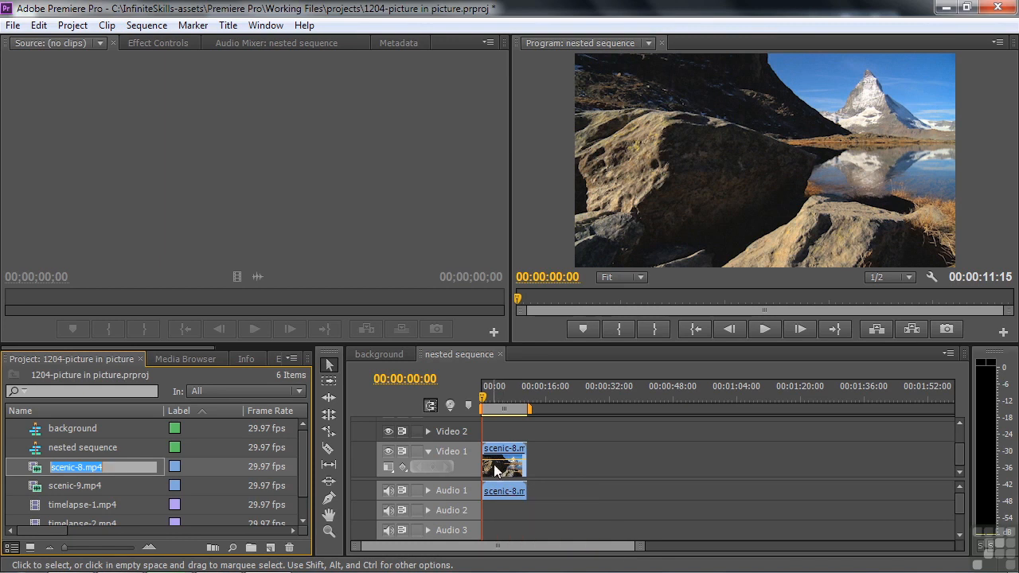
# Move the scenic-8.mp4 video up to Video 2 and add scenic-9.mp4 on a new track above Video 3, at the sequence start
pyautogui.moveTo(502, 453); pyautogui.dragTo(502, 439)
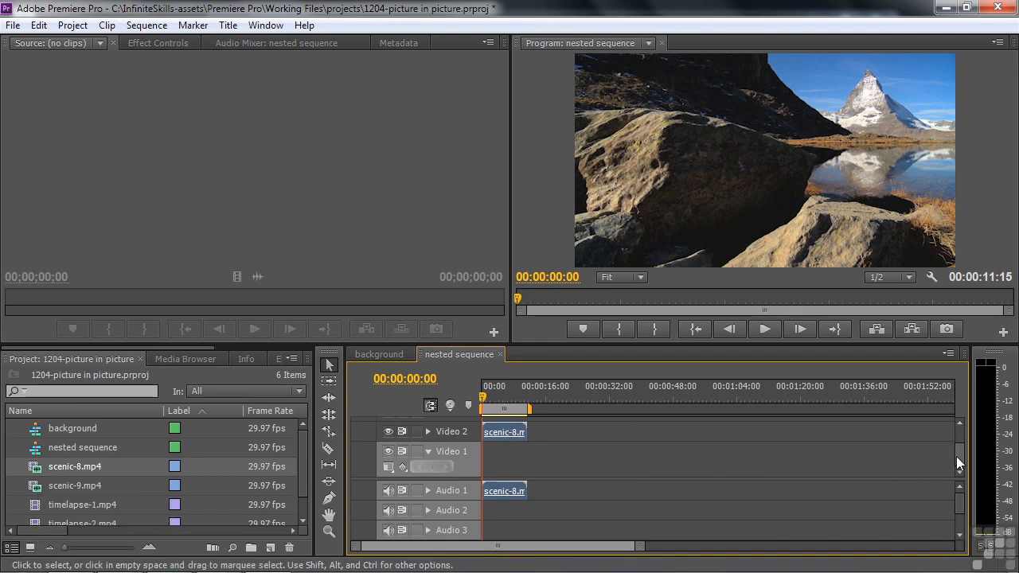
pyautogui.moveTo(957, 456); pyautogui.dragTo(957, 450)
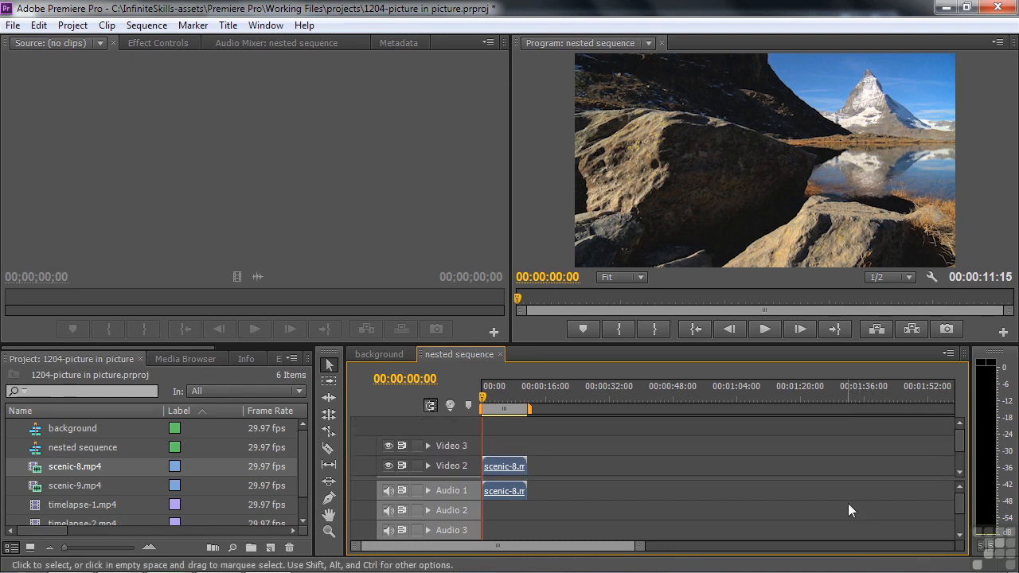
pyautogui.moveTo(37, 487); pyautogui.dragTo(480, 423)
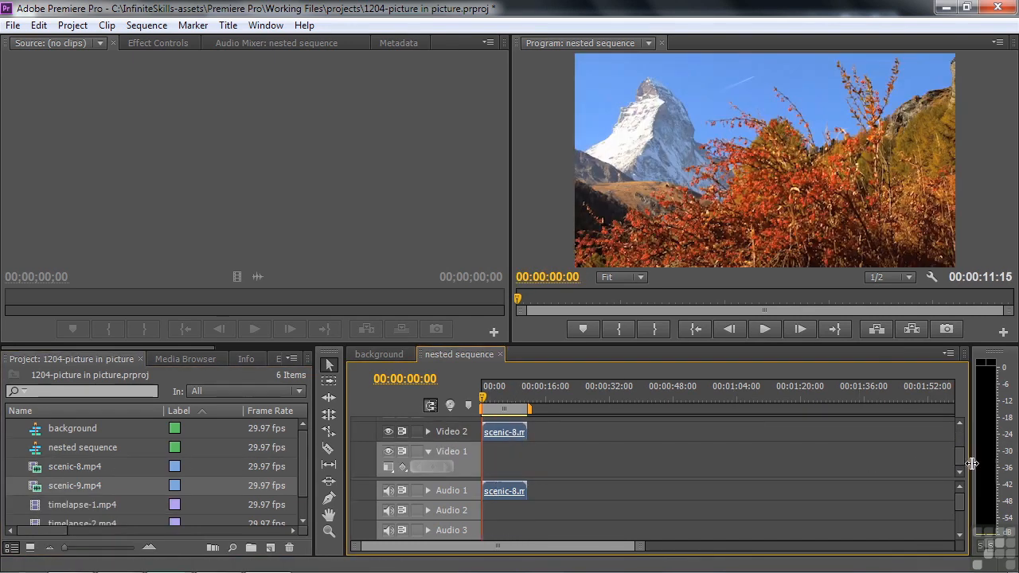
# Add timelapse-2.mp4 at the sequence start on a new track above scenic-9.mp4 and raise it to Video 6
pyautogui.moveTo(958, 455); pyautogui.dragTo(954, 426)
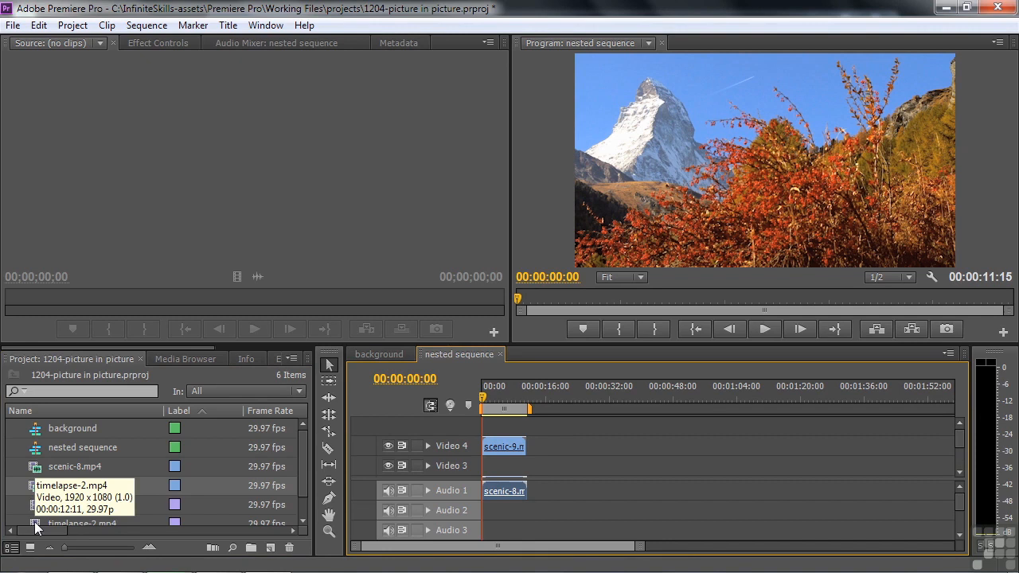
pyautogui.moveTo(301, 466); pyautogui.dragTo(306, 483)
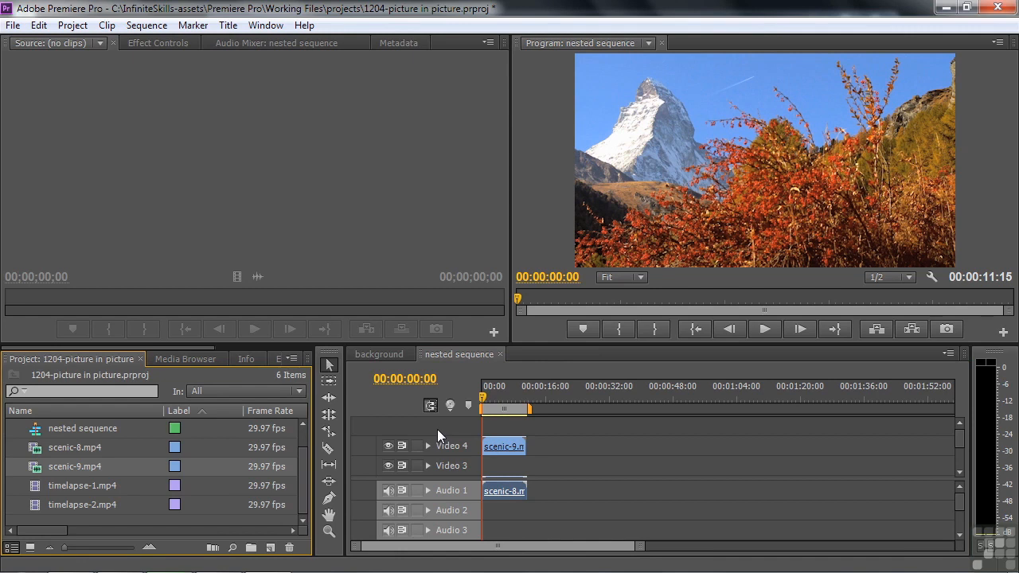
pyautogui.moveTo(36, 503); pyautogui.dragTo(455, 421)
pyautogui.moveTo(959, 456); pyautogui.dragTo(955, 434)
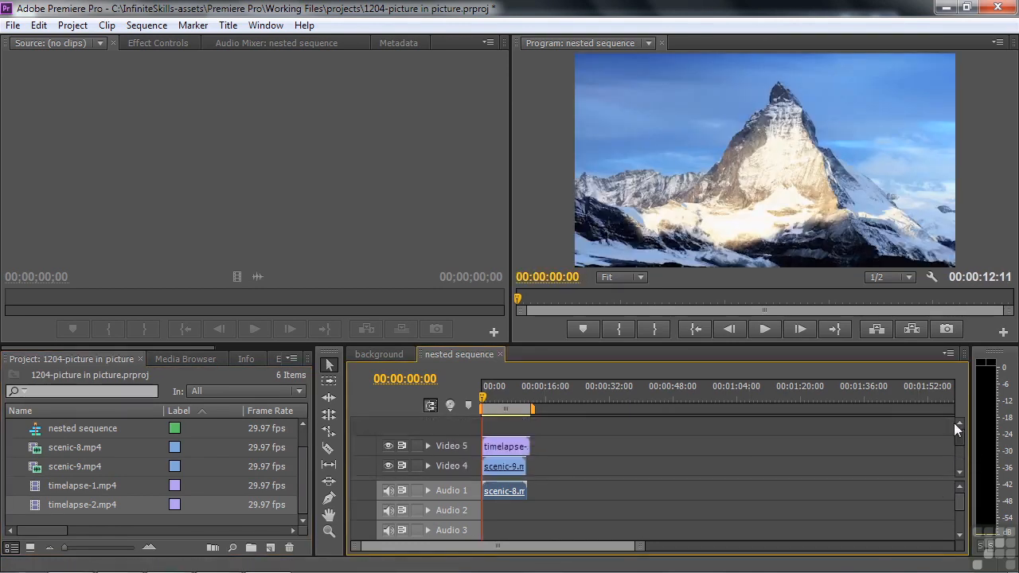
pyautogui.moveTo(506, 442); pyautogui.dragTo(503, 432)
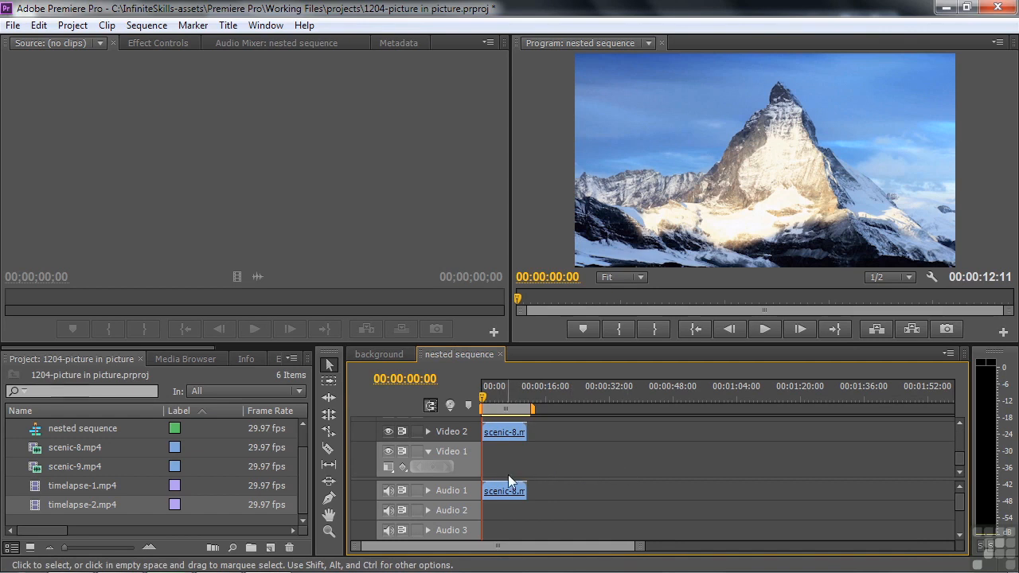
# Move the scenic-9.mp4 audio clip from Audio 4 up to Audio 2, keeping it at the sequence start
pyautogui.moveTo(962, 498); pyautogui.dragTo(959, 510)
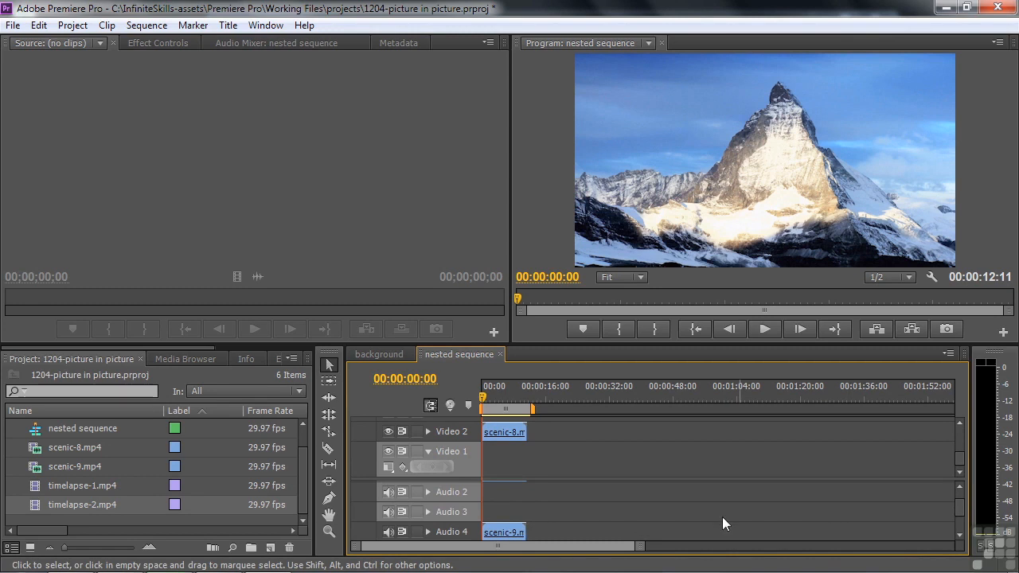
pyautogui.click(508, 531)
pyautogui.moveTo(508, 532); pyautogui.dragTo(506, 502)
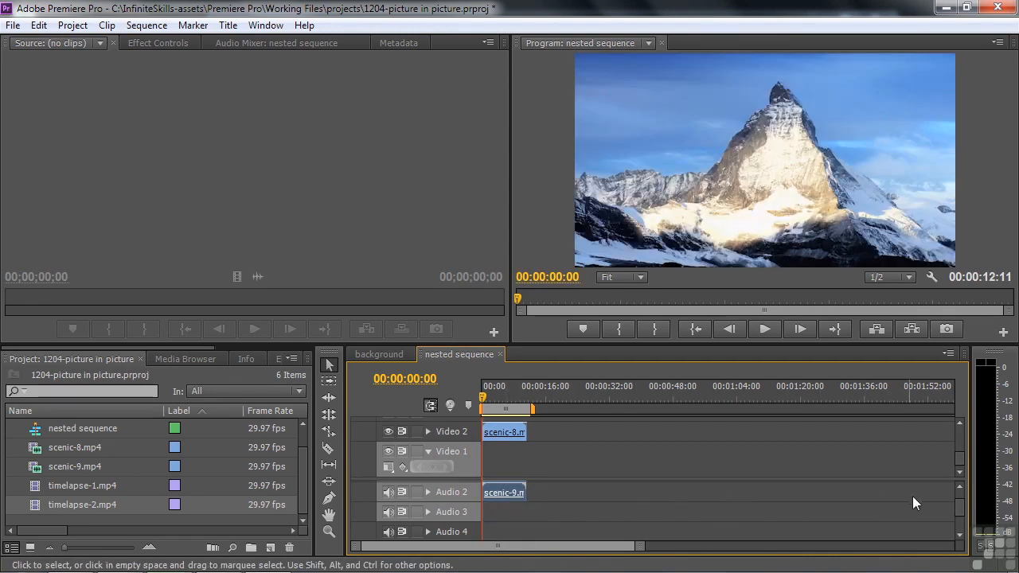
# Select the timelapse-2.mp4 clip on Video 6 and activate its Motion effect to show the frame handles
pyautogui.moveTo(958, 503); pyautogui.dragTo(953, 418)
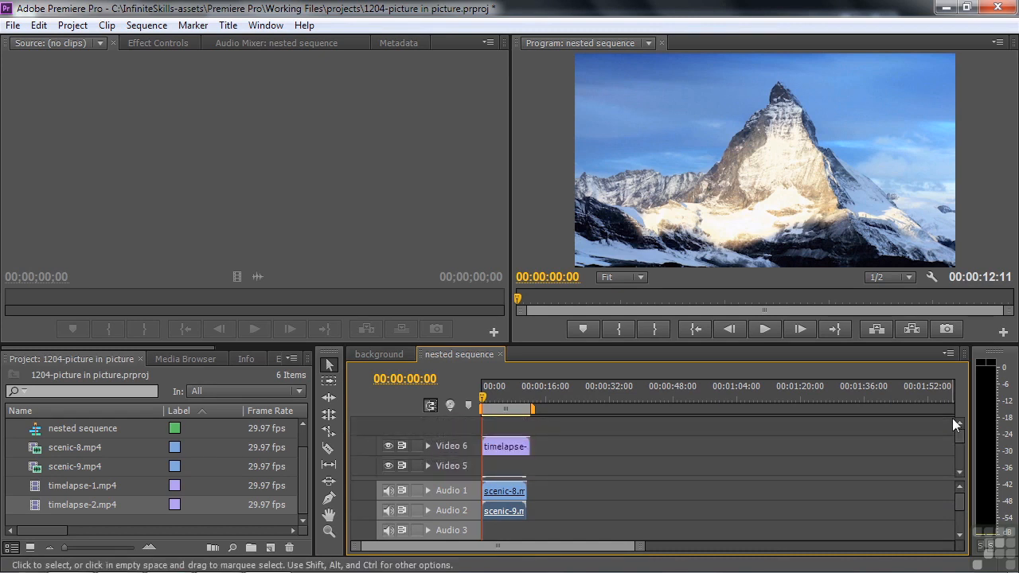
pyautogui.moveTo(960, 434); pyautogui.dragTo(960, 412)
pyautogui.click(512, 448)
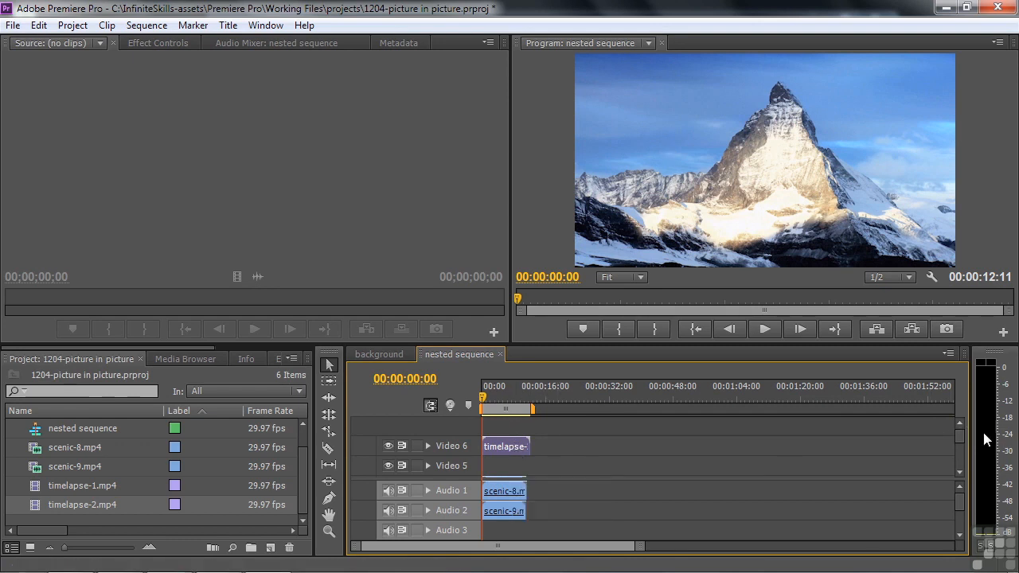
pyautogui.moveTo(960, 435); pyautogui.dragTo(959, 413)
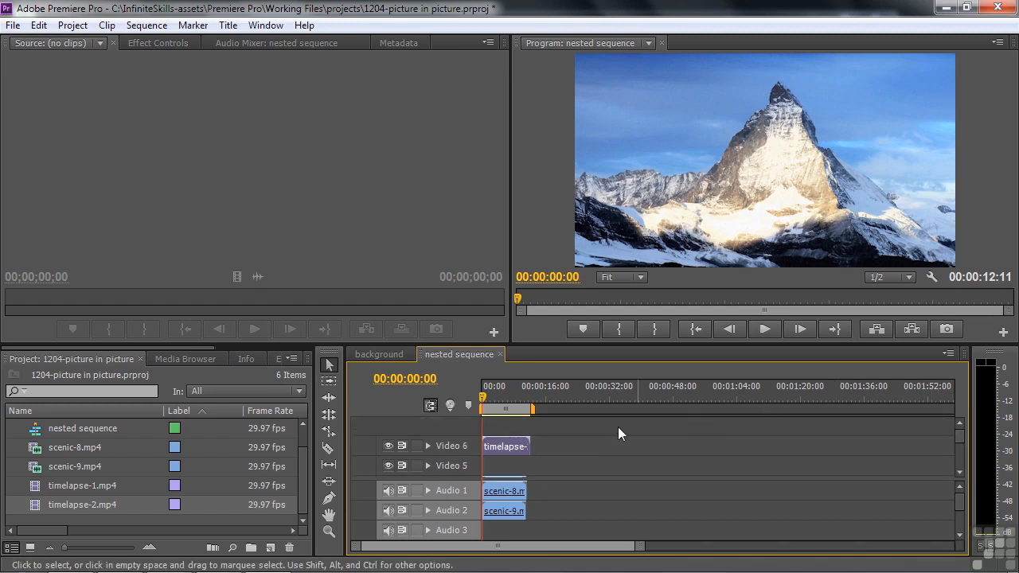
pyautogui.click(150, 43)
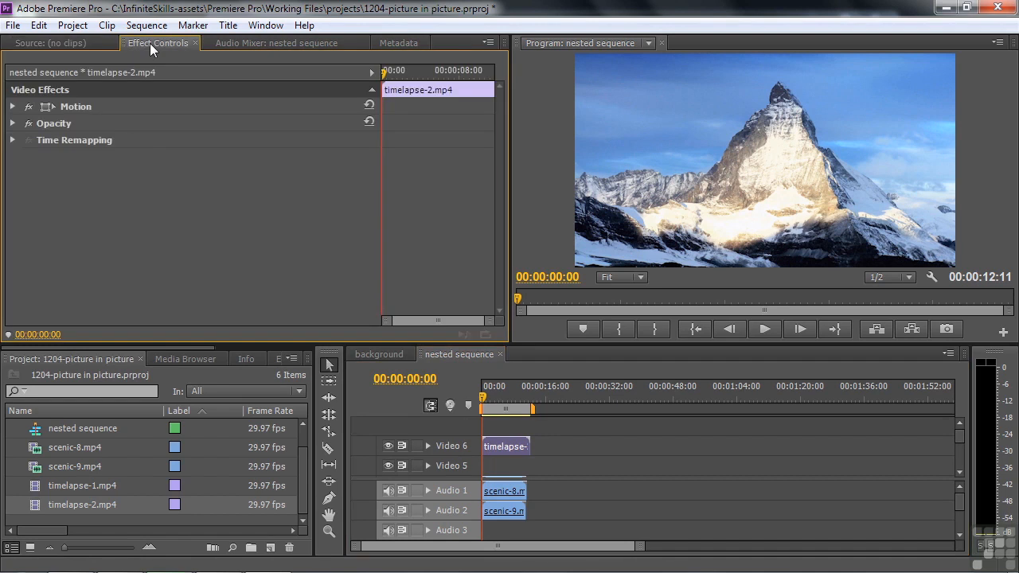
pyautogui.click(13, 106)
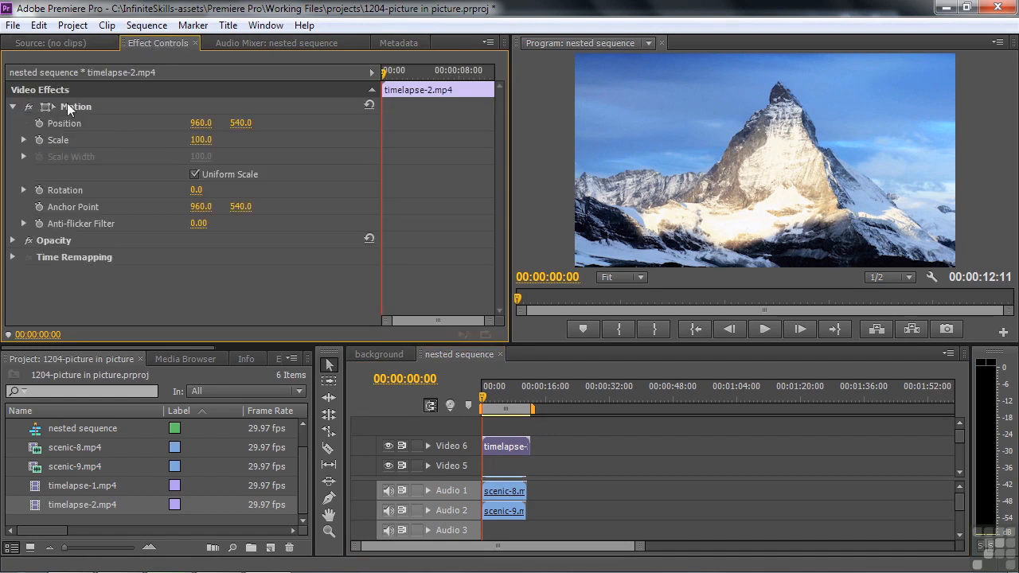
pyautogui.click(70, 104)
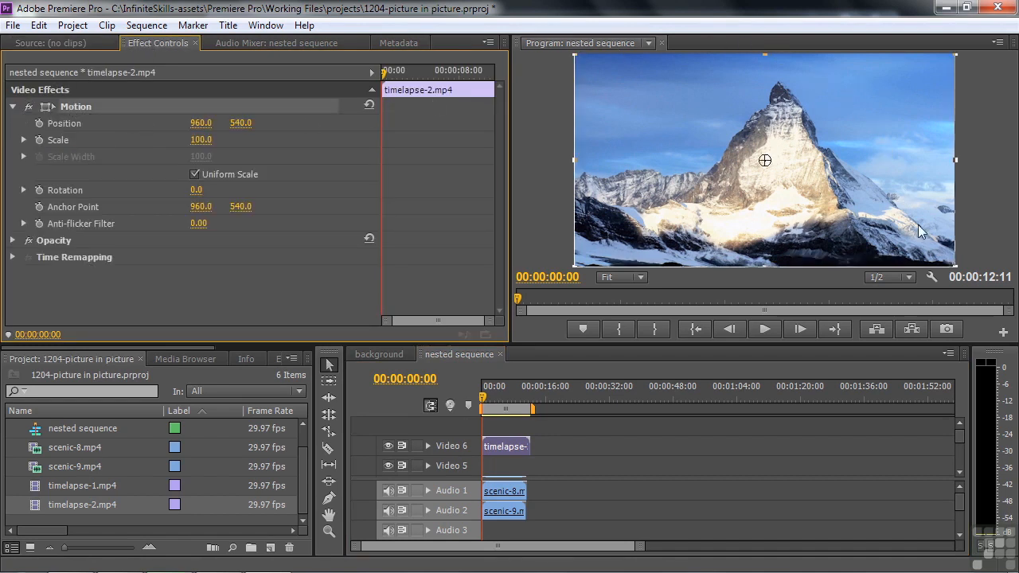
# Scale the timelapse-2.mp4 picture down to 35 and move it up in the frame to about 944, 315
pyautogui.moveTo(955, 265); pyautogui.dragTo(844, 205)
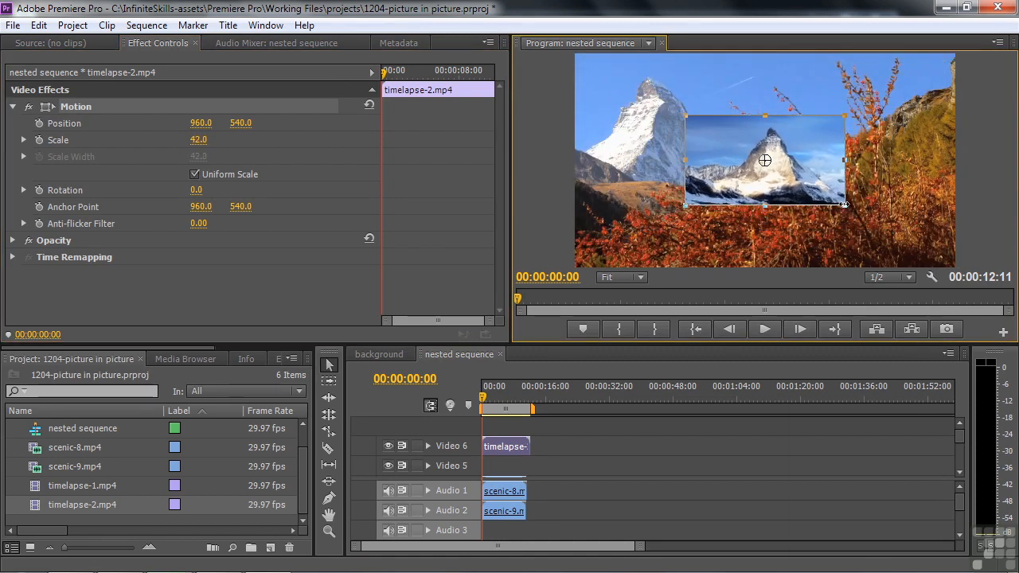
pyautogui.click(196, 141)
pyautogui.write('35')
pyautogui.press('Return')
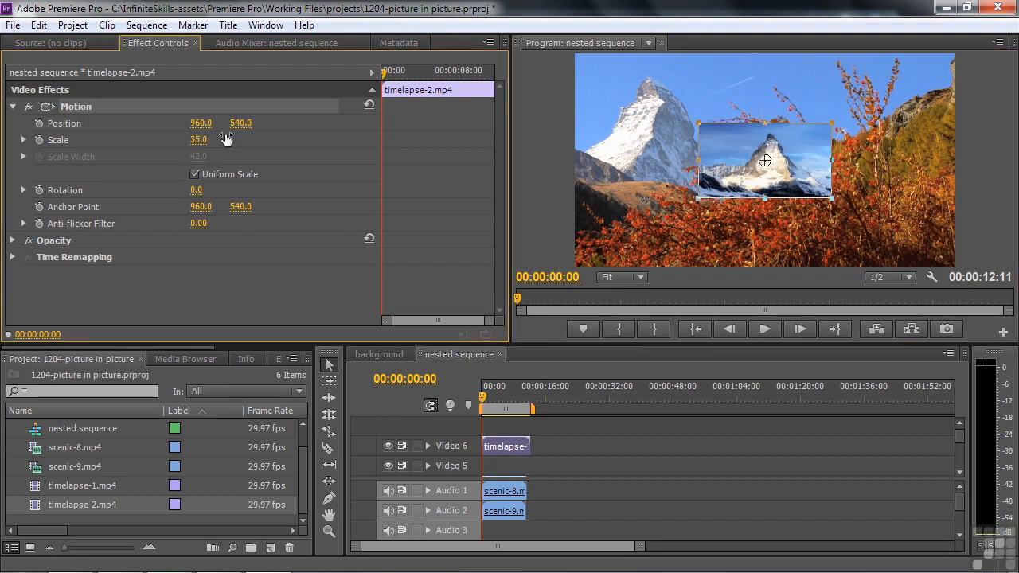
pyautogui.moveTo(792, 167); pyautogui.dragTo(791, 124)
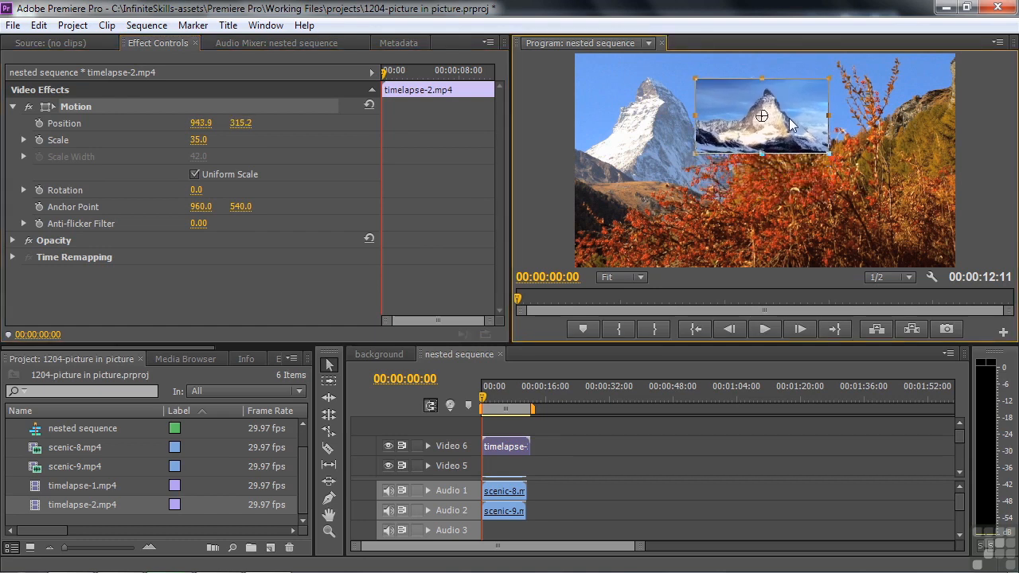
# Scale the scenic-9.mp4 clip on Video 4 down to 35 and move its picture to about 522, 797 in the frame
pyautogui.moveTo(959, 439); pyautogui.dragTo(958, 452)
pyautogui.click(519, 464)
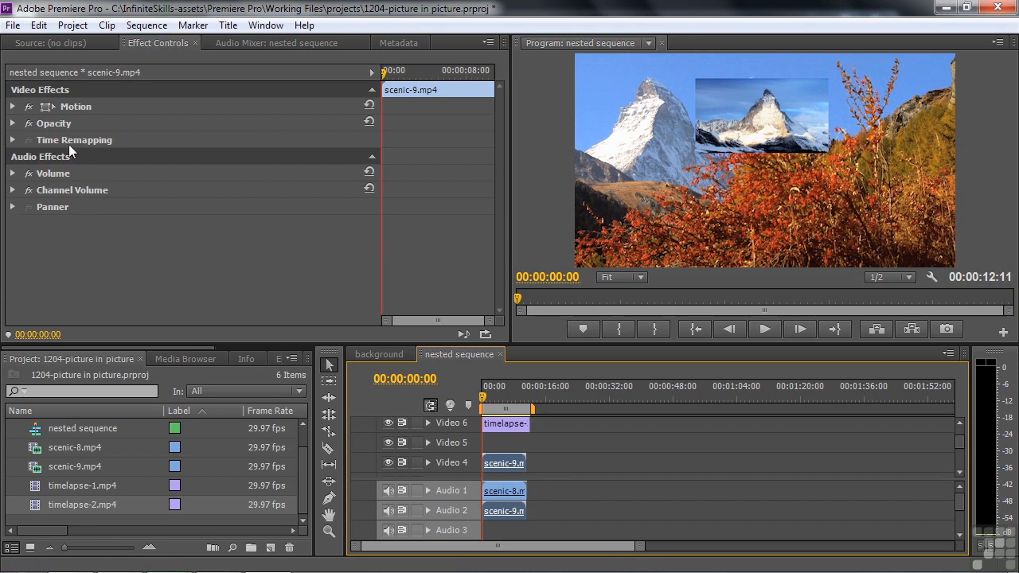
pyautogui.click(53, 107)
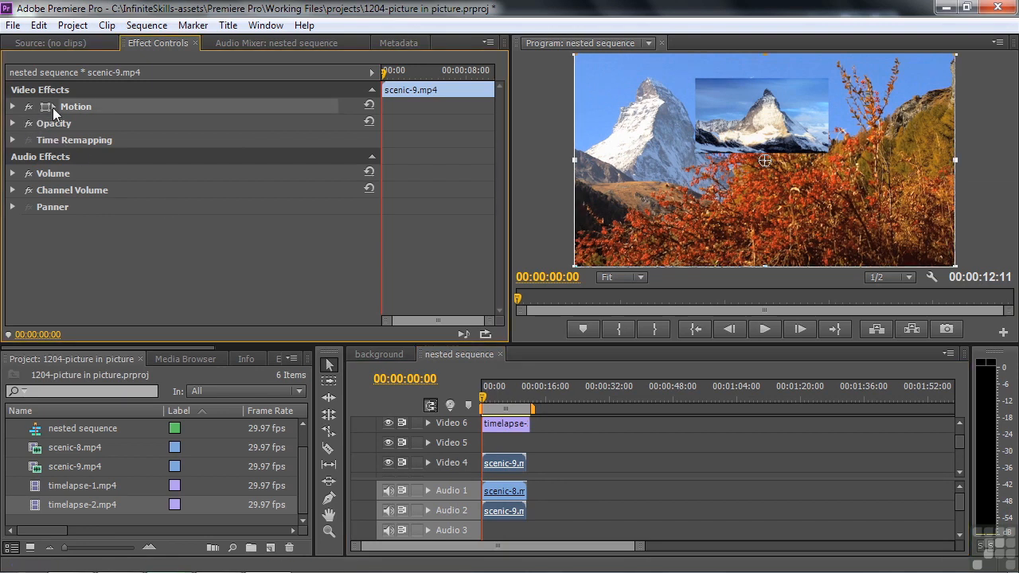
pyautogui.click(13, 107)
pyautogui.click(208, 140)
pyautogui.write('35')
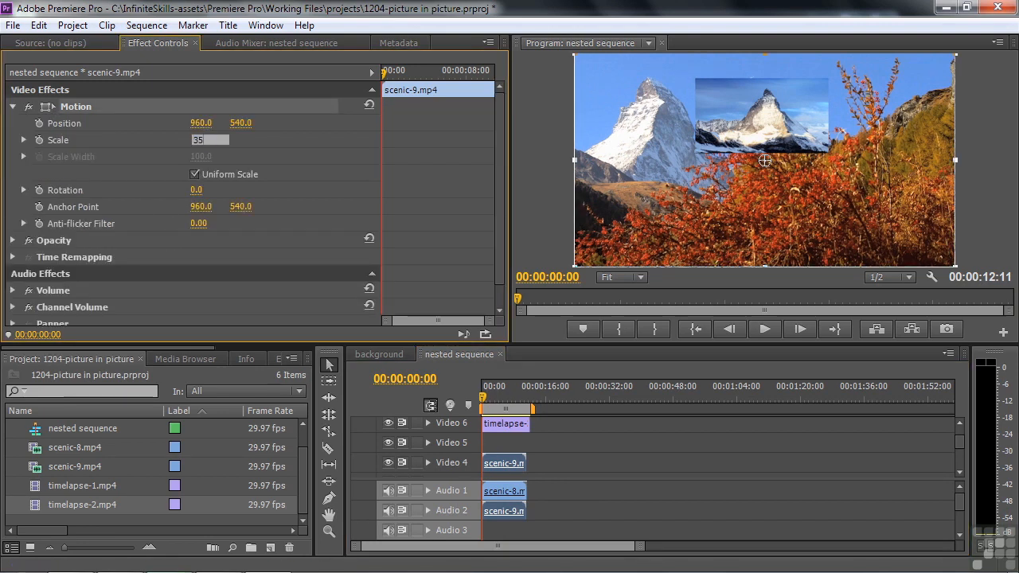
pyautogui.press('Return')
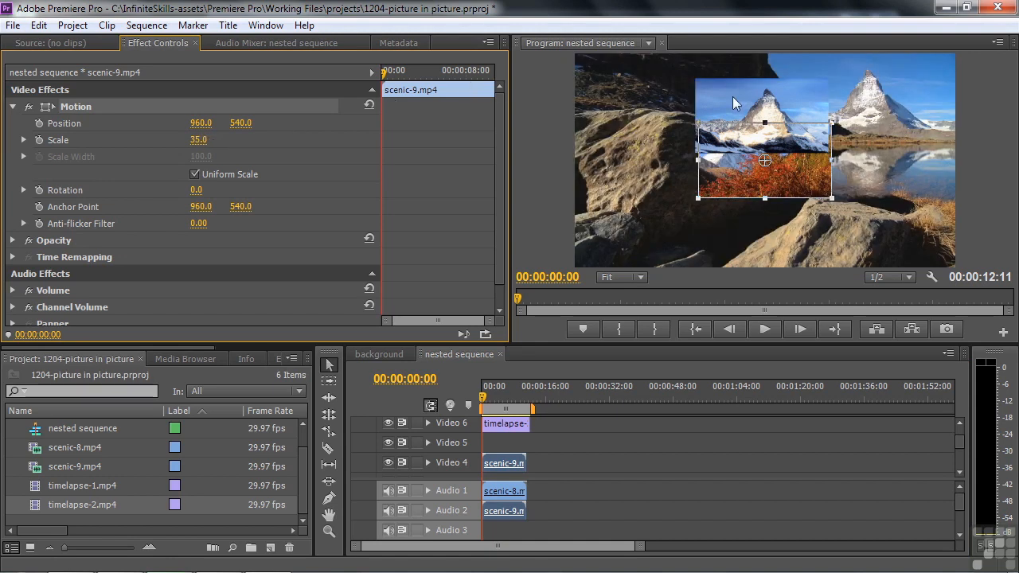
pyautogui.moveTo(804, 162); pyautogui.dragTo(713, 210)
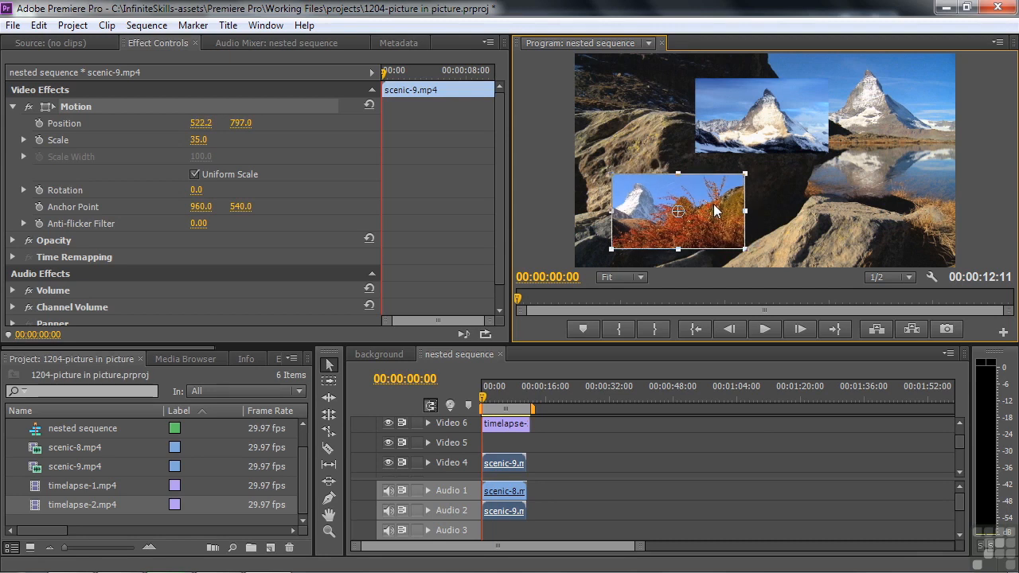
# Scale the scenic-8.mp4 clip on Video 2 down to 35 and move its picture to about 1418, 797 in the frame
pyautogui.click(958, 447)
pyautogui.moveTo(958, 448); pyautogui.dragTo(959, 464)
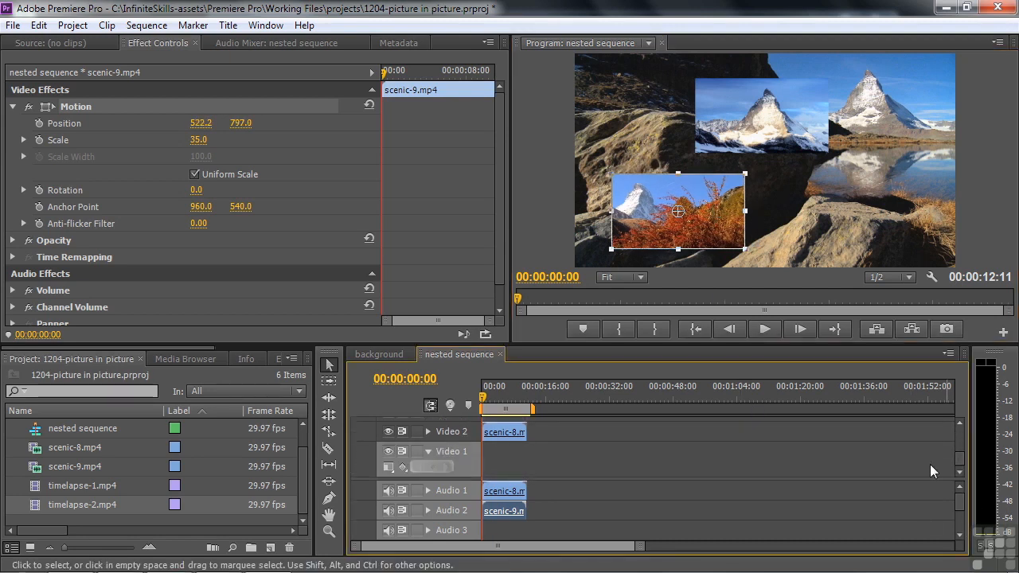
pyautogui.click(510, 433)
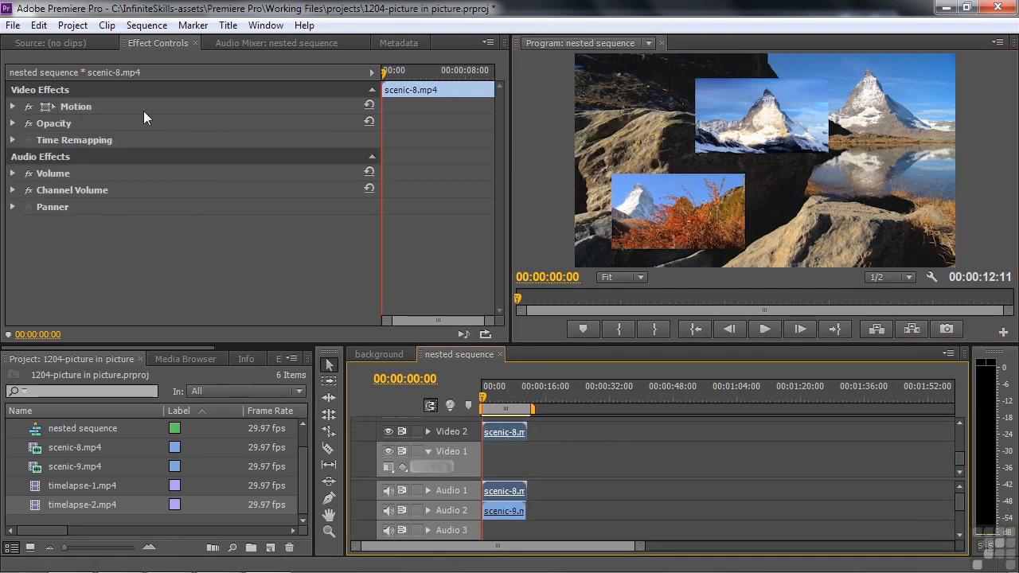
pyautogui.click(12, 106)
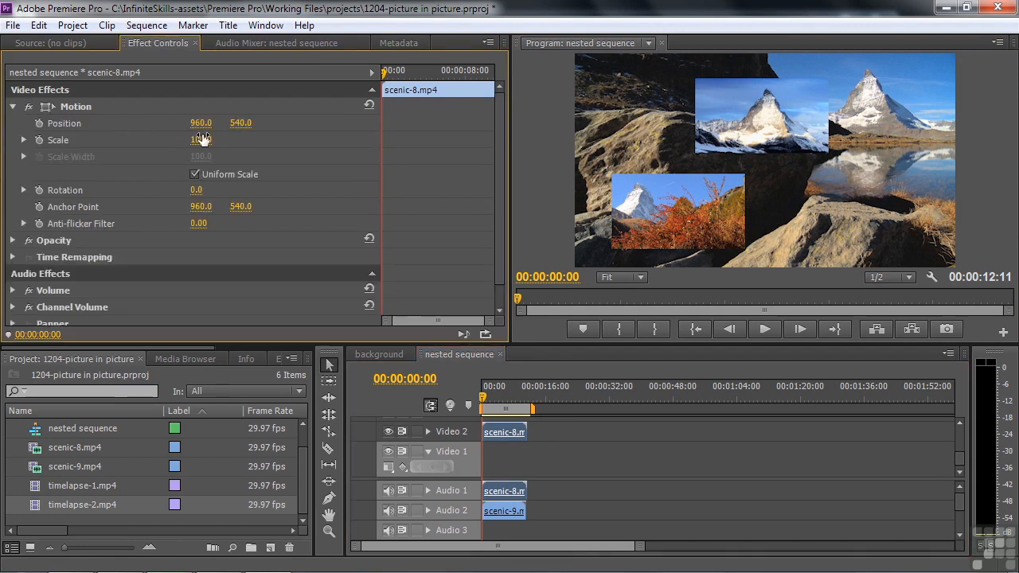
pyautogui.click(201, 140)
pyautogui.write('35')
pyautogui.press('Return')
pyautogui.click(88, 106)
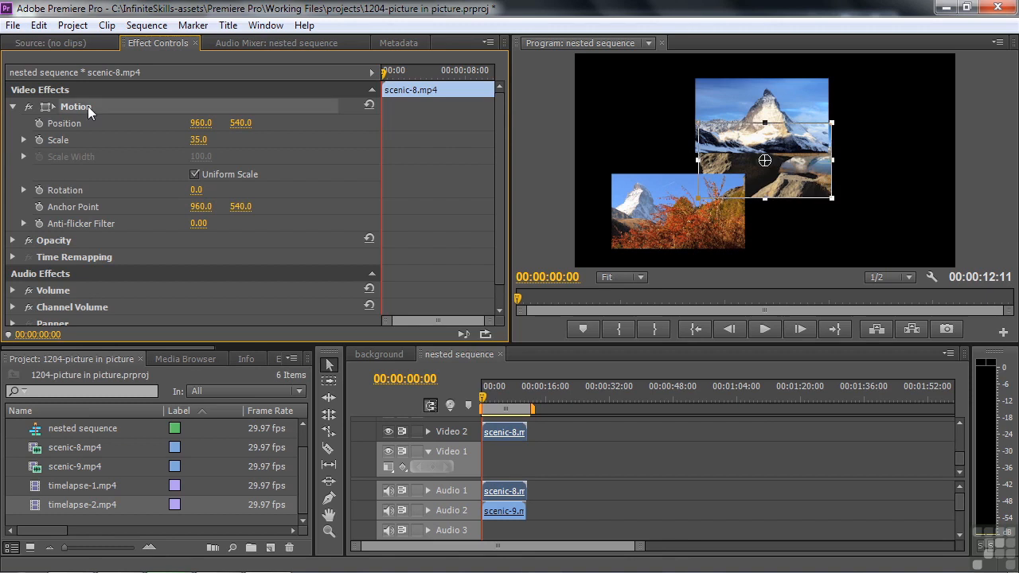
pyautogui.moveTo(816, 184); pyautogui.dragTo(903, 228)
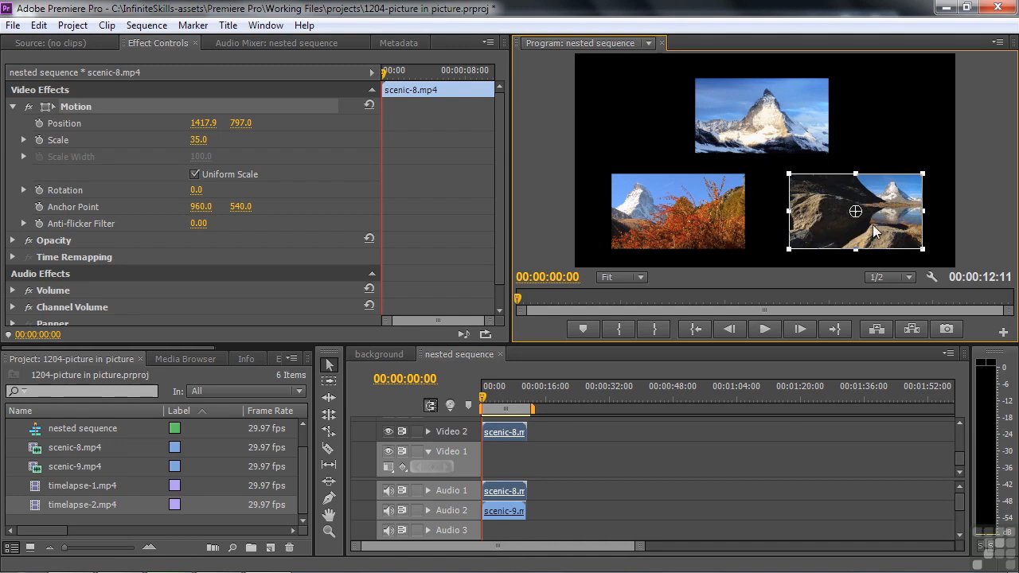
# Move the timelapse-2.mp4 picture higher in the frame, to about 944, 275
pyautogui.click(703, 211)
pyautogui.moveTo(747, 102); pyautogui.dragTo(747, 90)
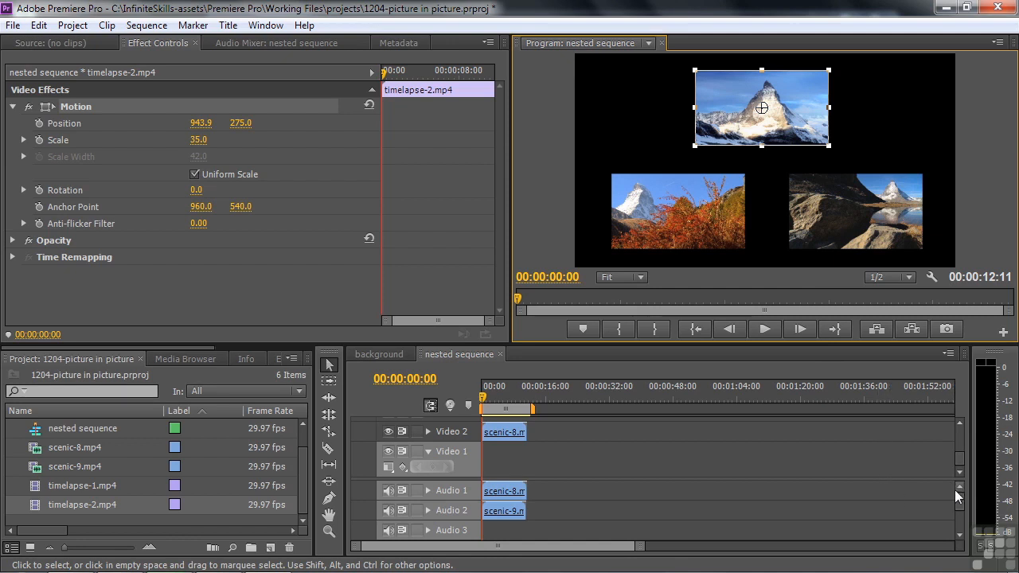
pyautogui.moveTo(959, 463)
pyautogui.mouseDown()
pyautogui.moveTo(959, 452)
pyautogui.moveTo(962, 471)
pyautogui.mouseUp()
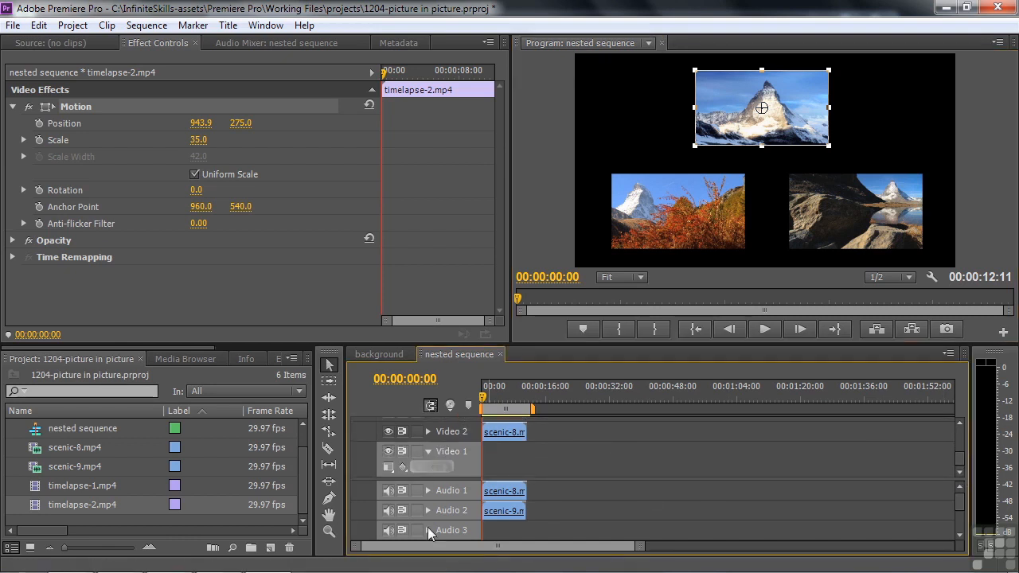
# Create a 1920 x 1080 dark brown color matte named "frame" and place it on Video 1 at the sequence start, matching scenic-8.mp4's length
pyautogui.click(271, 548)
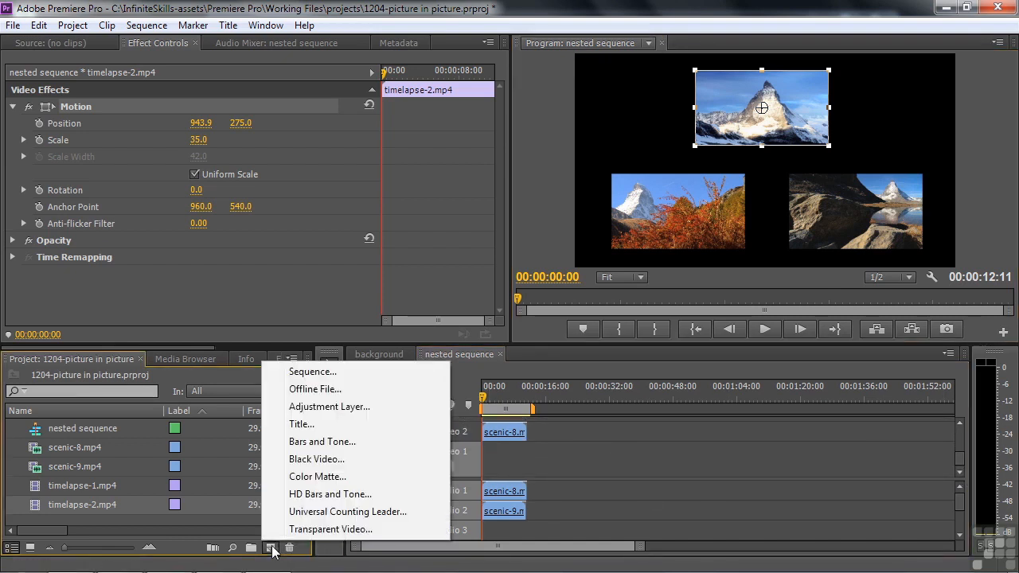
pyautogui.click(305, 478)
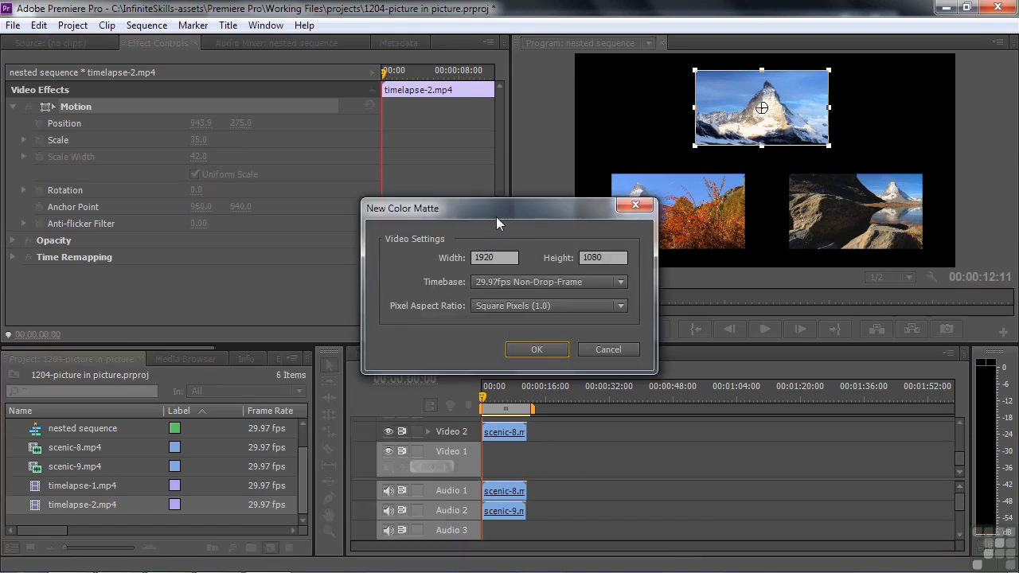
pyautogui.click(533, 351)
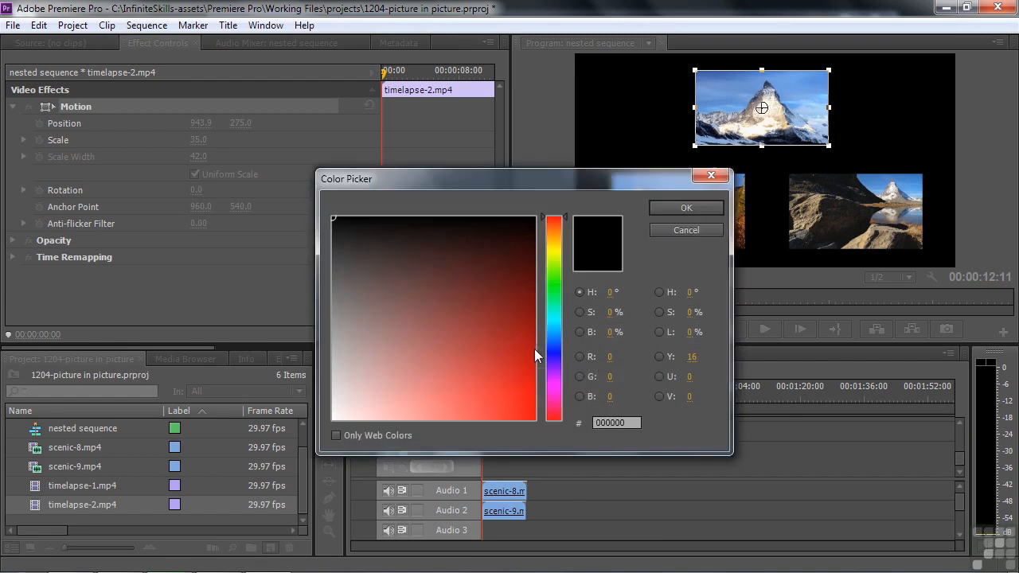
pyautogui.click(553, 242)
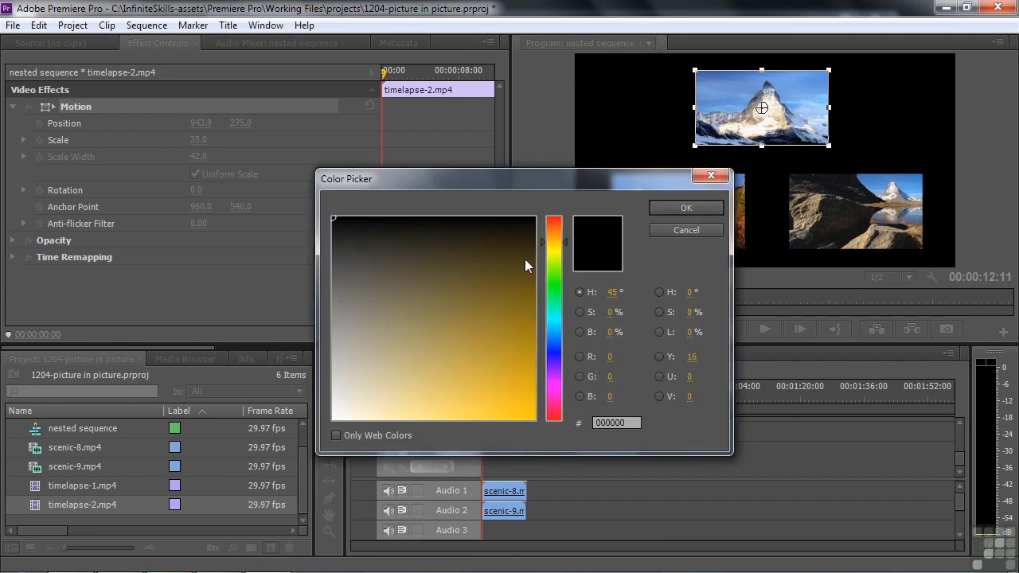
pyautogui.click(554, 236)
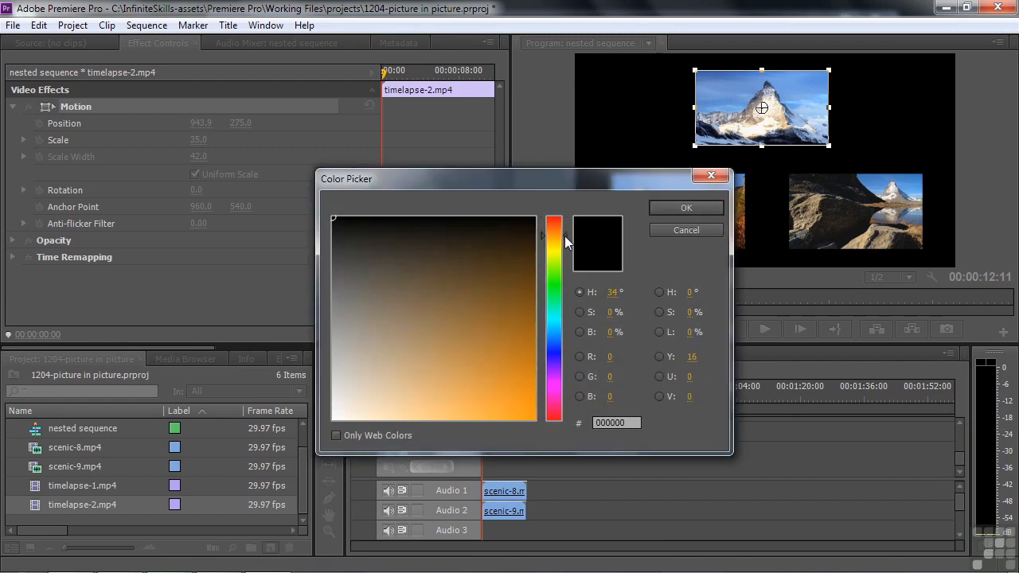
pyautogui.click(500, 281)
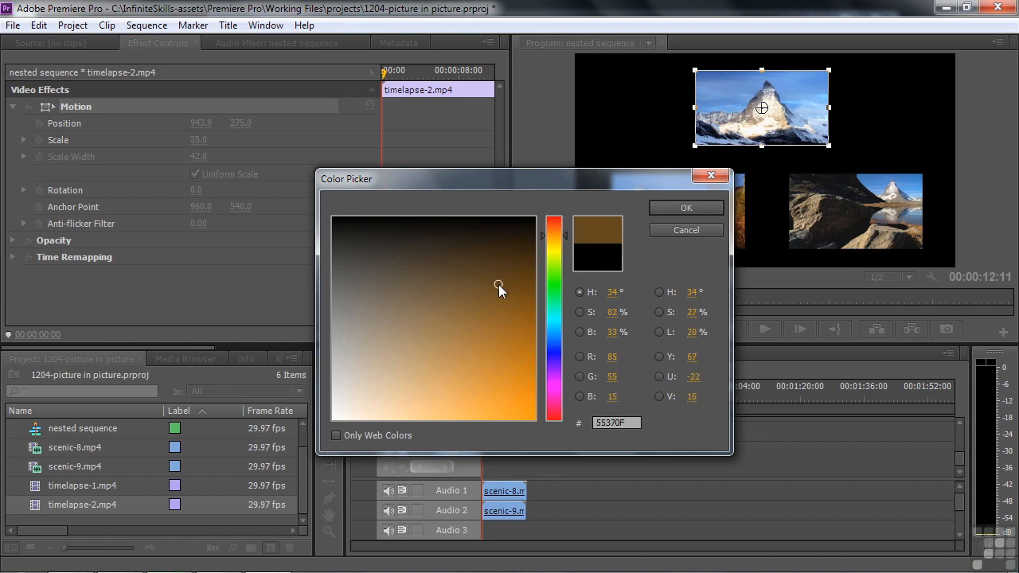
pyautogui.click(684, 208)
pyautogui.write('frame')
pyautogui.press('Return')
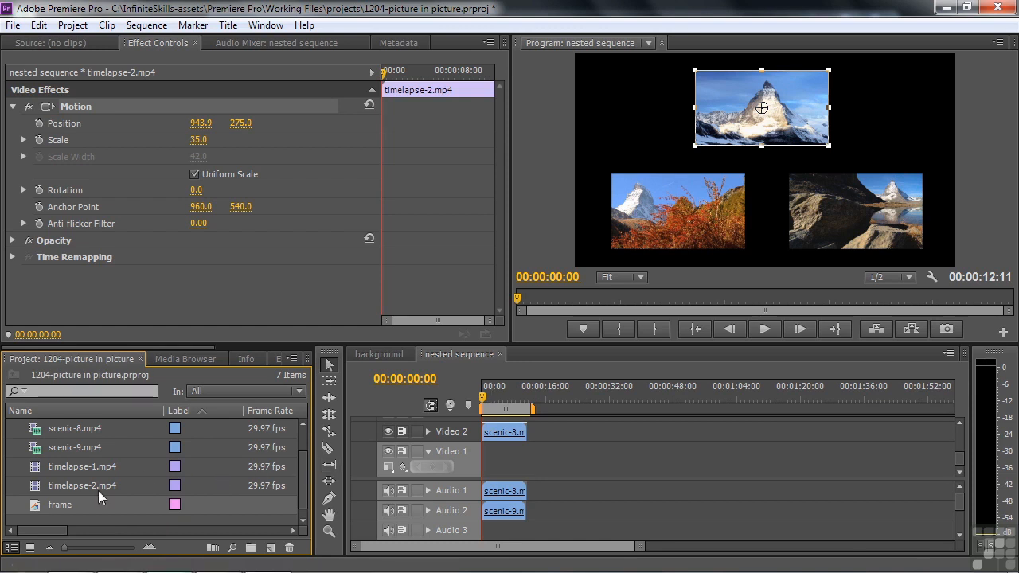
pyautogui.moveTo(98, 501); pyautogui.dragTo(522, 453)
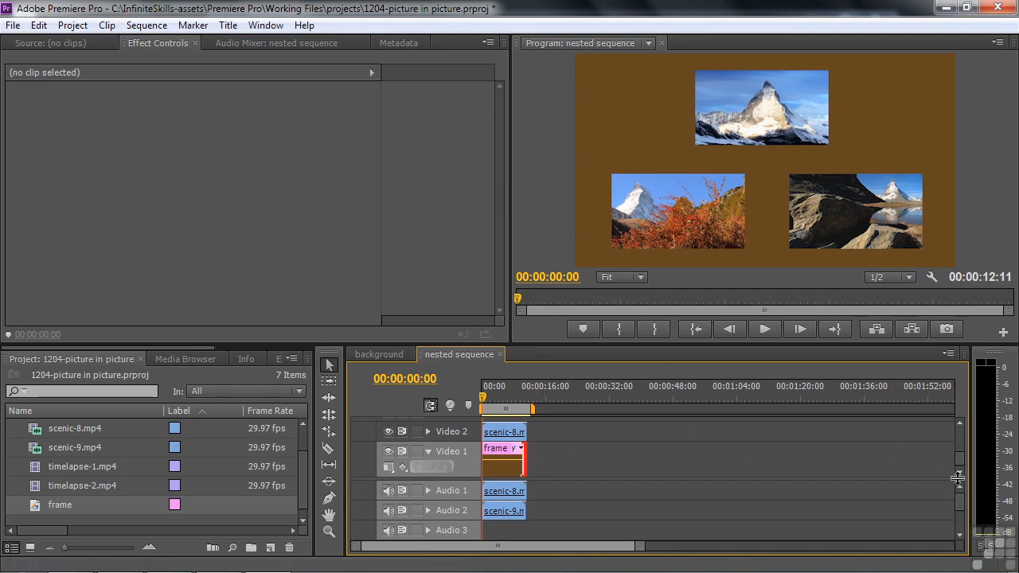
# Hide the output of Video 6 and Video 4 so only scenic-8.mp4 shows over the frame matte
pyautogui.moveTo(958, 477)
pyautogui.mouseDown()
pyautogui.moveTo(953, 538)
pyautogui.moveTo(960, 491)
pyautogui.mouseUp()
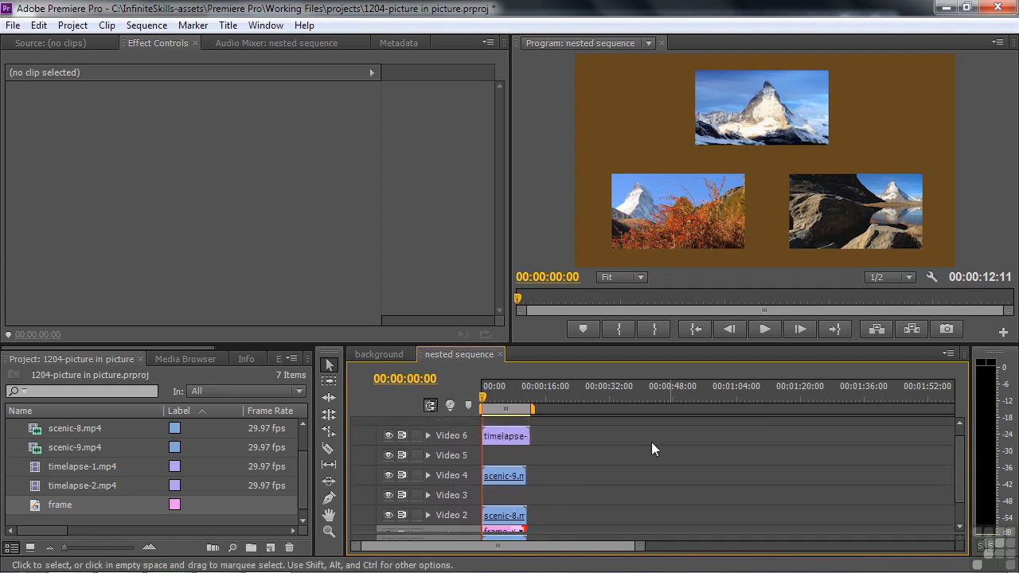
pyautogui.click(388, 435)
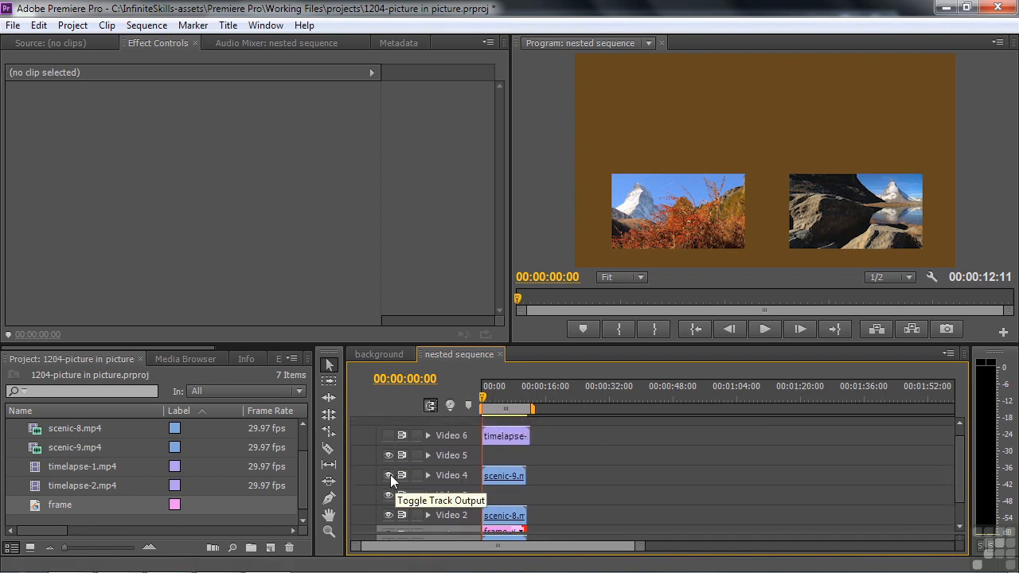
pyautogui.click(390, 474)
pyautogui.moveTo(961, 448); pyautogui.dragTo(962, 471)
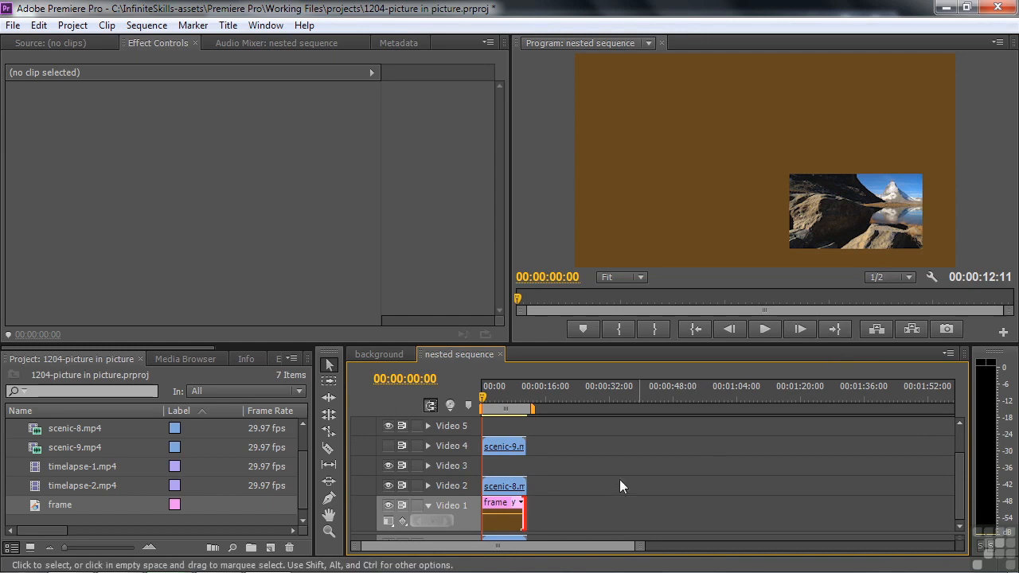
# Copy the Motion settings from scenic-8.mp4 and paste them onto the frame matte on Video 1
pyautogui.click(499, 489)
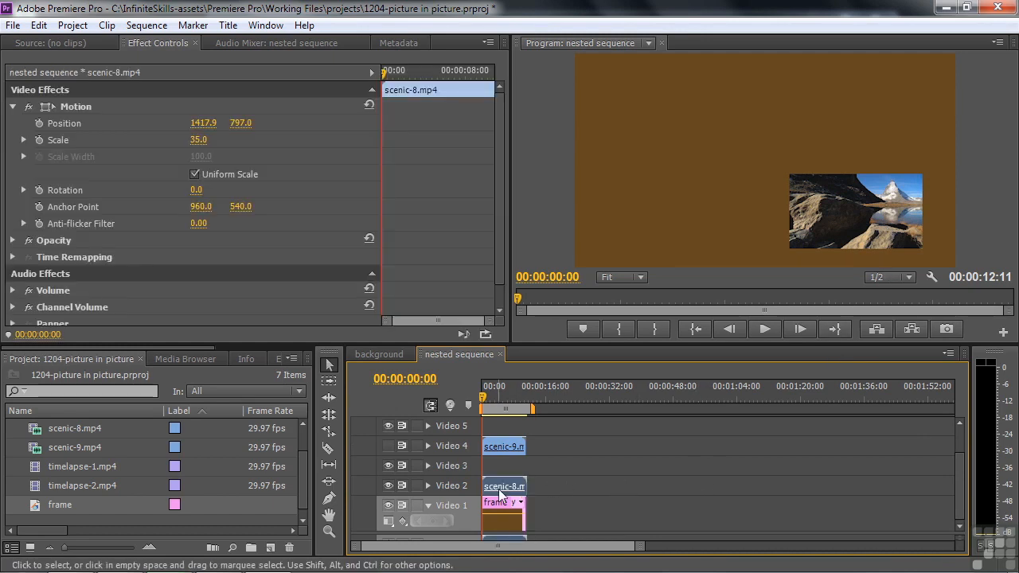
pyautogui.rightClick(101, 107)
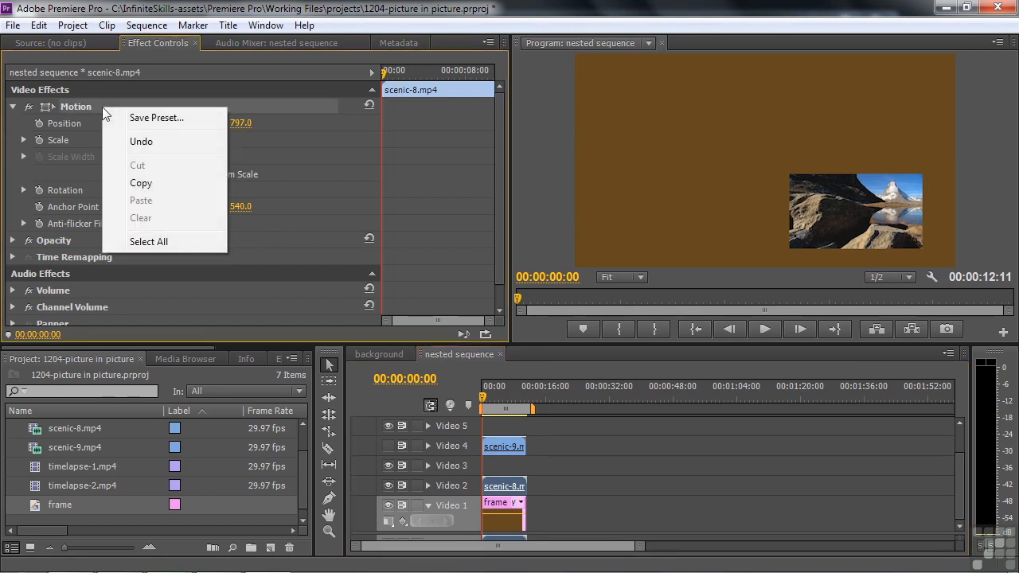
pyautogui.click(154, 183)
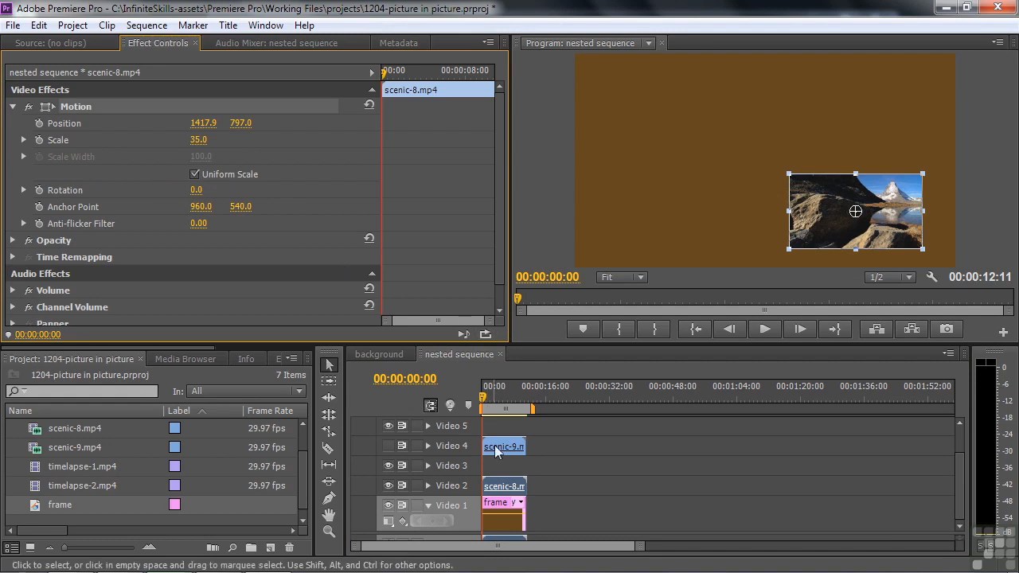
pyautogui.click(499, 511)
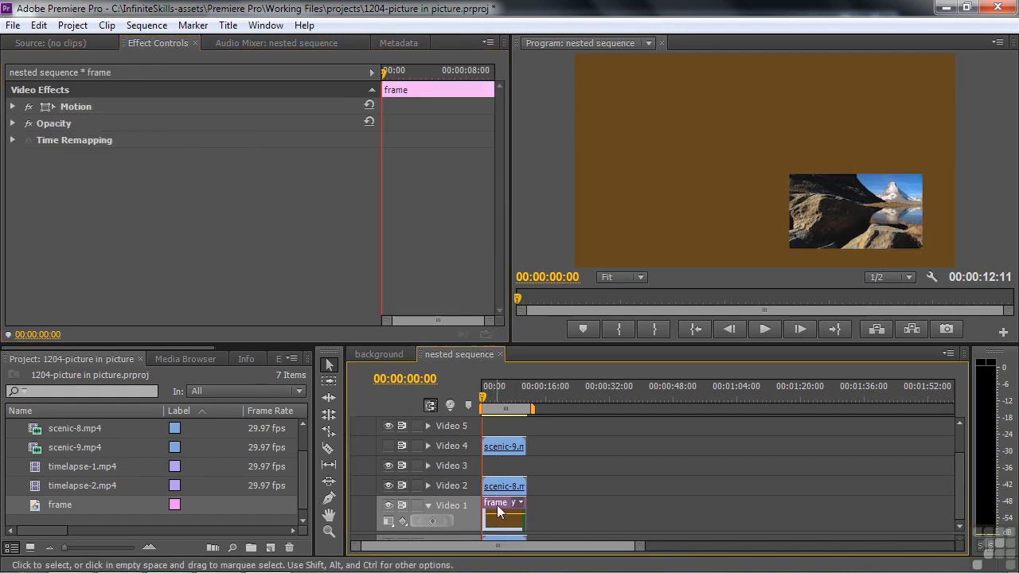
pyautogui.rightClick(140, 103)
pyautogui.click(179, 196)
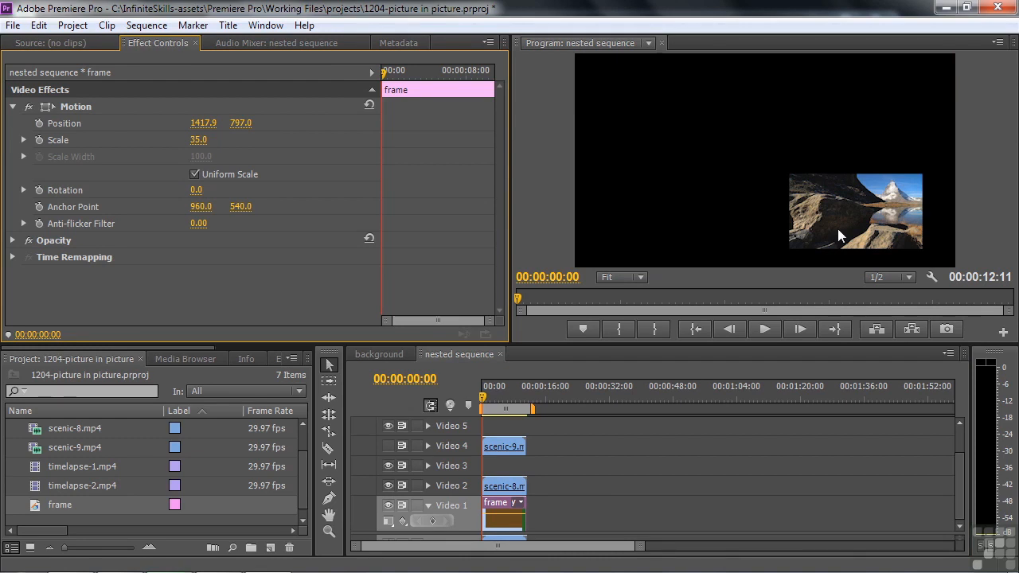
# Scale the Video 1 frame matte to 43, turn off Uniform Scale and narrow its width into a border around scenic-8.mp4
pyautogui.click(495, 509)
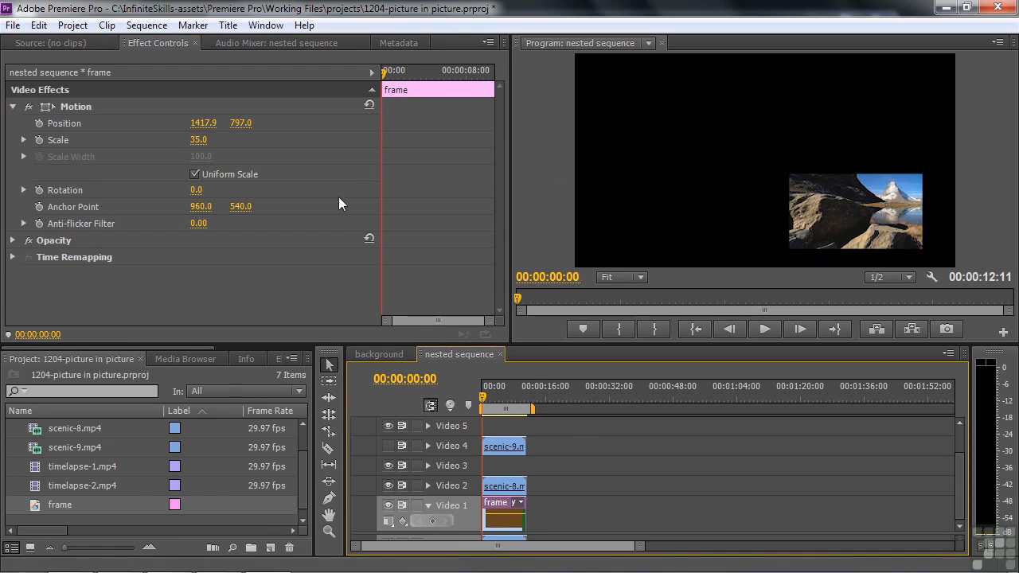
pyautogui.click(197, 140)
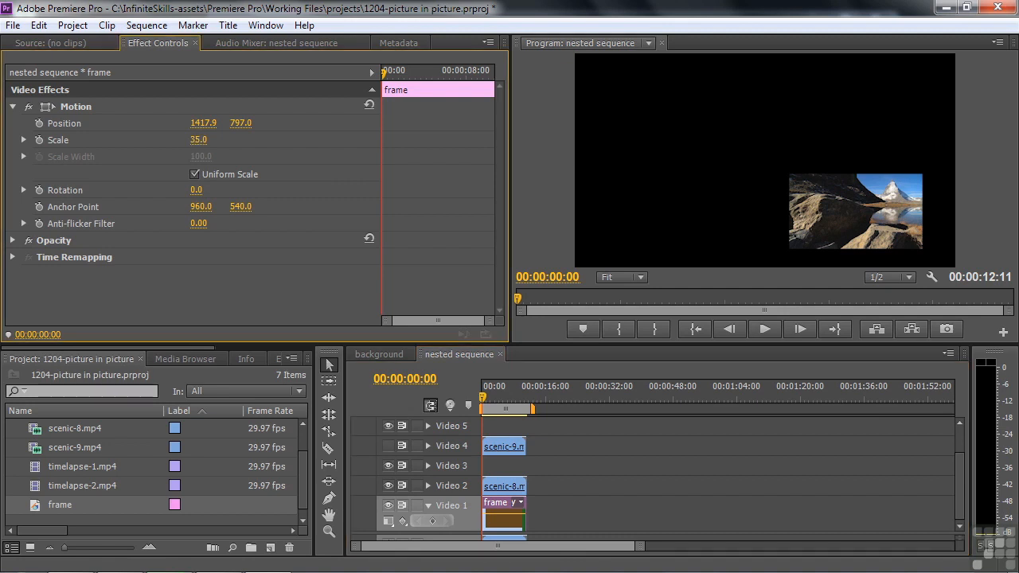
pyautogui.moveTo(198, 140); pyautogui.dragTo(204, 140)
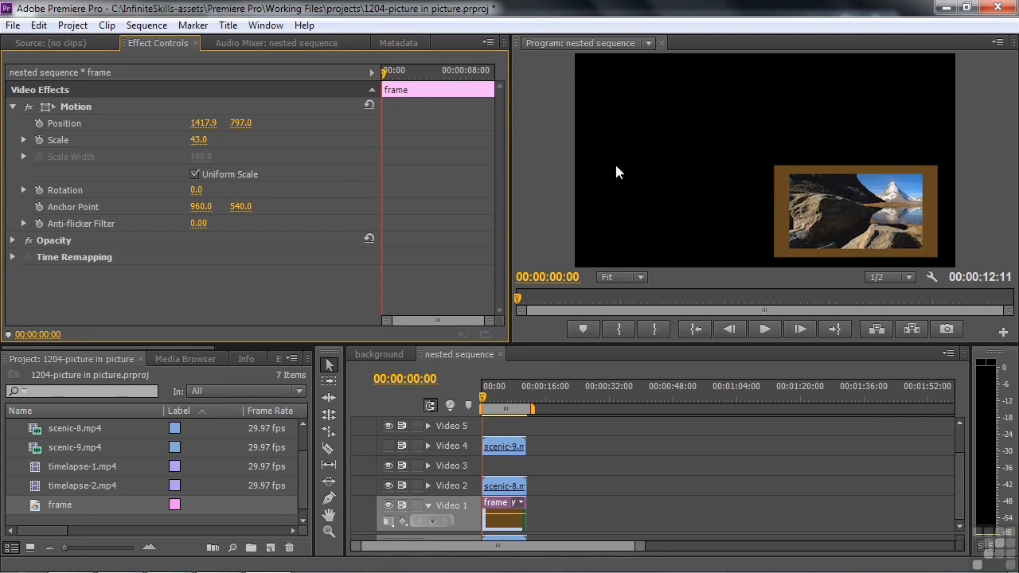
pyautogui.click(197, 172)
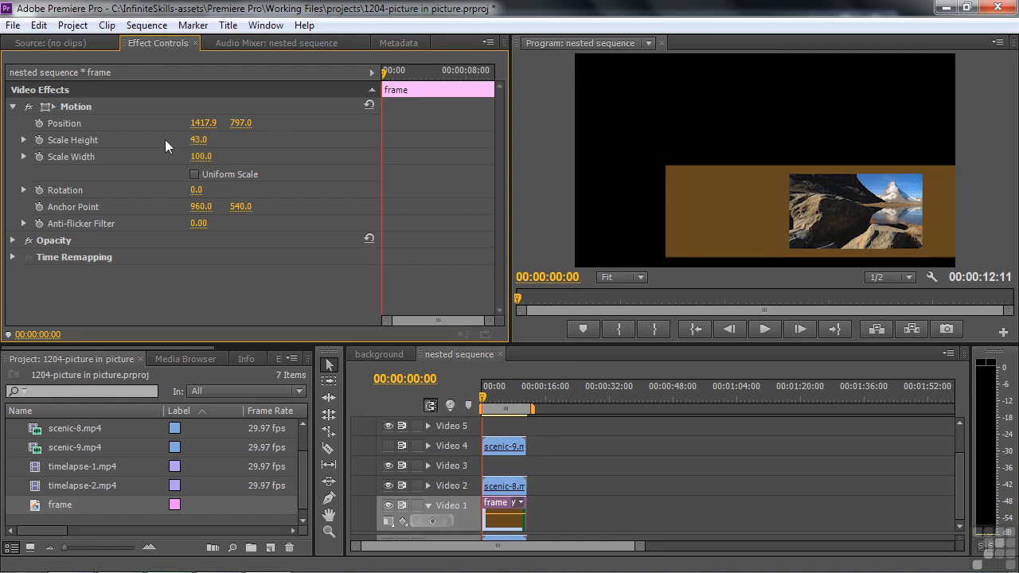
pyautogui.click(69, 109)
pyautogui.moveTo(665, 210); pyautogui.dragTo(780, 219)
# Add the frame matte to Video 3 beneath scenic-9.mp4, matching its length, and turn the output of Video 4 back on
pyautogui.moveTo(36, 503); pyautogui.dragTo(524, 466)
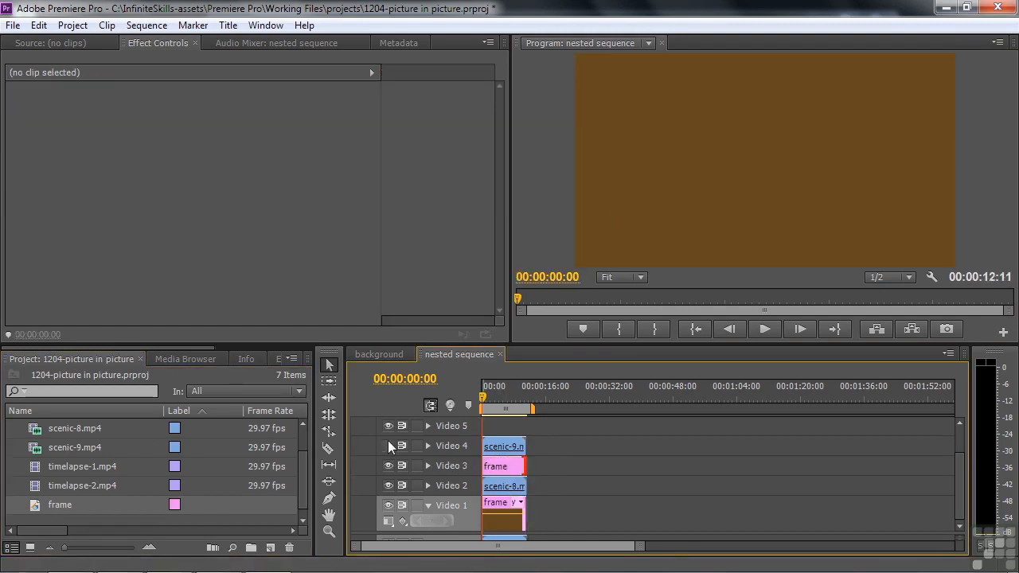
pyautogui.click(388, 446)
# Copy the Motion settings from scenic-9.mp4 on Video 4 and paste them onto the frame matte on Video 3
pyautogui.click(502, 449)
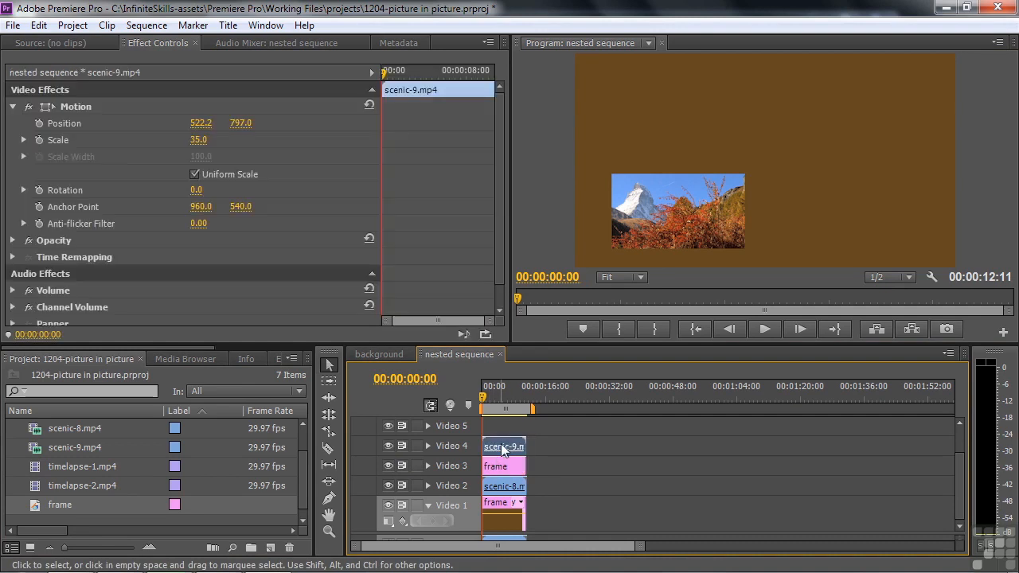
pyautogui.rightClick(83, 105)
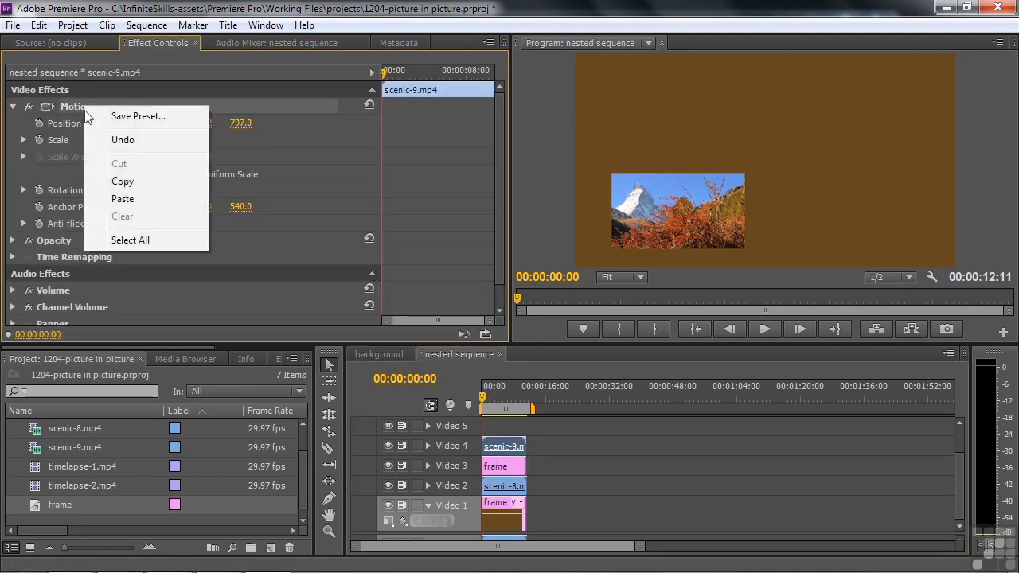
pyautogui.click(124, 182)
pyautogui.click(500, 467)
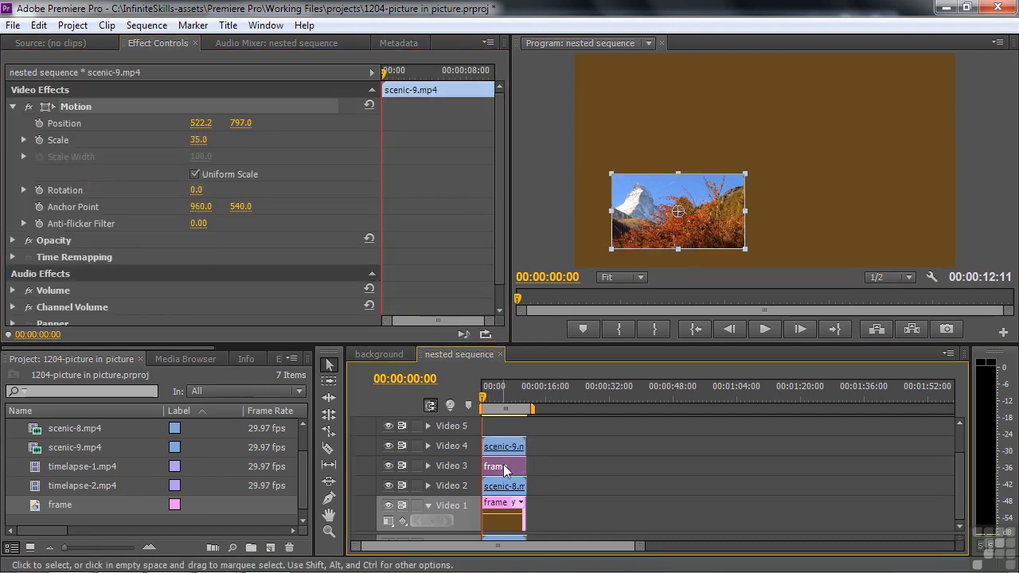
pyautogui.rightClick(83, 108)
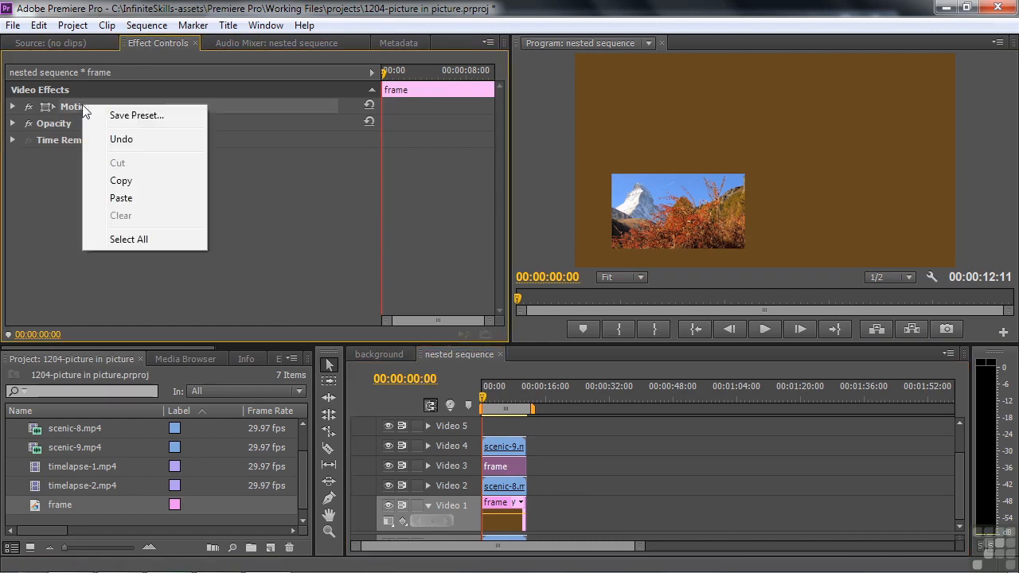
pyautogui.click(123, 197)
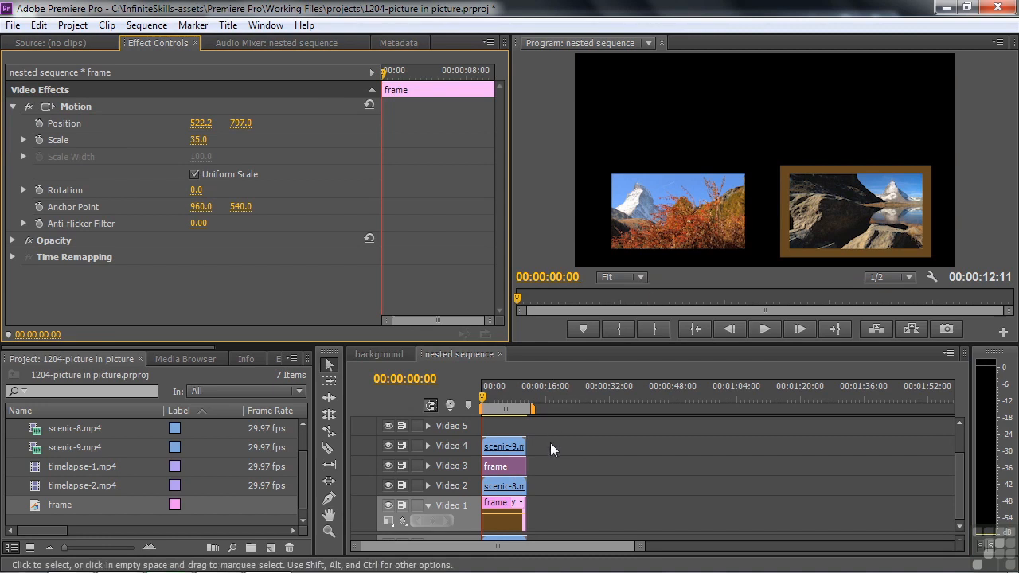
# Set the Scale Width of the Video 1 frame matte to 40
pyautogui.click(503, 518)
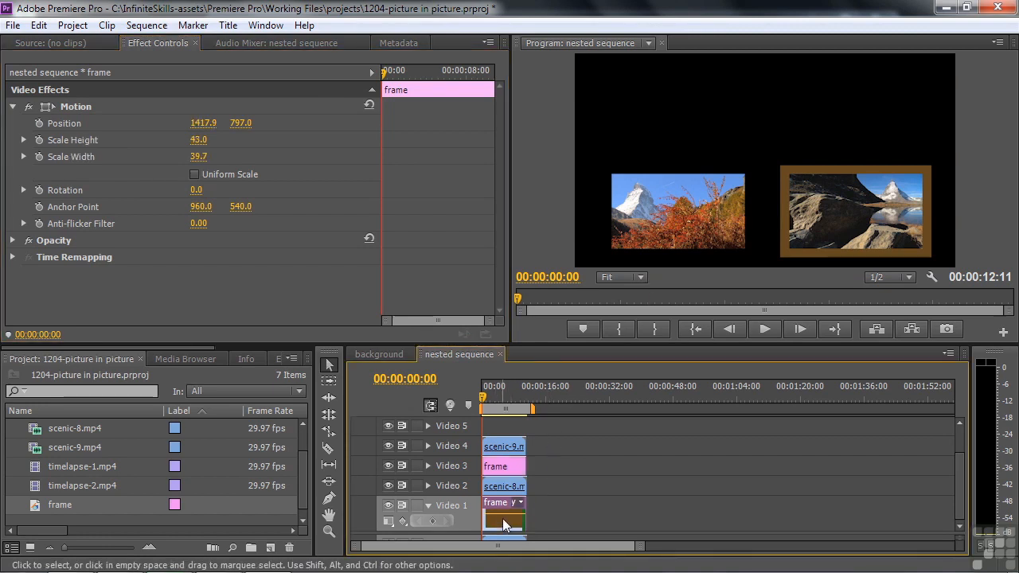
pyautogui.click(204, 157)
pyautogui.write('40')
pyautogui.press('Return')
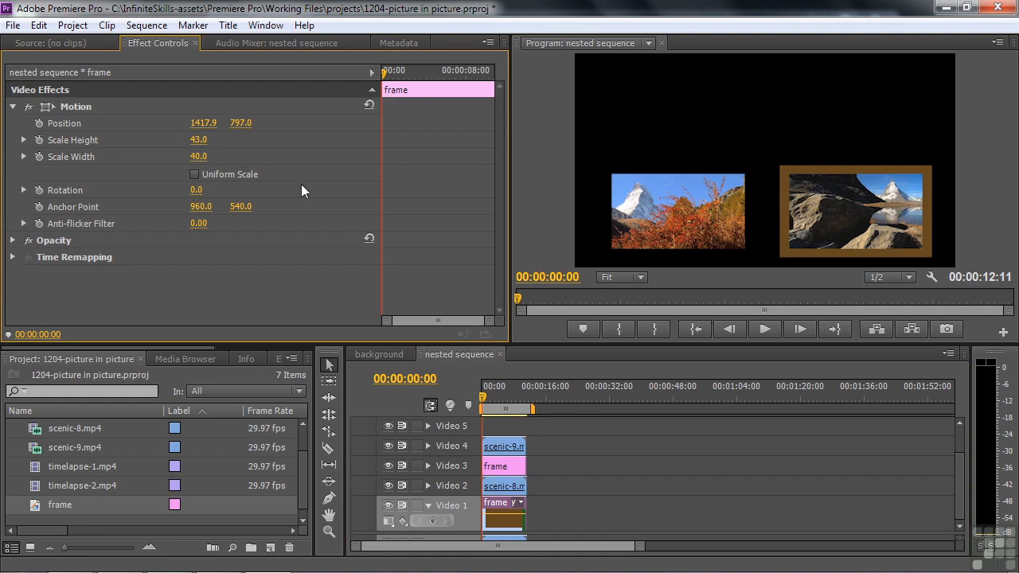
# Turn off Uniform Scale for the Video 3 frame matte and set its Scale Height to 43 and Scale Width to 40
pyautogui.click(506, 465)
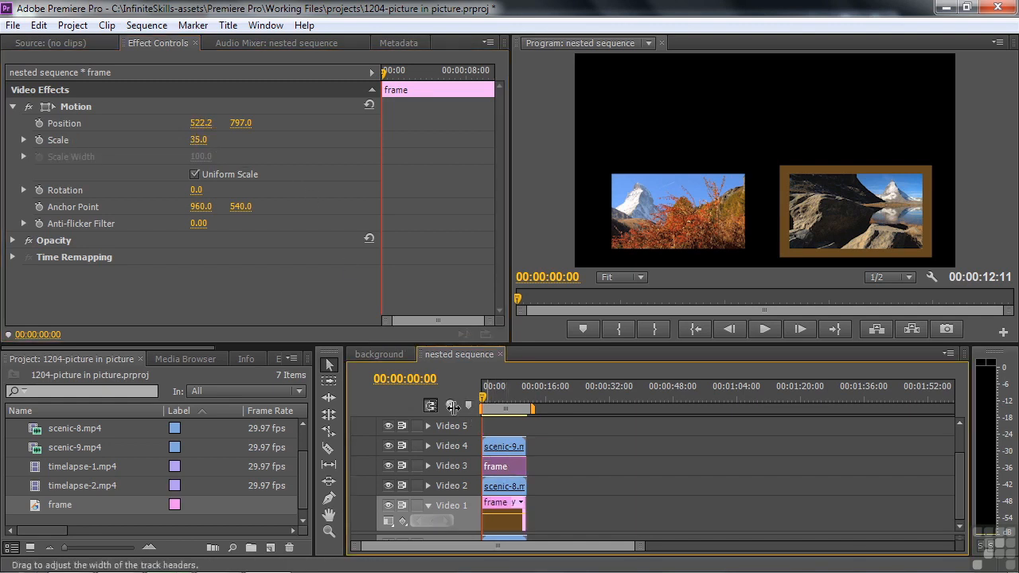
pyautogui.click(194, 173)
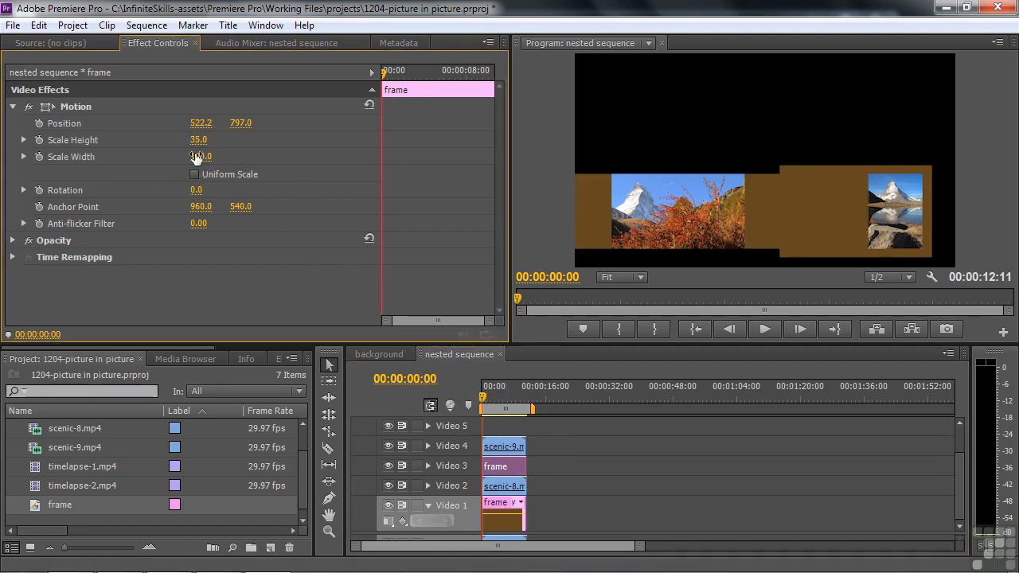
pyautogui.click(208, 140)
pyautogui.write('43')
pyautogui.press('Tab')
pyautogui.write('4')
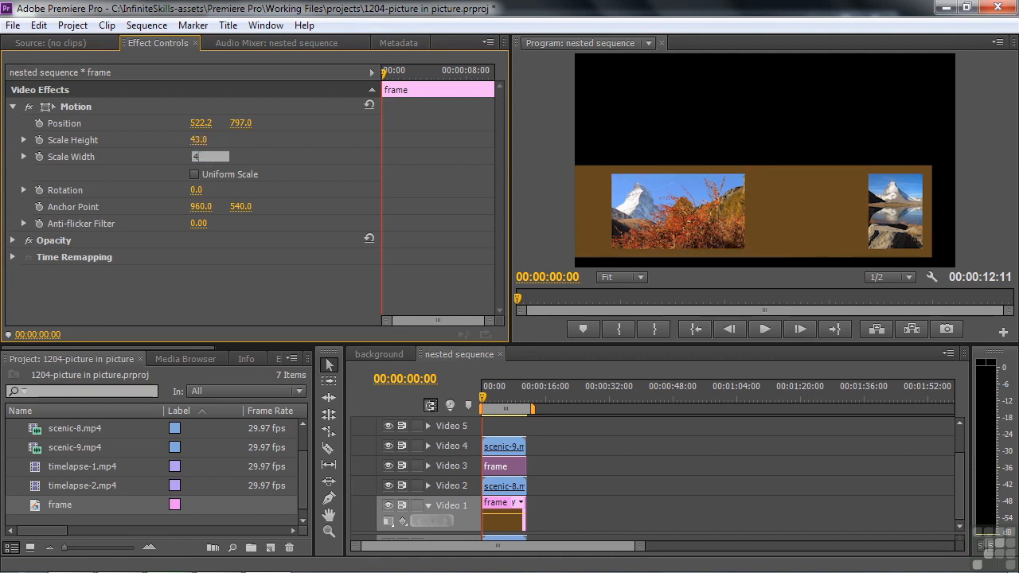
pyautogui.write('0')
pyautogui.press('Return')
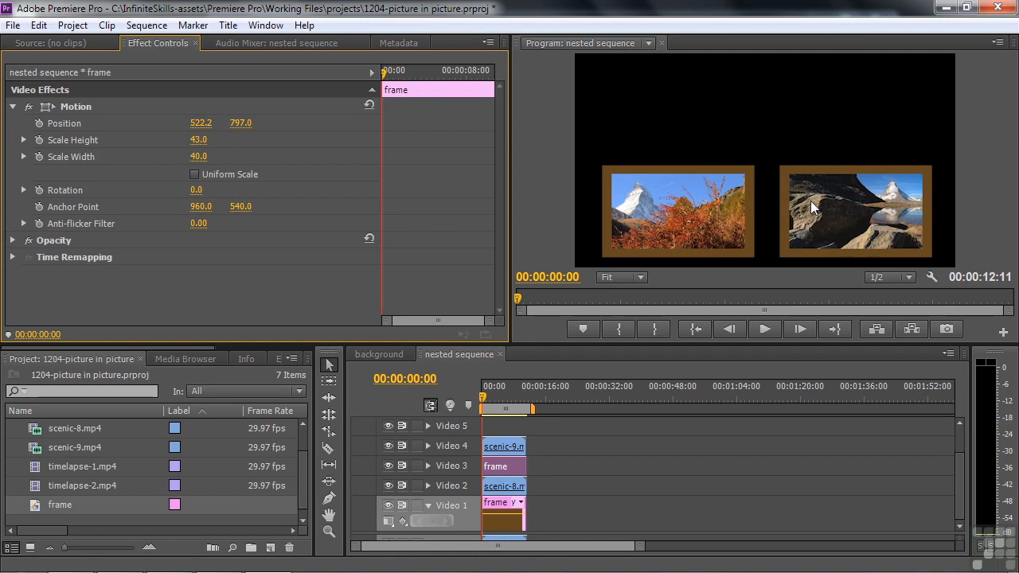
# Add the frame matte to Video 5 beneath timelapse-2.mp4, matching its length, and turn the output of Video 6 back on
pyautogui.moveTo(958, 476); pyautogui.dragTo(961, 458)
pyautogui.moveTo(35, 504); pyautogui.dragTo(492, 455)
pyautogui.moveTo(495, 457); pyautogui.dragTo(528, 458)
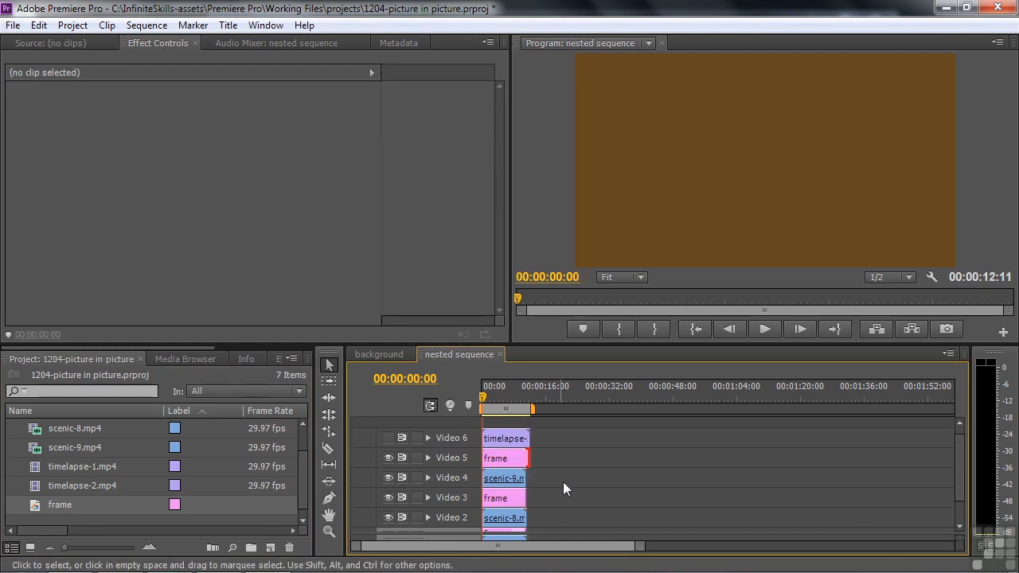
pyautogui.click(387, 438)
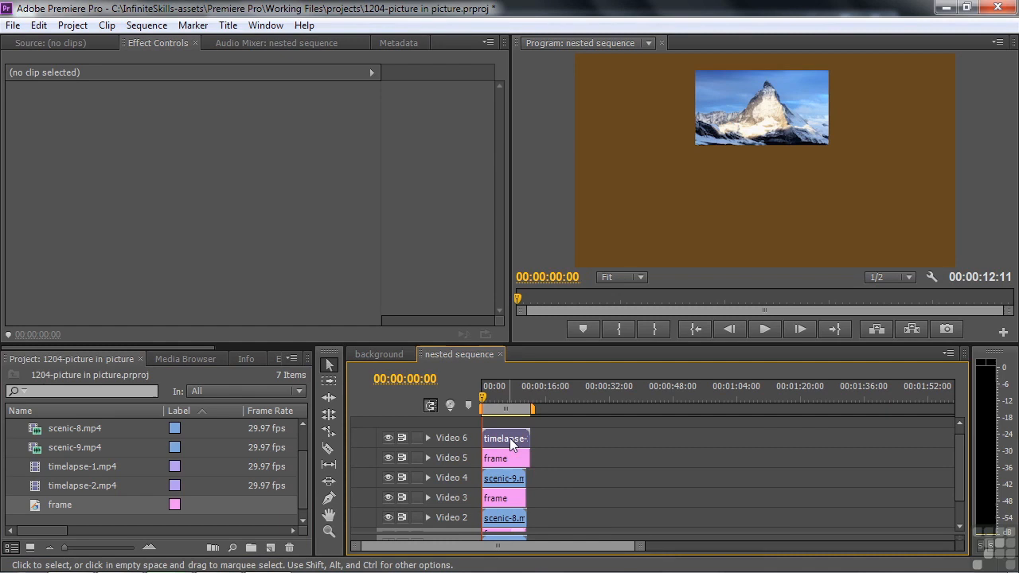
# Copy the Motion settings from timelapse-2.mp4 on Video 6 and paste them onto the frame matte on Video 5
pyautogui.click(510, 440)
pyautogui.rightClick(98, 109)
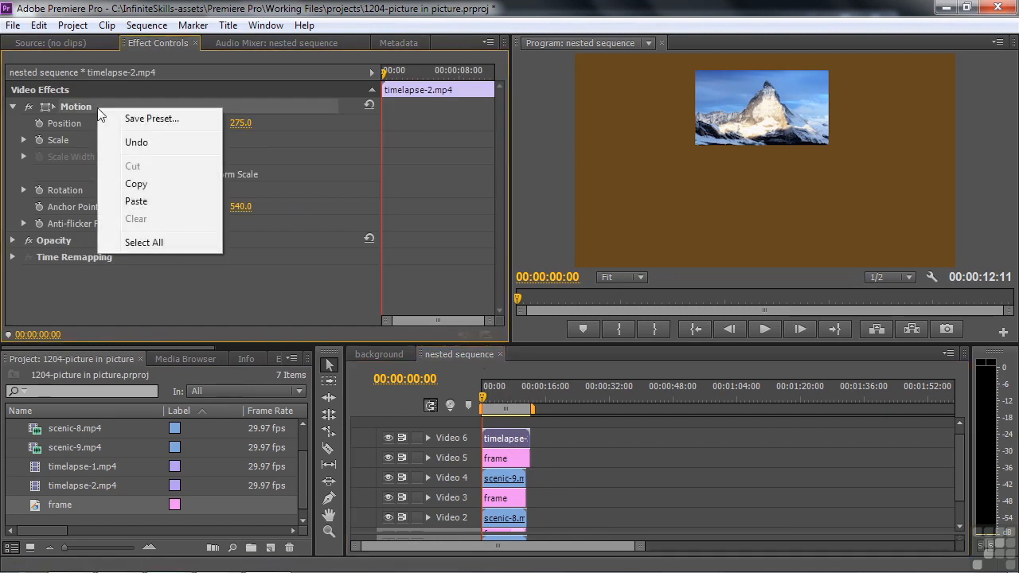
pyautogui.click(147, 191)
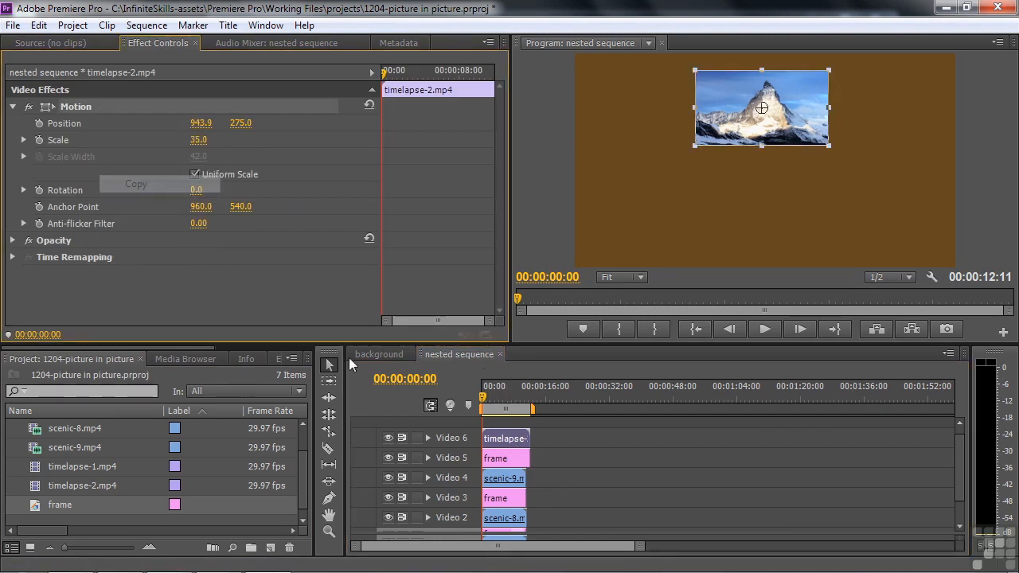
pyautogui.click(501, 459)
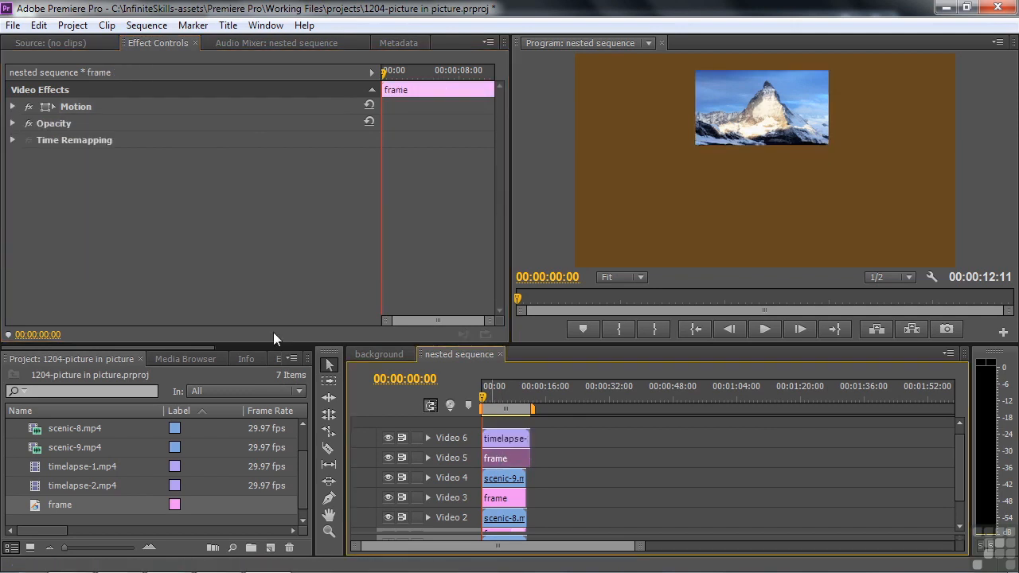
pyautogui.rightClick(105, 100)
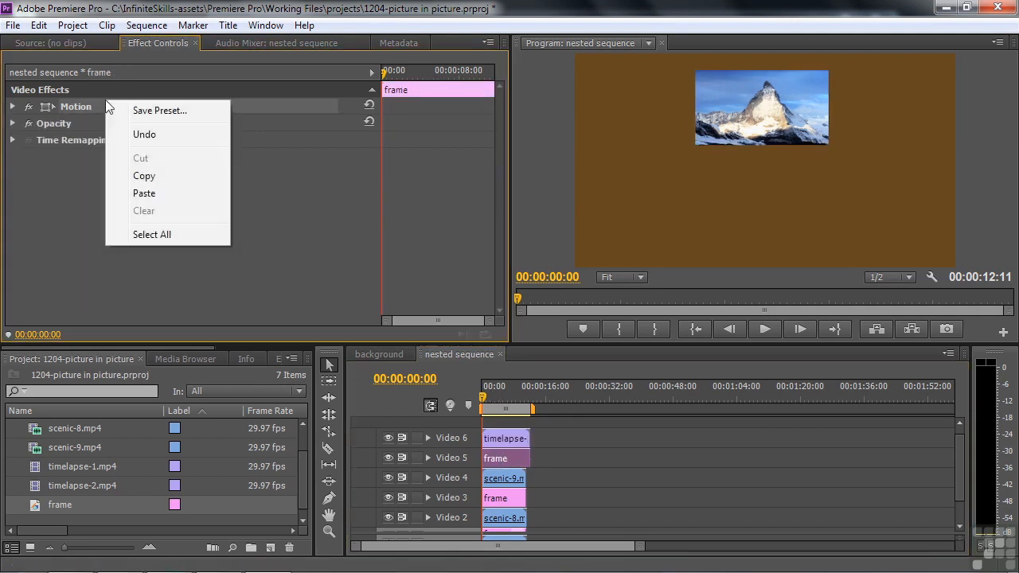
pyautogui.click(144, 192)
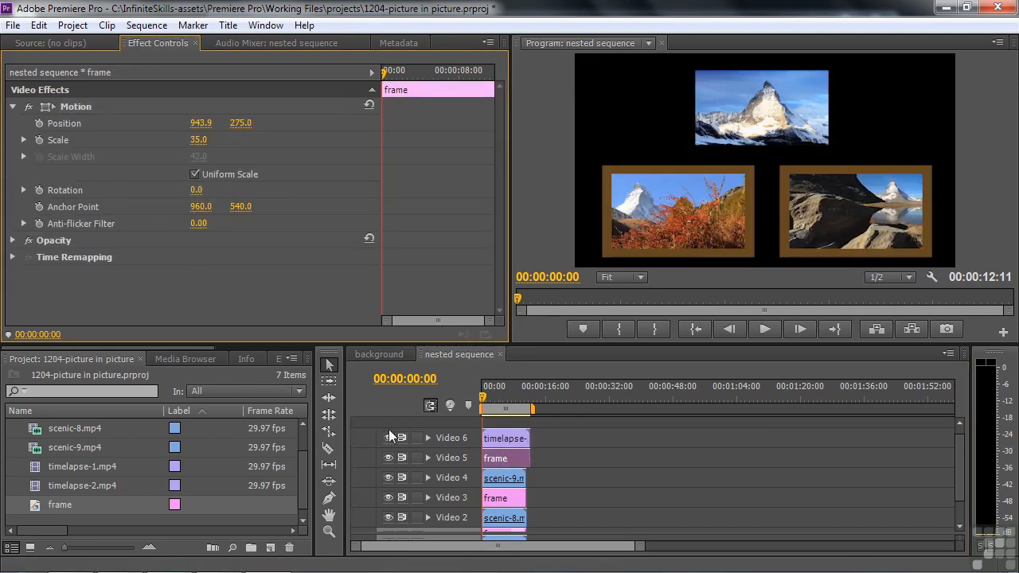
# Turn off Uniform Scale for the Video 5 frame matte and set its Scale Height to 43 and Scale Width to 40
pyautogui.click(500, 498)
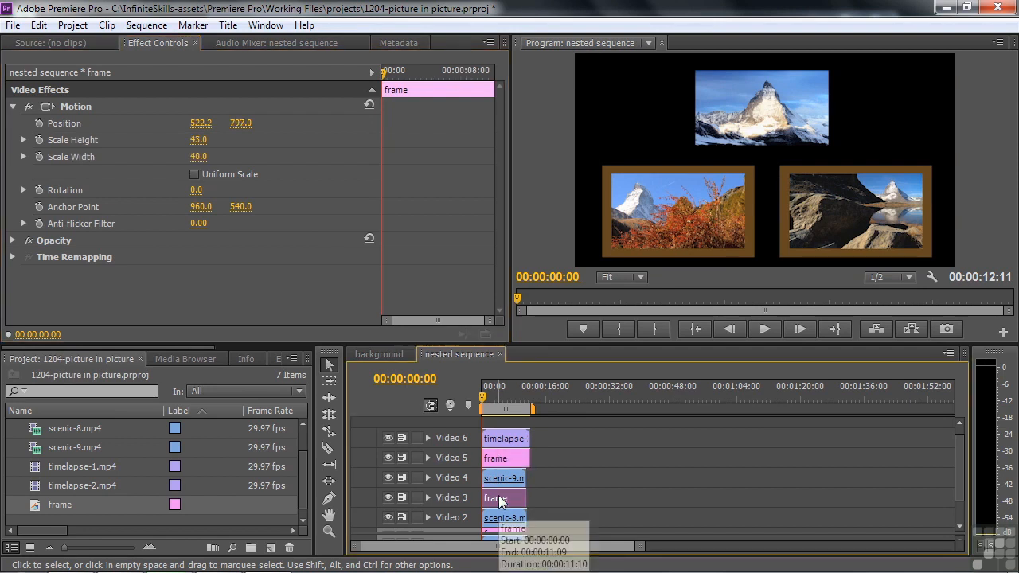
pyautogui.click(498, 468)
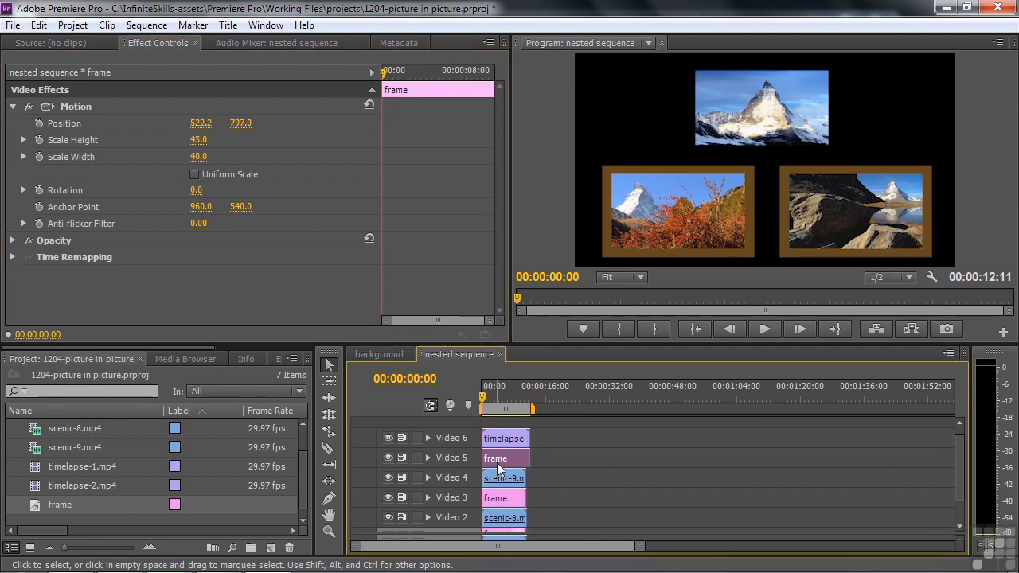
pyautogui.click(195, 174)
pyautogui.click(201, 140)
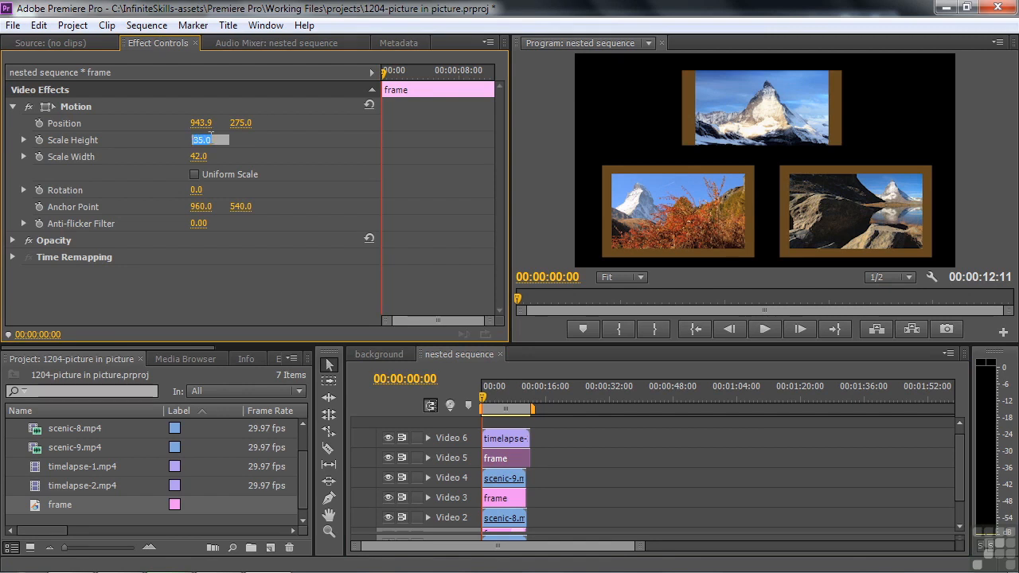
pyautogui.write('43')
pyautogui.press('Return')
pyautogui.click(209, 155)
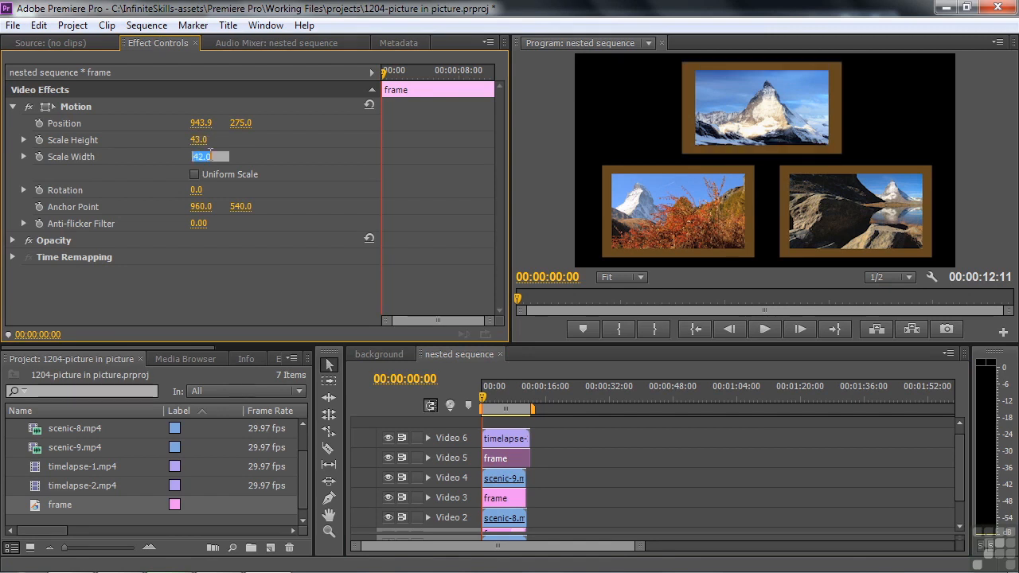
pyautogui.write('40')
pyautogui.press('Return')
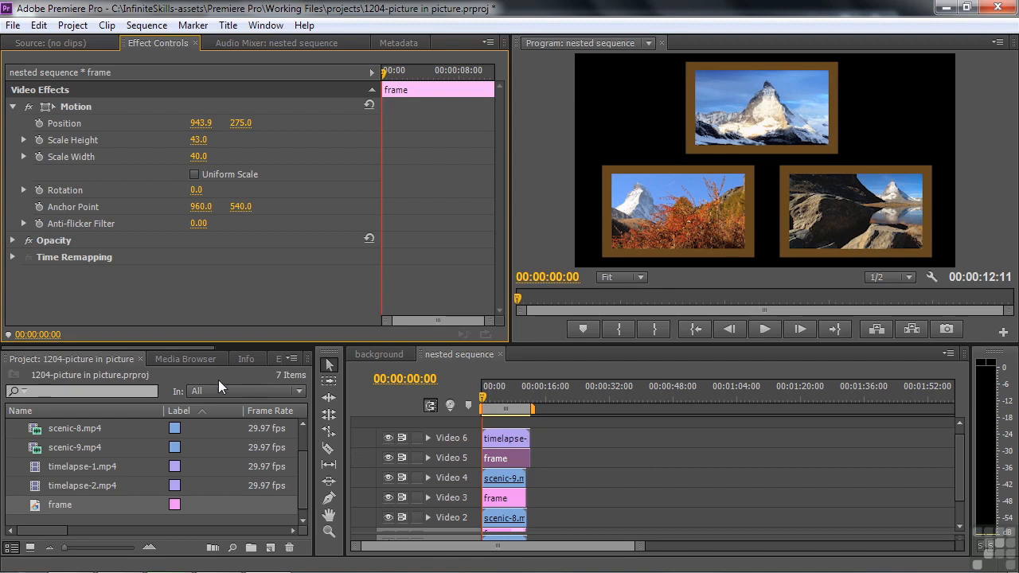
# Apply the Bevel Edges Thin preset to the frame mattes on Video 5, Video 3 and Video 1
pyautogui.click(279, 358)
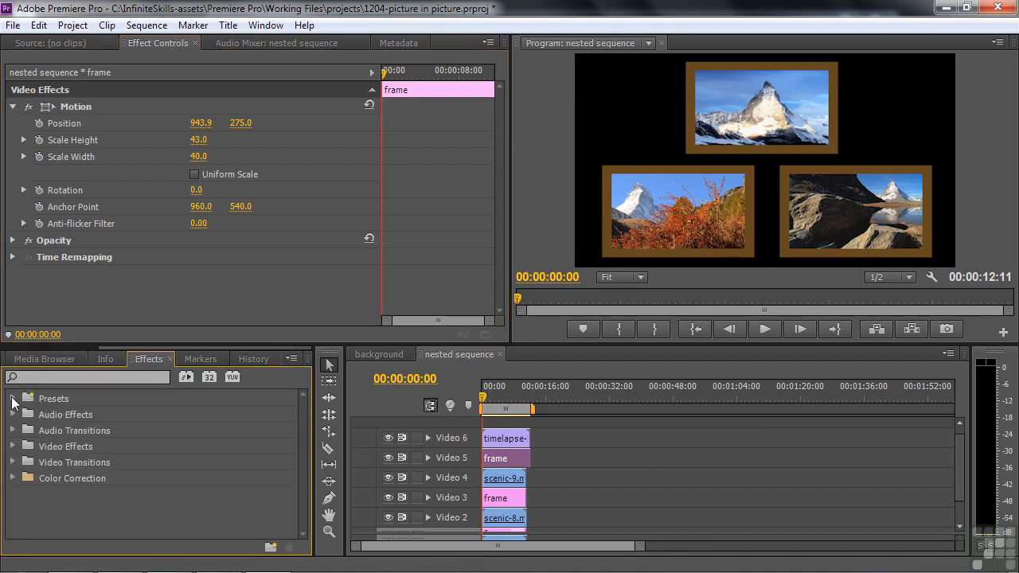
pyautogui.click(13, 399)
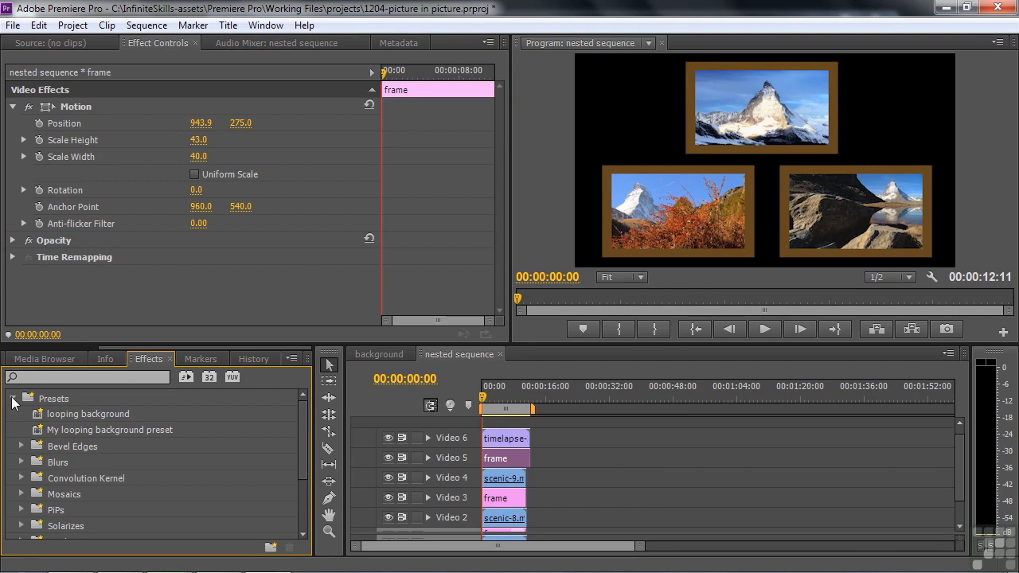
pyautogui.click(20, 446)
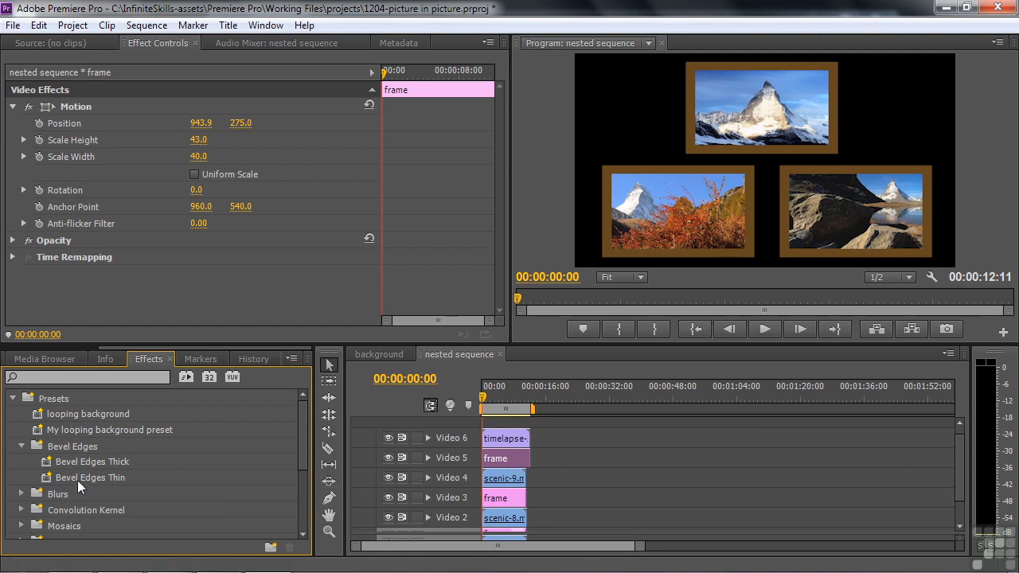
pyautogui.moveTo(79, 478); pyautogui.dragTo(497, 464)
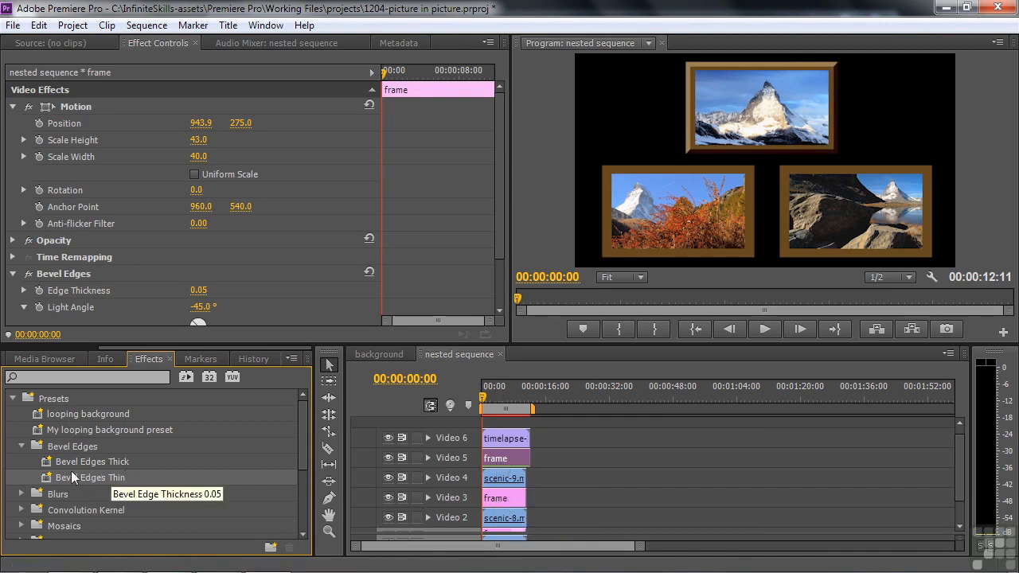
pyautogui.moveTo(46, 475); pyautogui.dragTo(503, 498)
pyautogui.moveTo(963, 454); pyautogui.dragTo(961, 488)
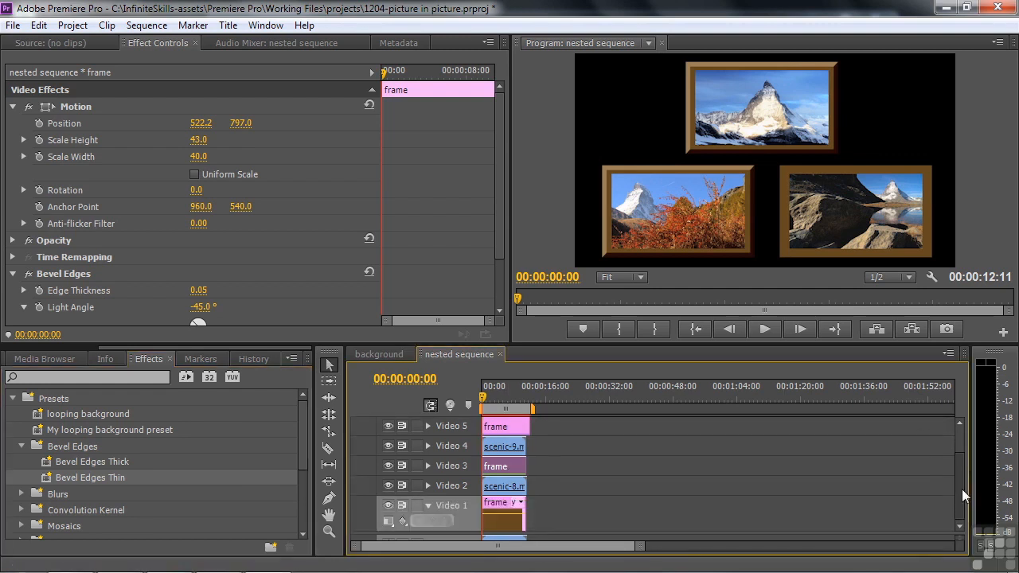
pyautogui.moveTo(52, 478); pyautogui.dragTo(513, 513)
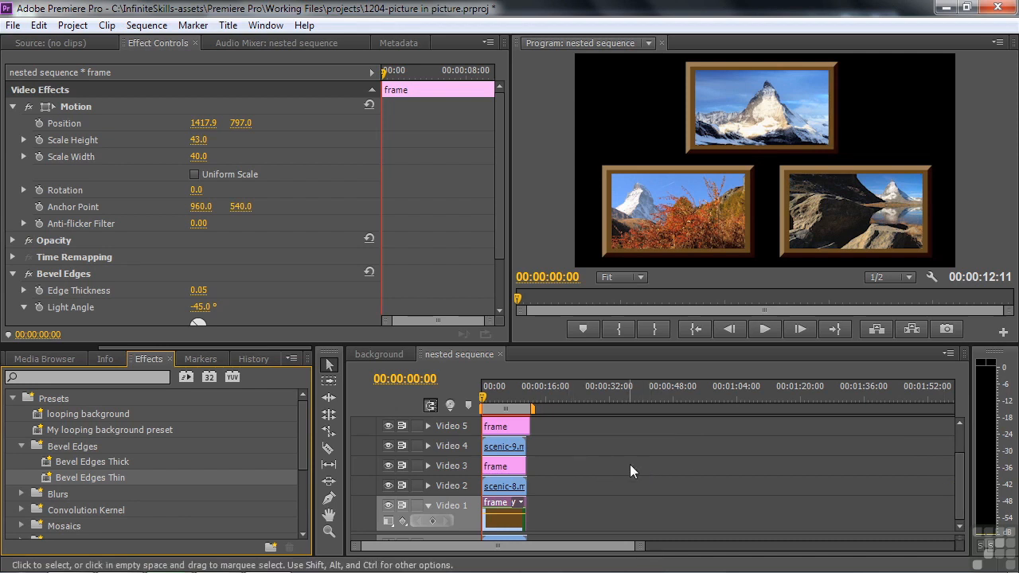
# Trim timelapse-2.mp4, the Video 5 frame matte and scenic-8.mp4 to end level with scenic-9.mp4
pyautogui.press('\\')
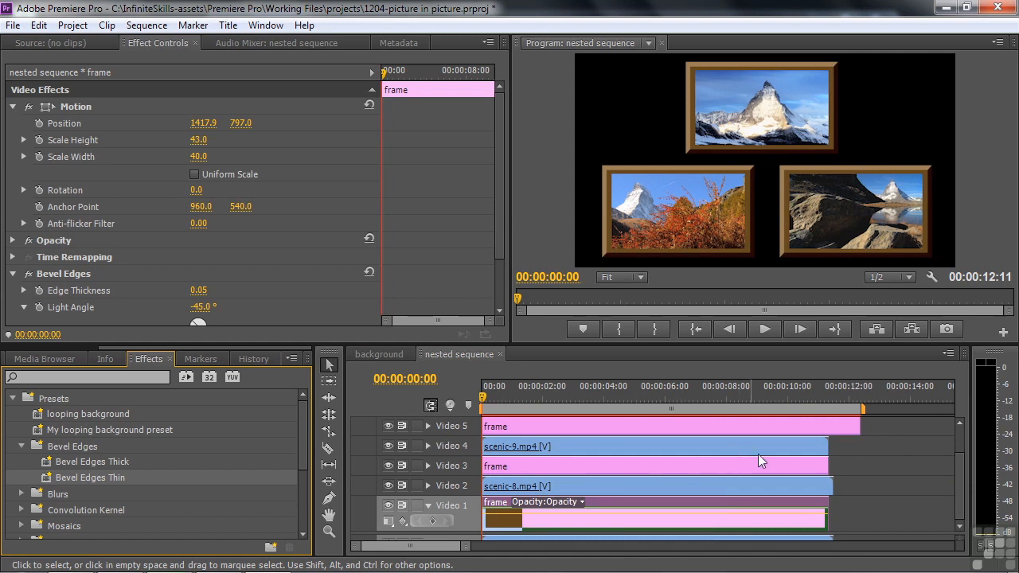
pyautogui.moveTo(956, 477); pyautogui.dragTo(955, 464)
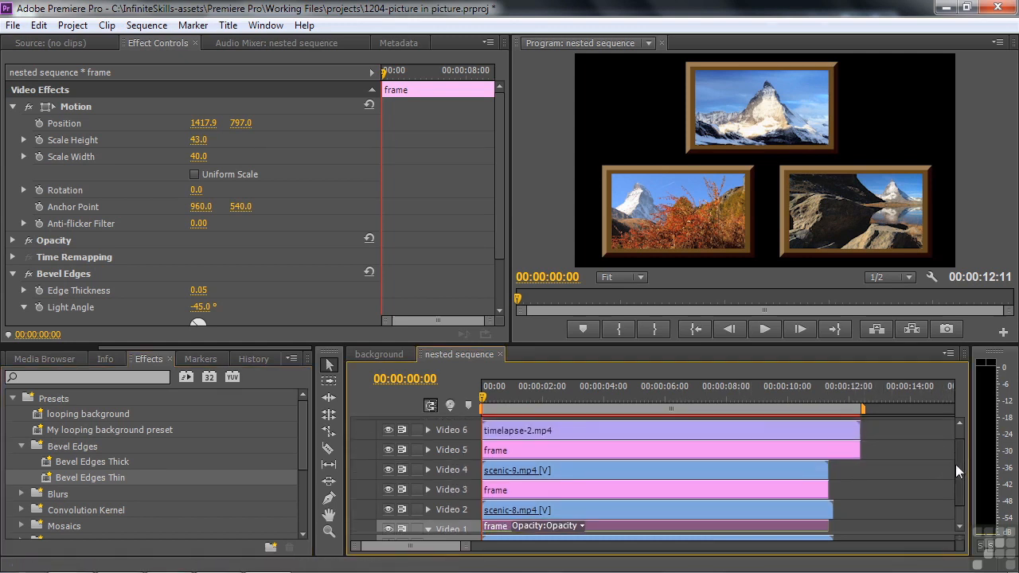
pyautogui.moveTo(854, 449); pyautogui.dragTo(828, 436)
pyautogui.moveTo(960, 465); pyautogui.dragTo(959, 478)
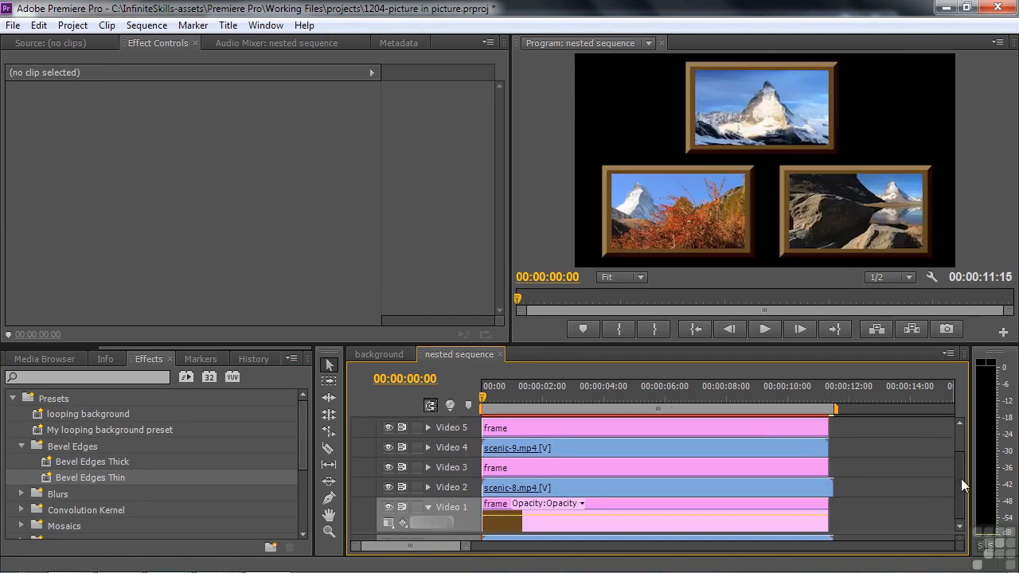
pyautogui.moveTo(828, 480); pyautogui.dragTo(827, 482)
pyautogui.moveTo(963, 489); pyautogui.dragTo(961, 459)
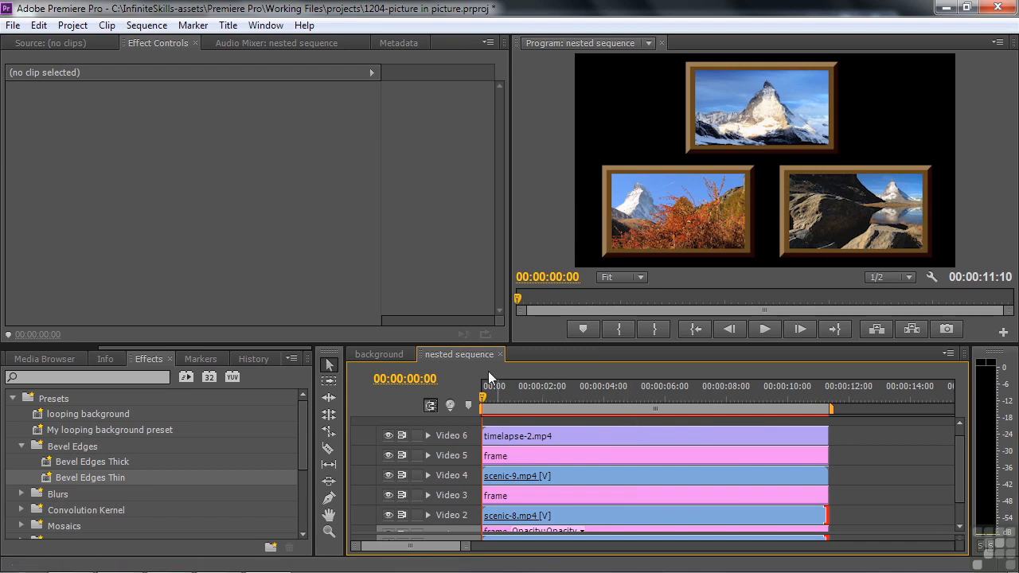
# Check the contents of the background sequence and return to the nested sequence
pyautogui.click(393, 355)
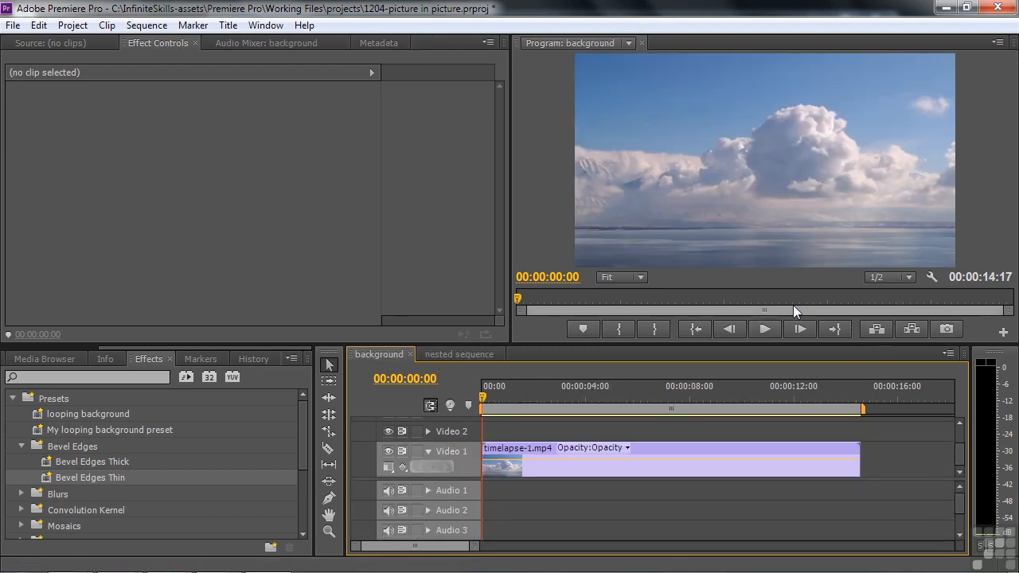
pyautogui.click(458, 354)
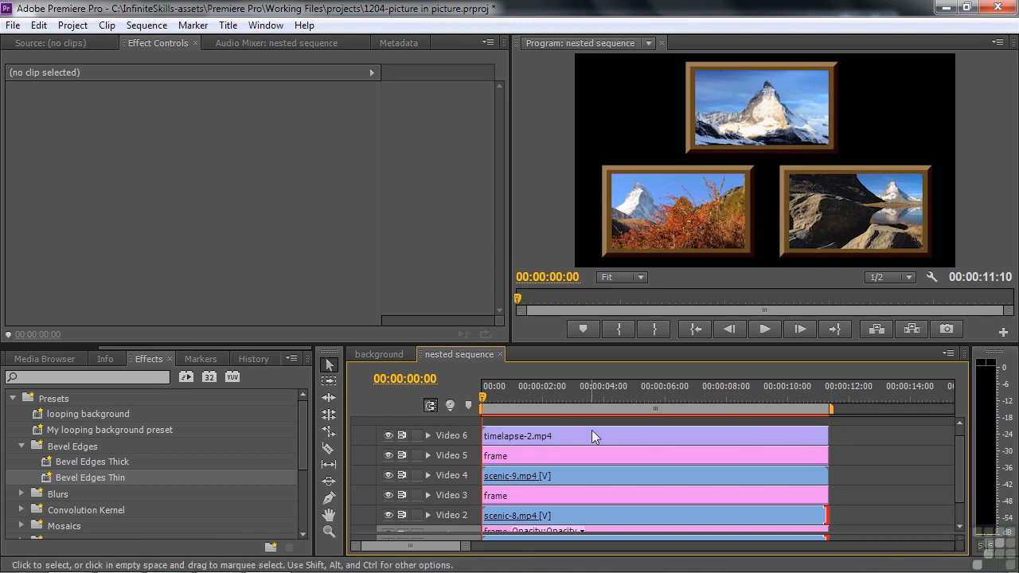
# Move all the clips and frame mattes in the nested sequence together so that they end at 00:00:12:25
pyautogui.scroll(-2, 591, 436)
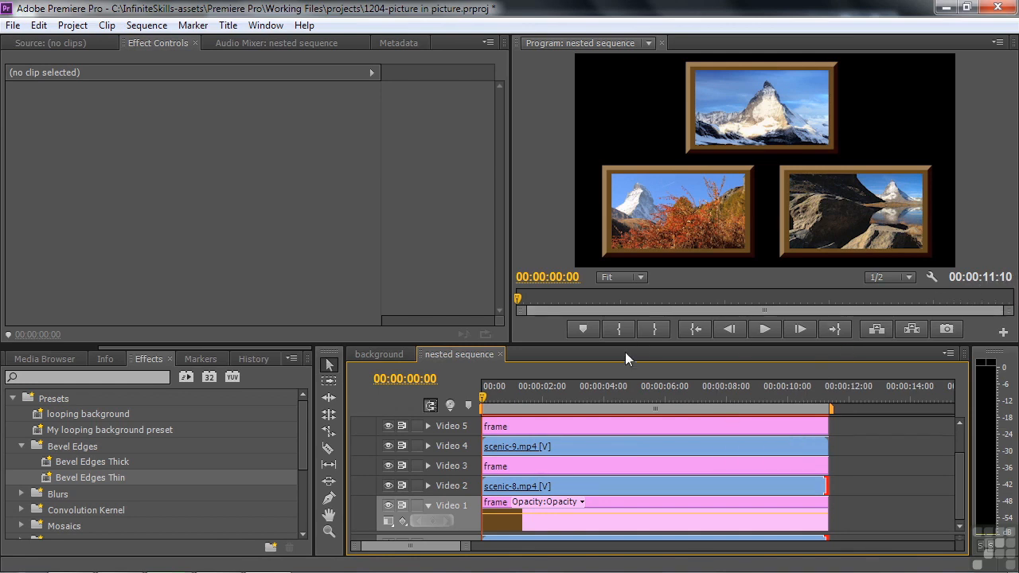
pyautogui.moveTo(488, 397); pyautogui.dragTo(876, 372)
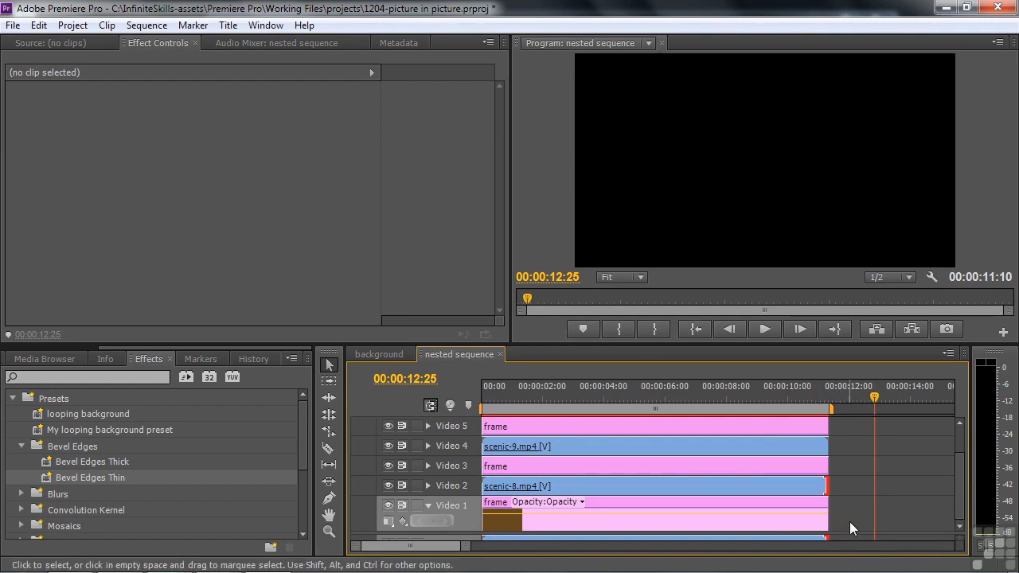
pyautogui.moveTo(849, 522); pyautogui.dragTo(801, 429)
pyautogui.moveTo(962, 486)
pyautogui.mouseDown()
pyautogui.moveTo(961, 465)
pyautogui.moveTo(955, 478)
pyautogui.mouseUp()
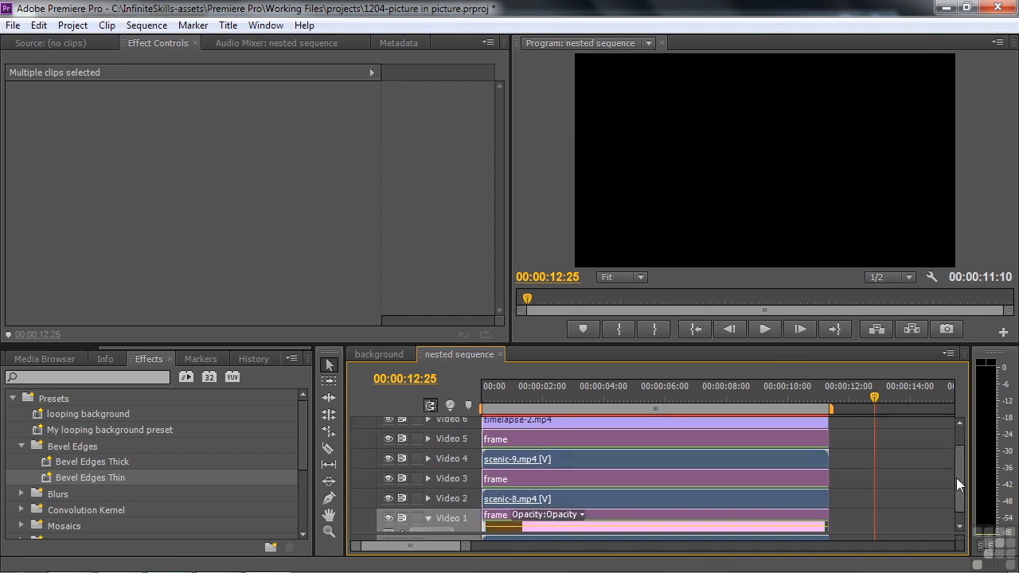
pyautogui.moveTo(767, 347); pyautogui.dragTo(767, 291)
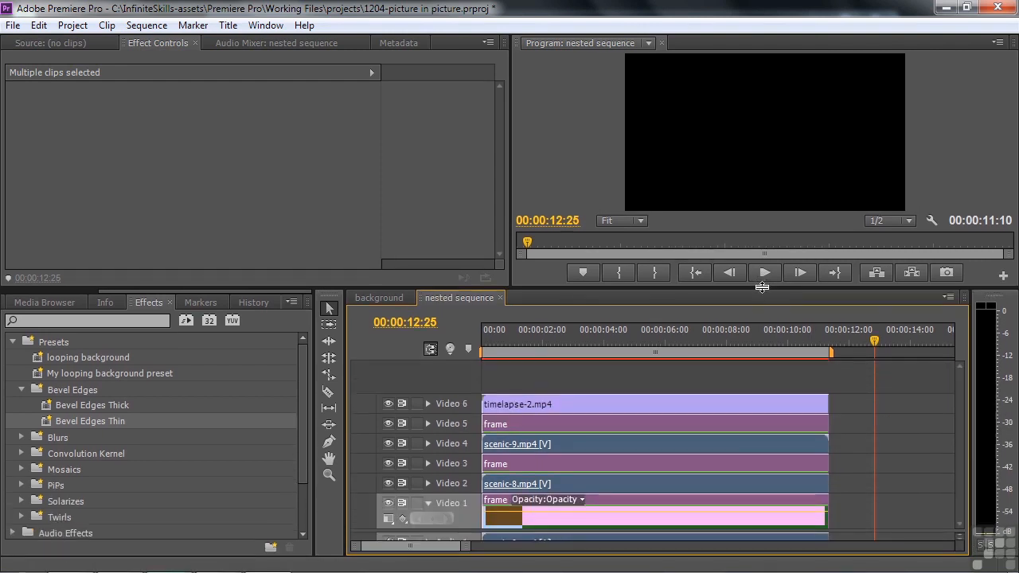
pyautogui.moveTo(850, 515); pyautogui.dragTo(789, 401)
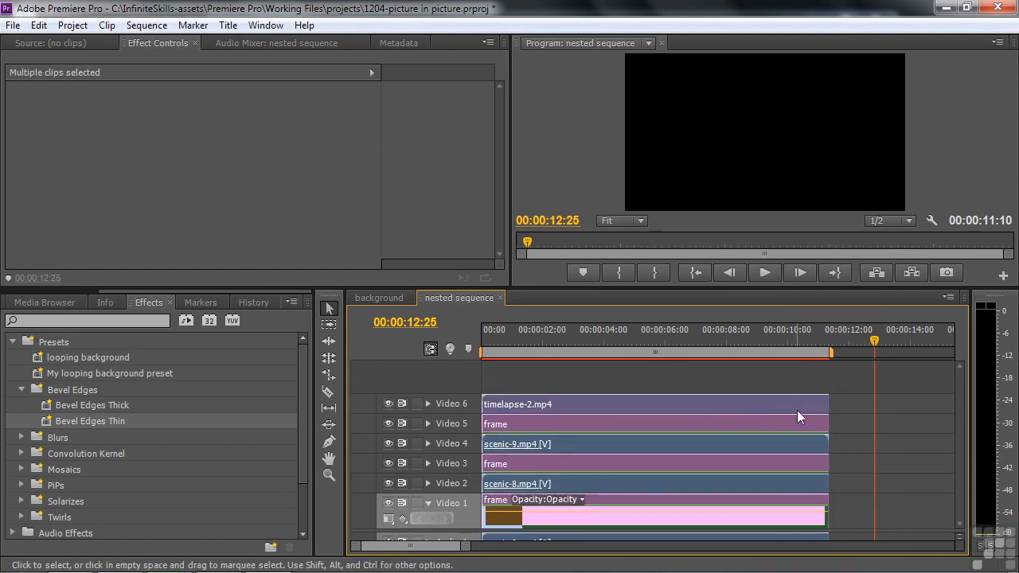
pyautogui.moveTo(702, 406); pyautogui.dragTo(740, 411)
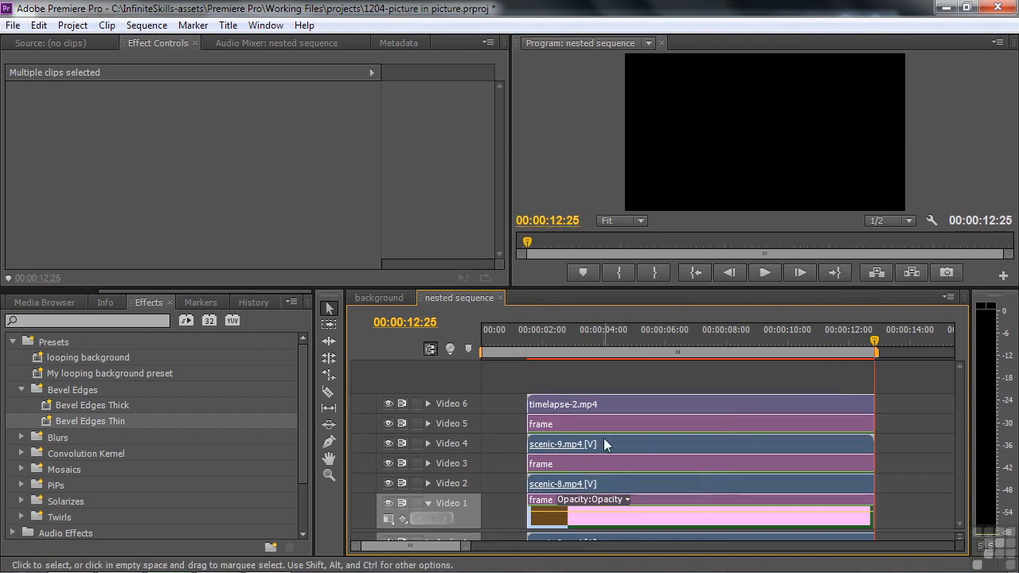
# Check which pictures Video 6 and Video 4 hold by briefly hiding and showing each track near the clips' start
pyautogui.click(513, 375)
pyautogui.click(523, 343)
pyautogui.click(537, 334)
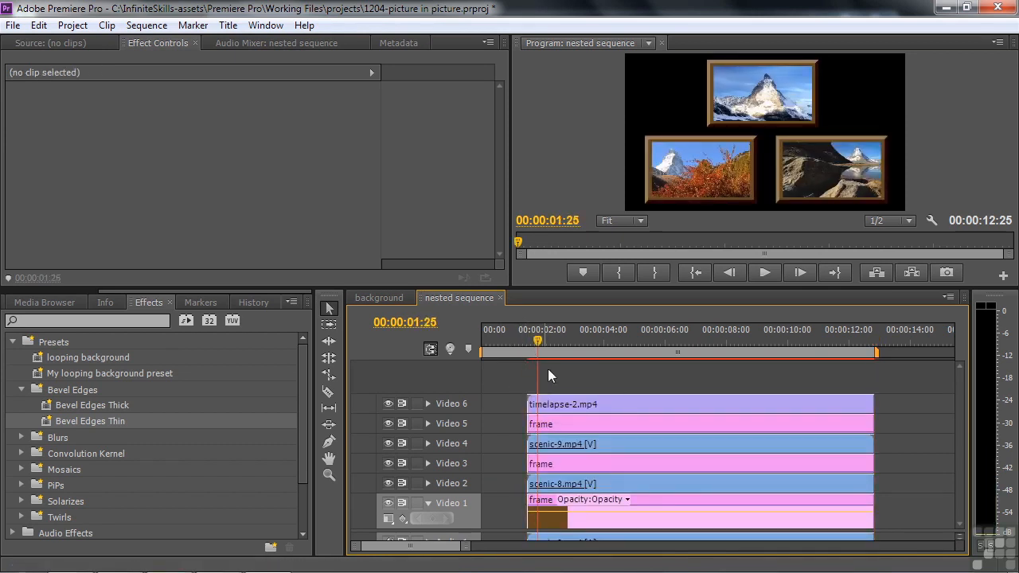
pyautogui.click(388, 404)
pyautogui.click(388, 403)
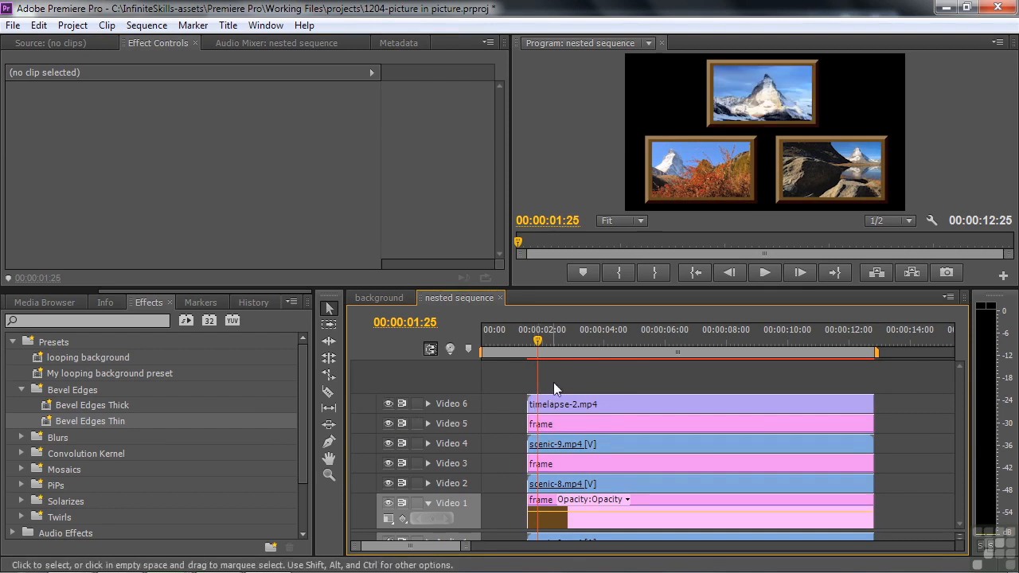
pyautogui.click(530, 344)
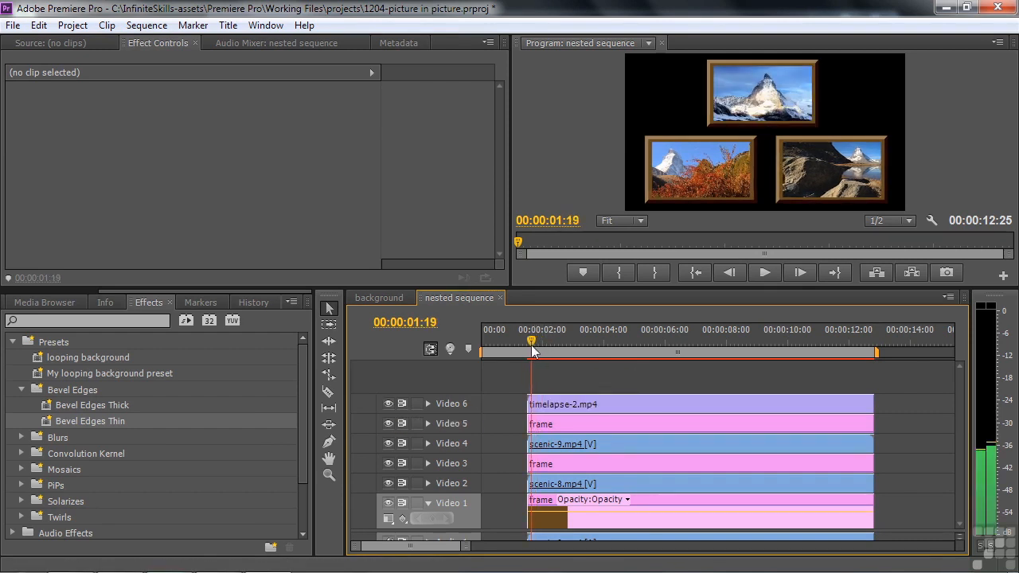
pyautogui.click(390, 443)
pyautogui.click(389, 443)
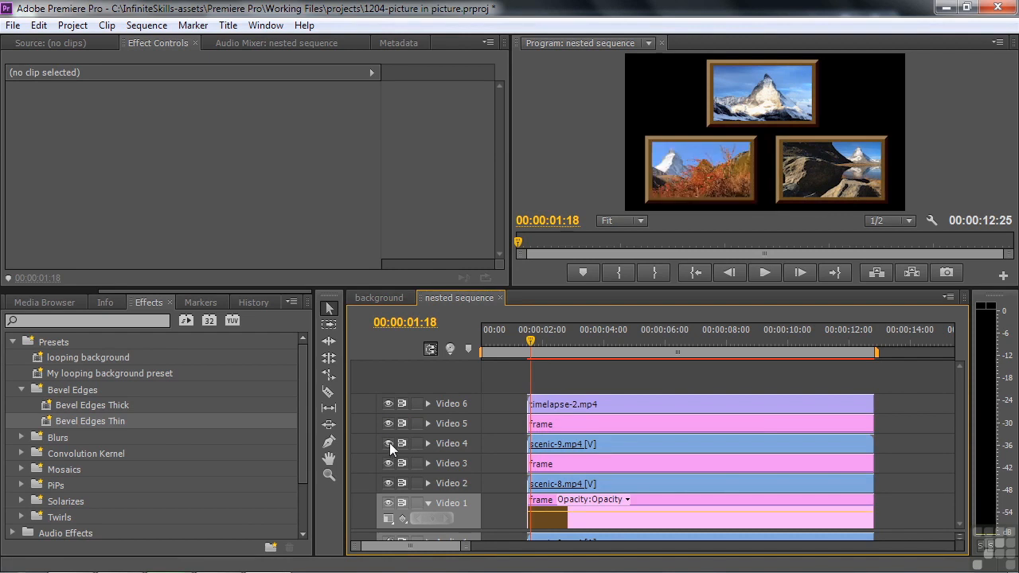
# Trim the starts of scenic-9.mp4 and the Video 3 frame to 00:00:02:15, and scenic-8.mp4 and the Video 1 frame to 00:00:03:14
pyautogui.moveTo(531, 342); pyautogui.dragTo(558, 349)
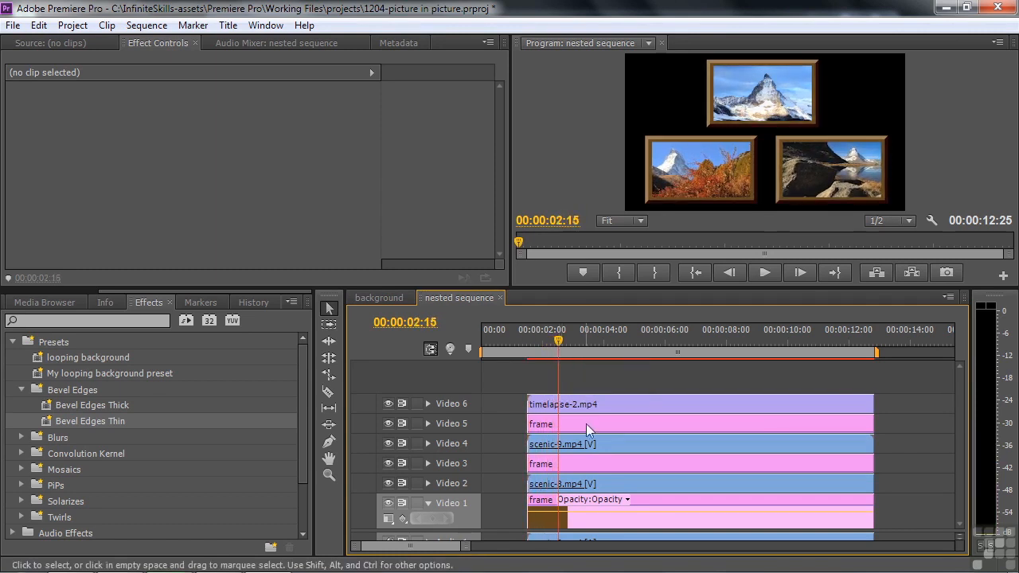
pyautogui.moveTo(529, 443); pyautogui.dragTo(559, 464)
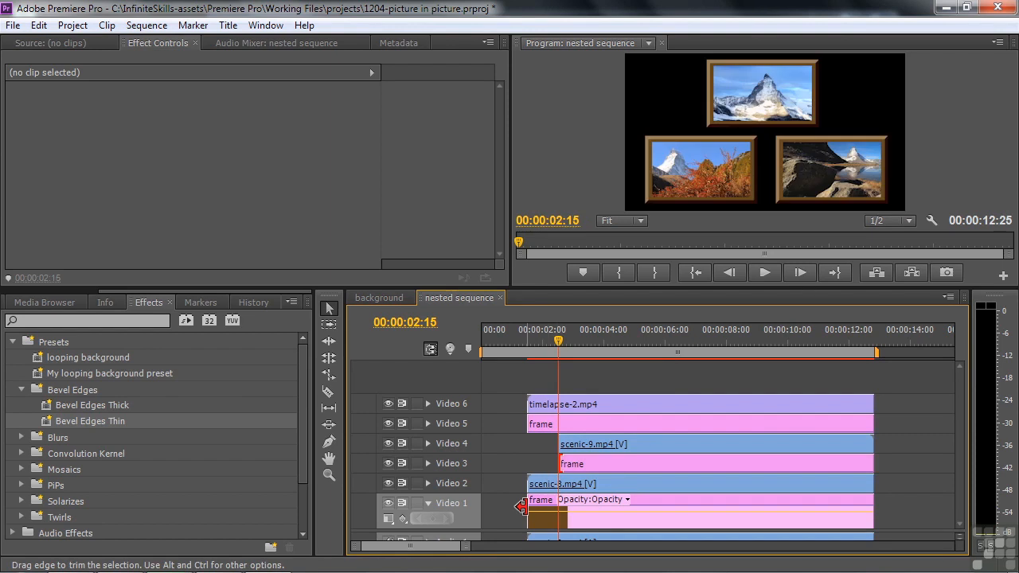
pyautogui.moveTo(559, 340); pyautogui.dragTo(588, 351)
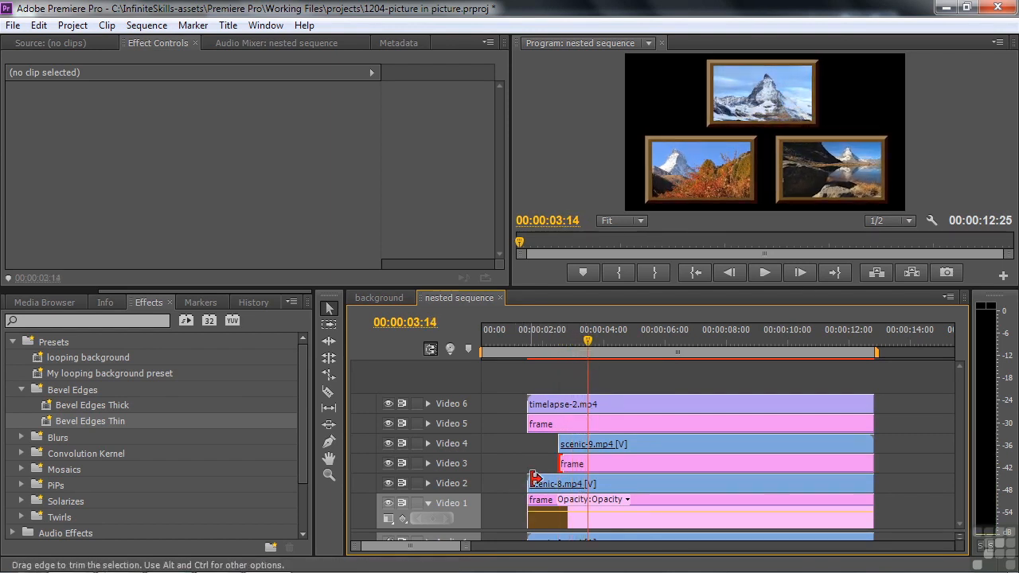
pyautogui.moveTo(533, 482); pyautogui.dragTo(589, 483)
pyautogui.moveTo(527, 504); pyautogui.dragTo(587, 507)
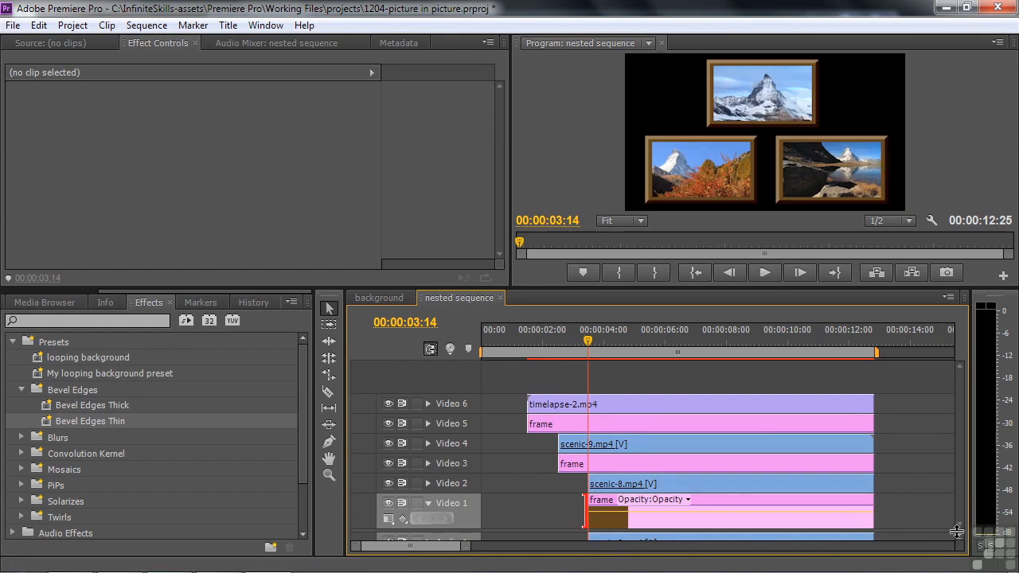
# Extend the start of scenic-8.mp4's audio independently of its video and move that audio to the beginning of the sequence
pyautogui.moveTo(944, 445); pyautogui.dragTo(944, 417)
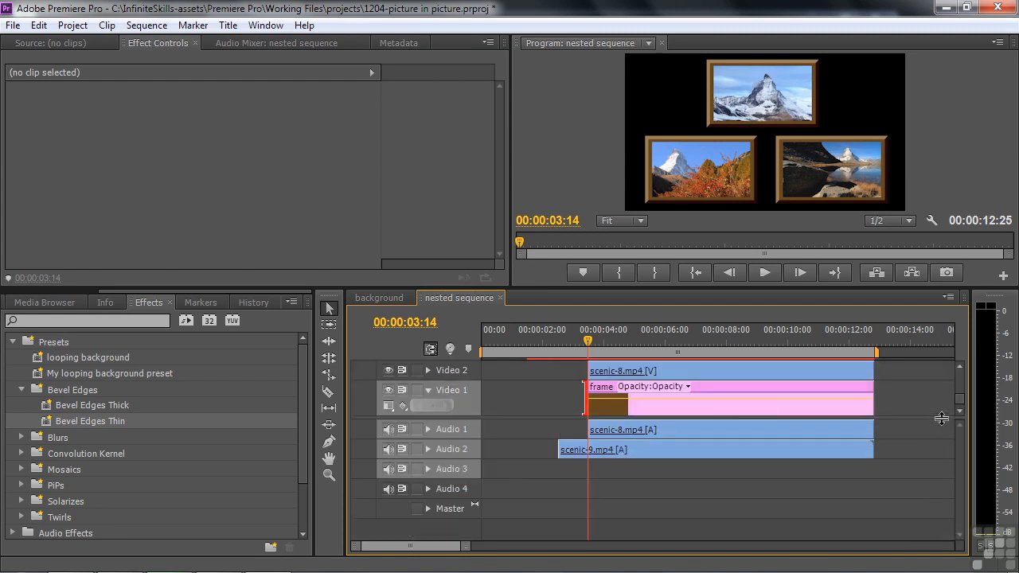
pyautogui.click(724, 431)
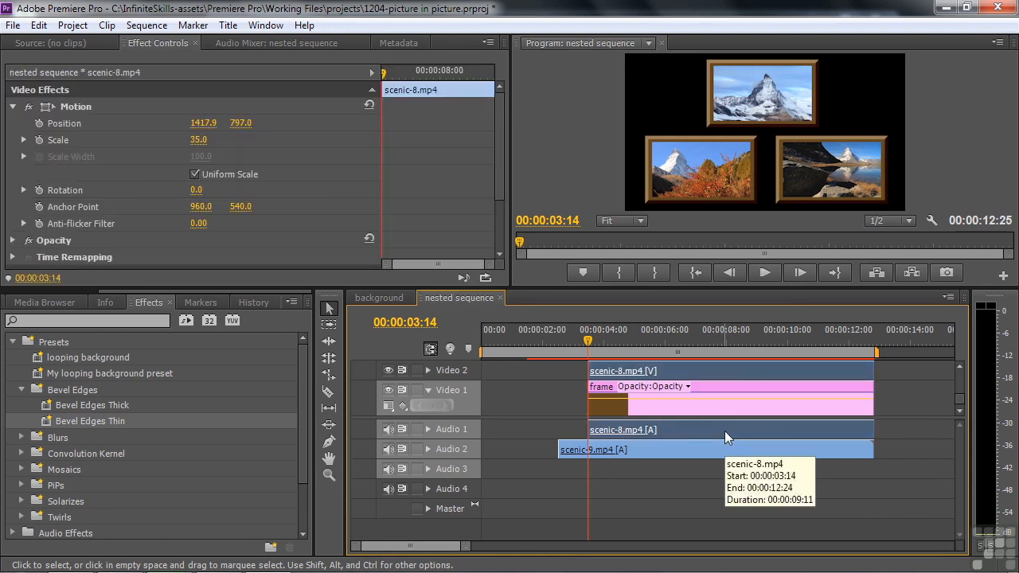
pyautogui.click(530, 453)
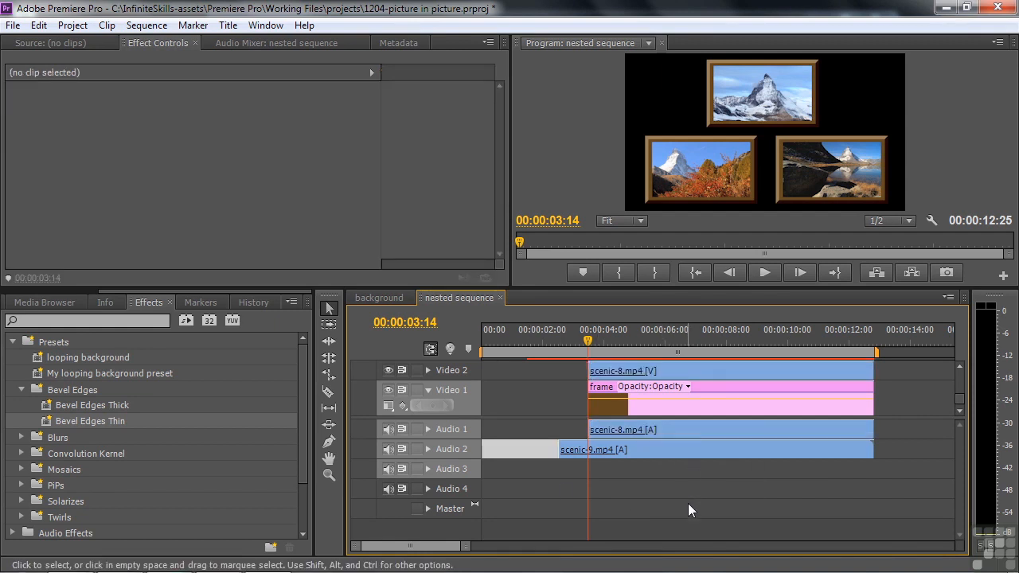
pyautogui.press('alt')
pyautogui.keyDown('alt'); pyautogui.click(690, 433); pyautogui.keyUp('alt')
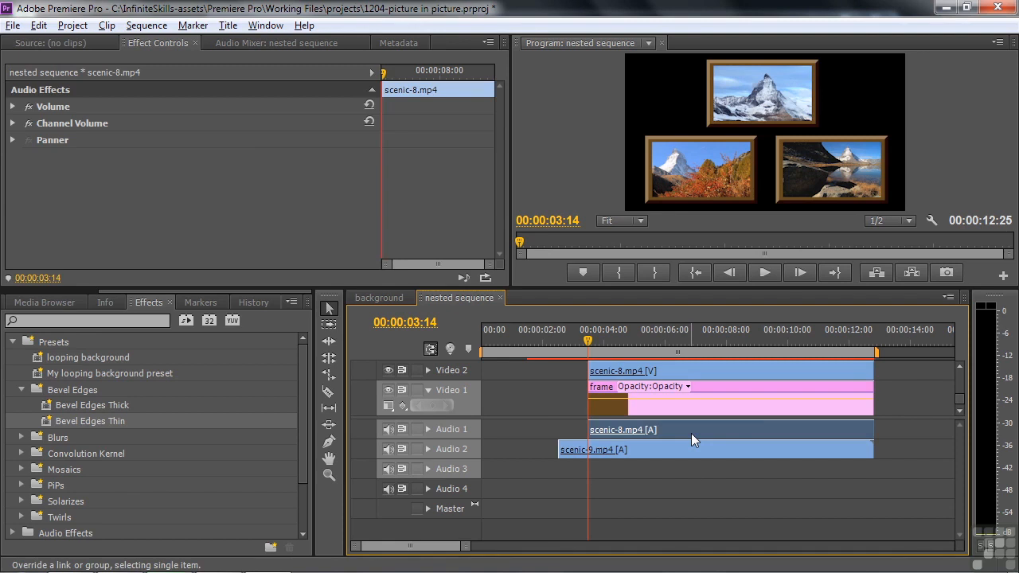
pyautogui.moveTo(592, 430); pyautogui.dragTo(500, 432)
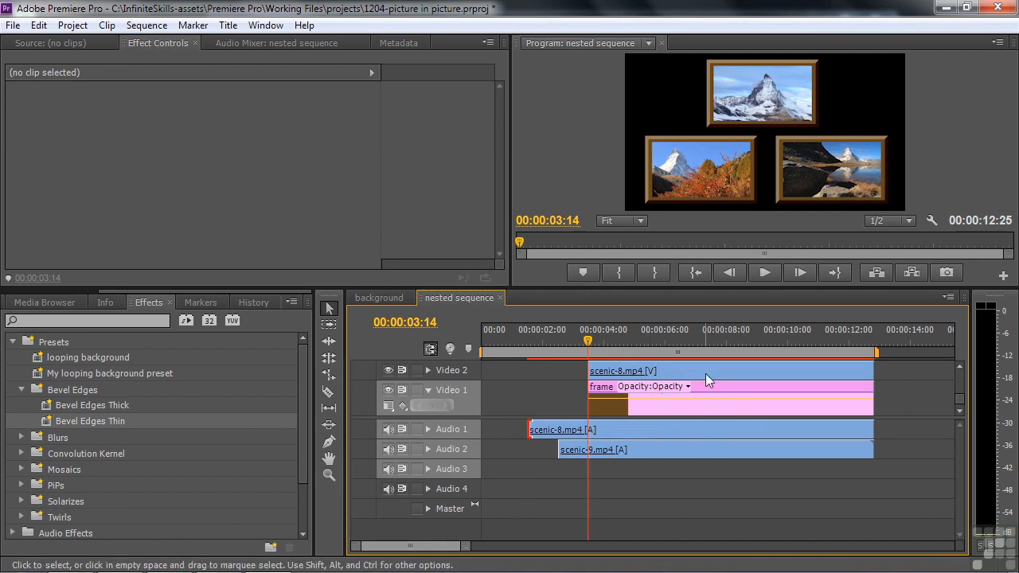
pyautogui.click(653, 434)
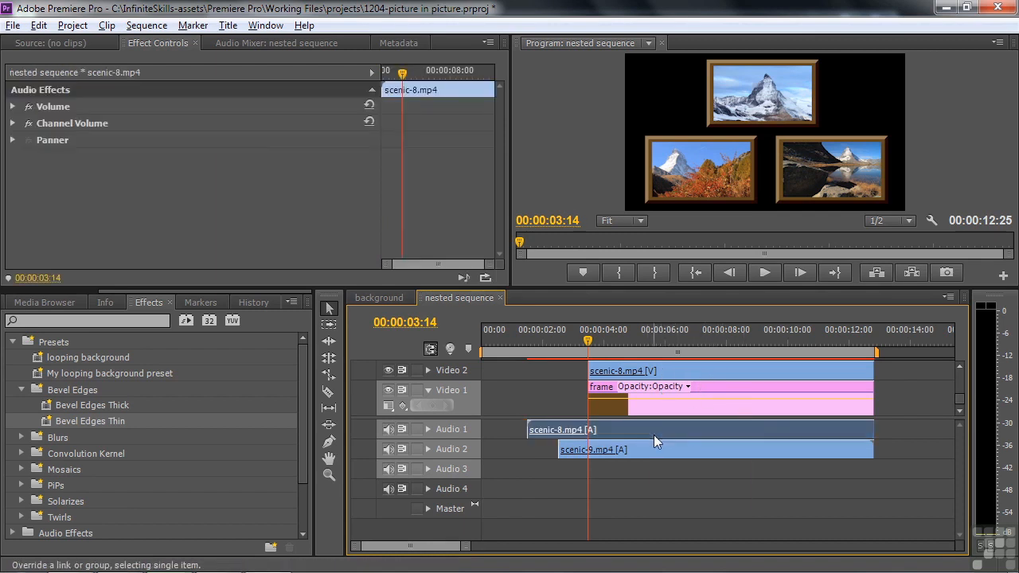
pyautogui.moveTo(673, 429); pyautogui.dragTo(626, 431)
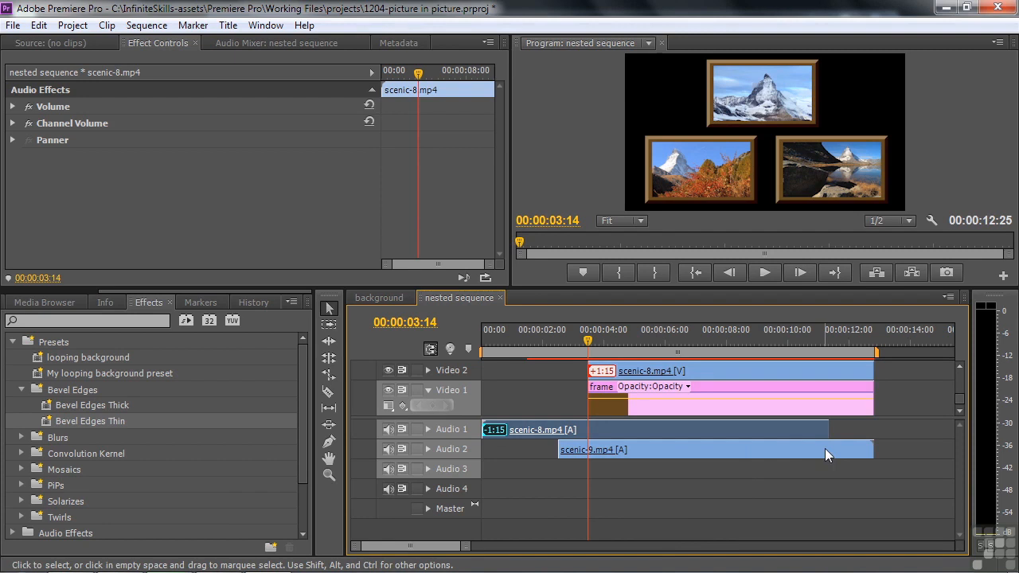
# Move only scenic-9.mp4's audio so that it ends at 00:00:14:17 and extend its start earlier
pyautogui.moveTo(589, 338); pyautogui.dragTo(927, 328)
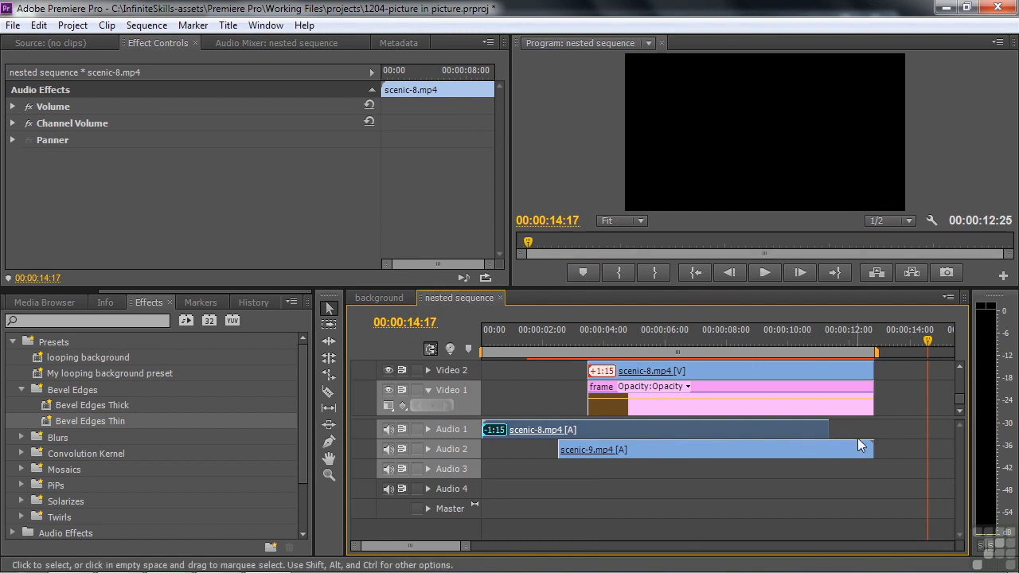
pyautogui.press('alt')
pyautogui.keyDown('alt'); pyautogui.click(763, 451); pyautogui.keyUp('alt')
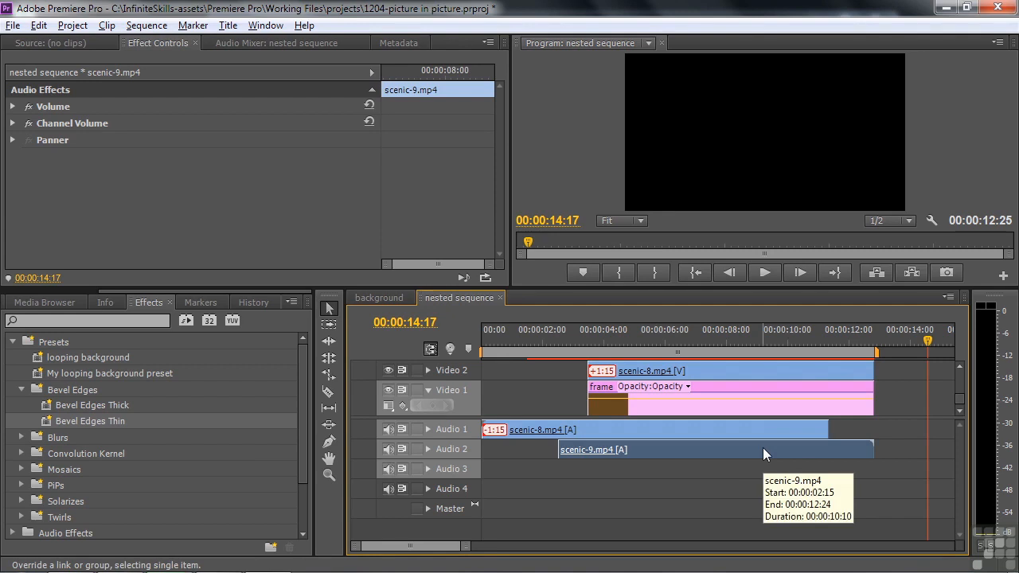
pyautogui.moveTo(735, 448); pyautogui.dragTo(788, 457)
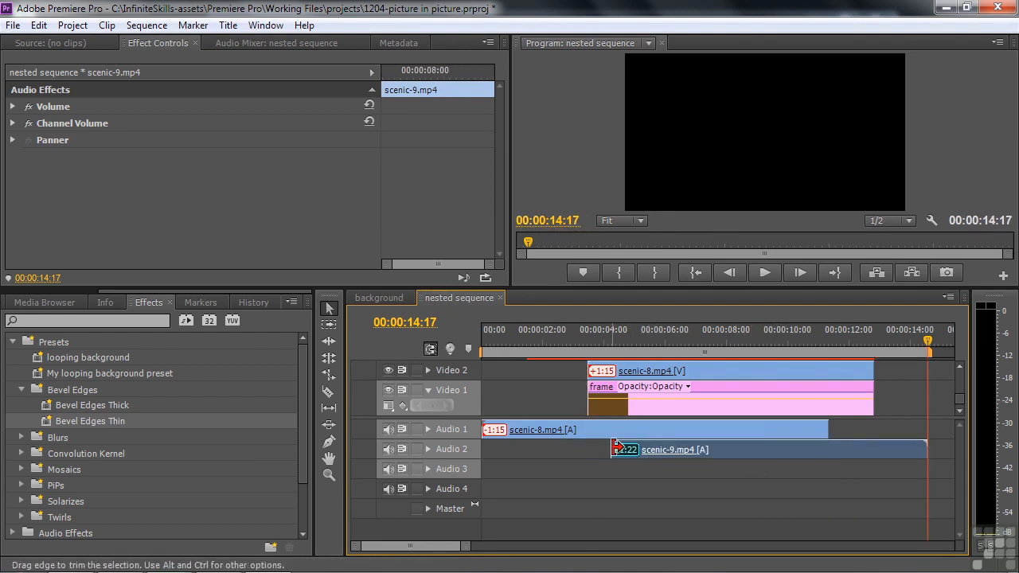
pyautogui.moveTo(612, 449); pyautogui.dragTo(548, 452)
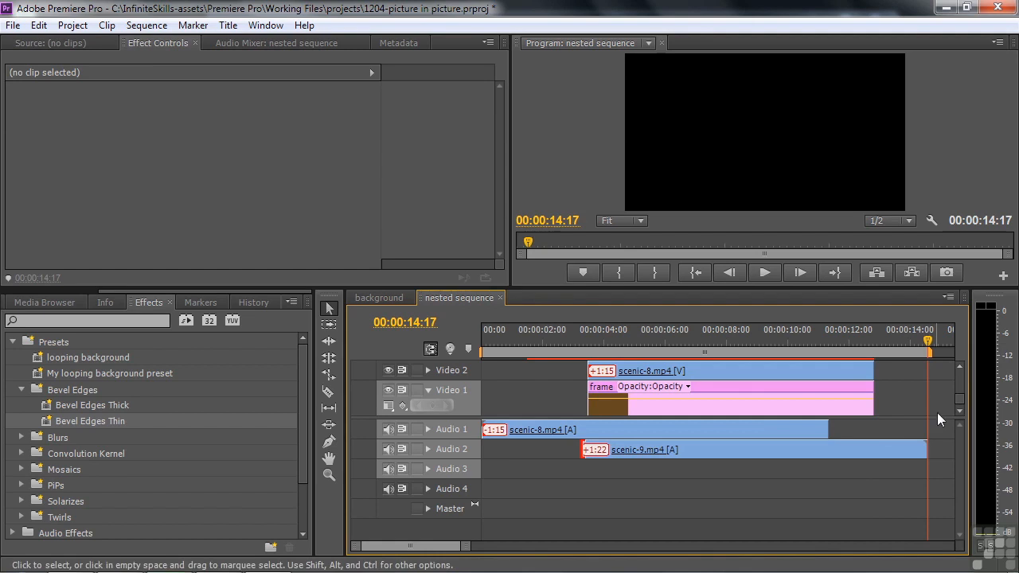
# Apply the Constant Power audio crossfade to the start and end of the scenic-8.mp4 and scenic-9.mp4 audio clips
pyautogui.moveTo(955, 419); pyautogui.dragTo(957, 475)
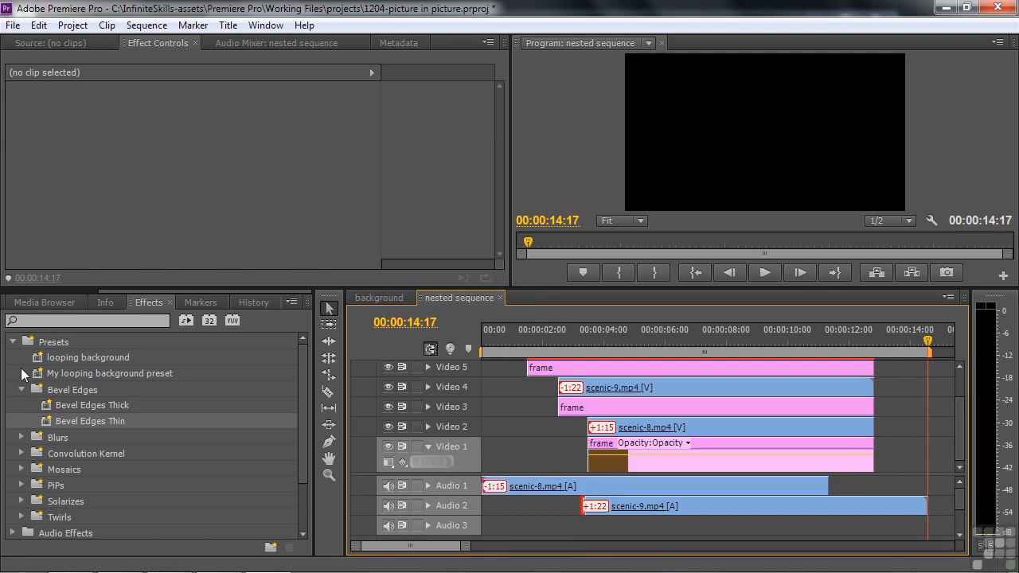
pyautogui.click(13, 342)
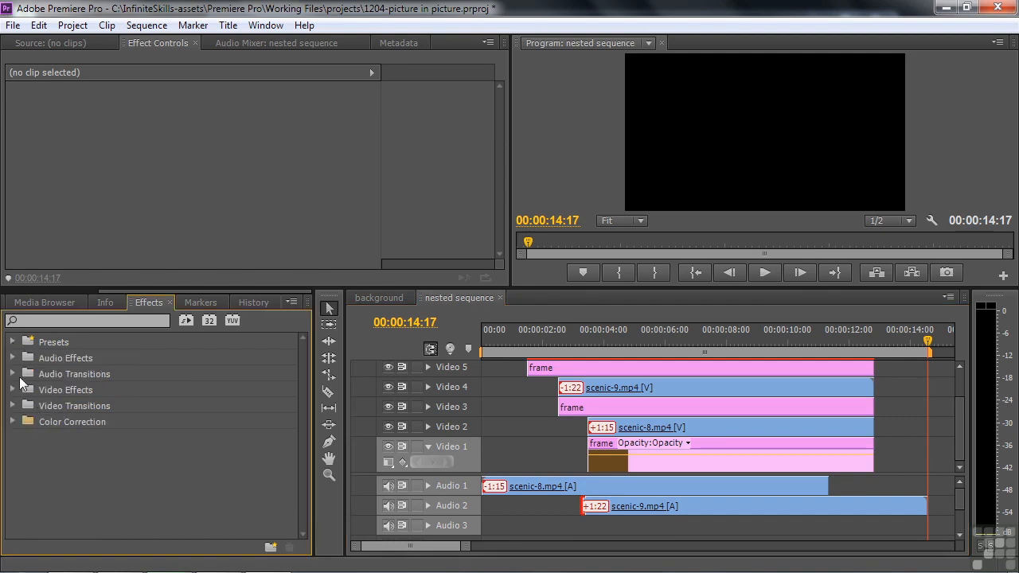
pyautogui.click(12, 374)
pyautogui.click(20, 390)
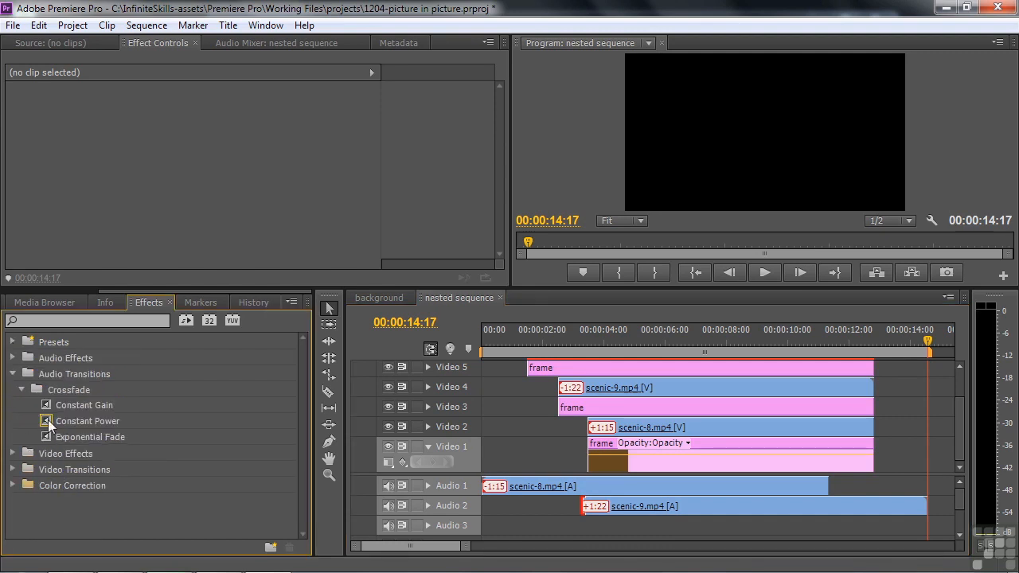
pyautogui.moveTo(48, 419); pyautogui.dragTo(494, 487)
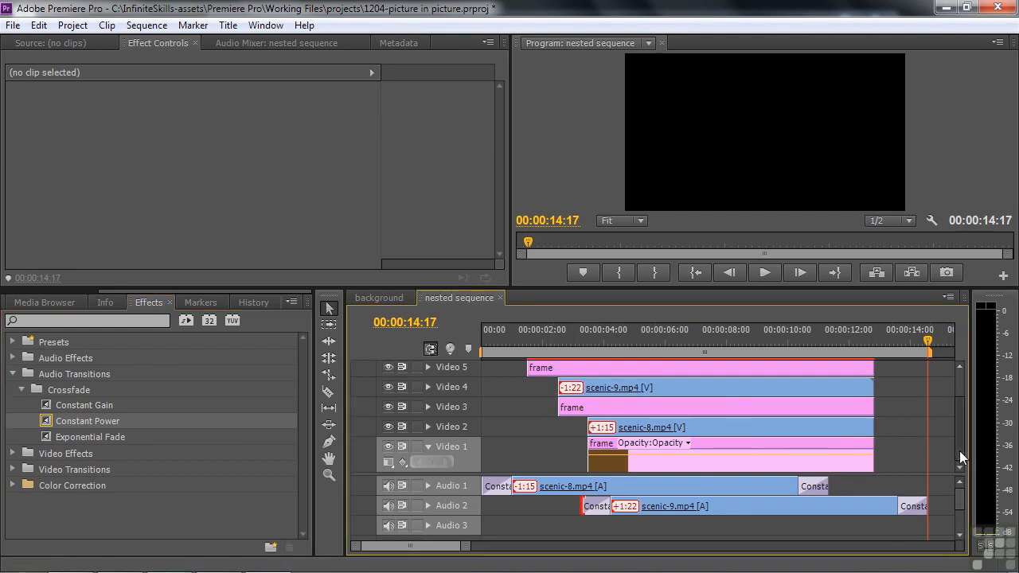
# Place the nested sequence at the start of the background sequence on Video 2 and Audio 2, over timelapse-1.mp4
pyautogui.scroll(2, 959, 451)
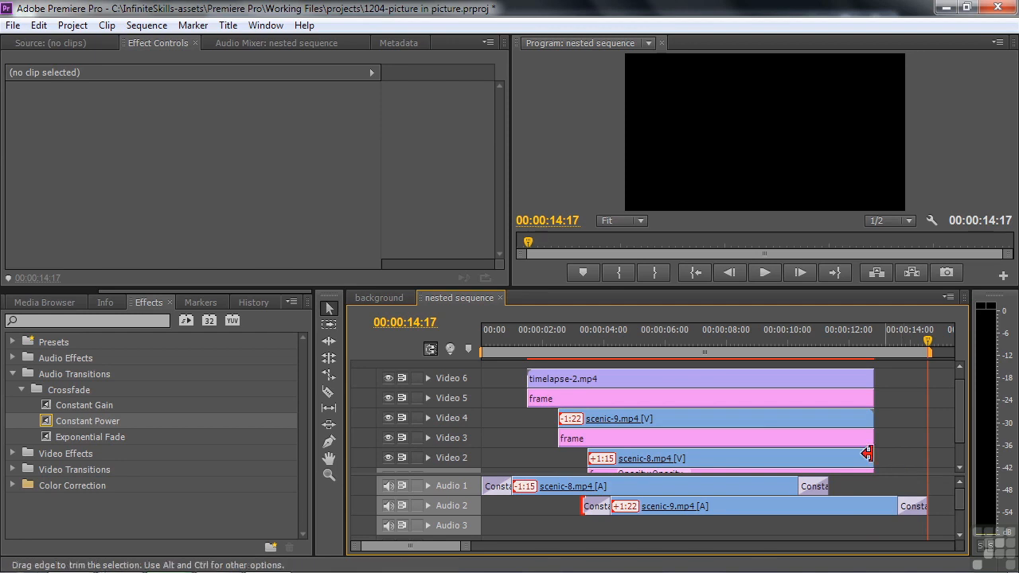
pyautogui.click(380, 297)
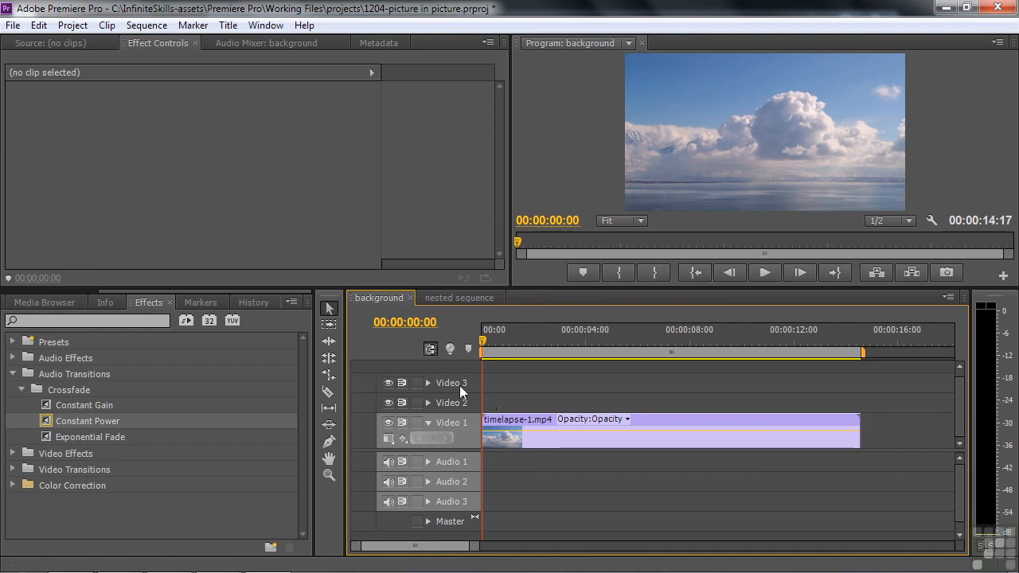
pyautogui.moveTo(106, 292); pyautogui.dragTo(9, 292)
pyautogui.click(41, 303)
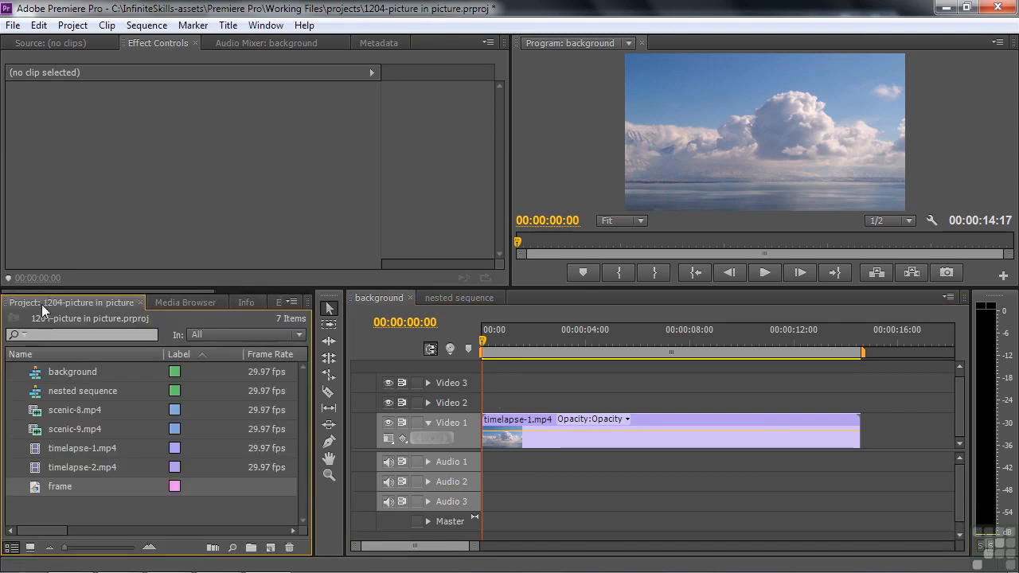
pyautogui.moveTo(37, 393)
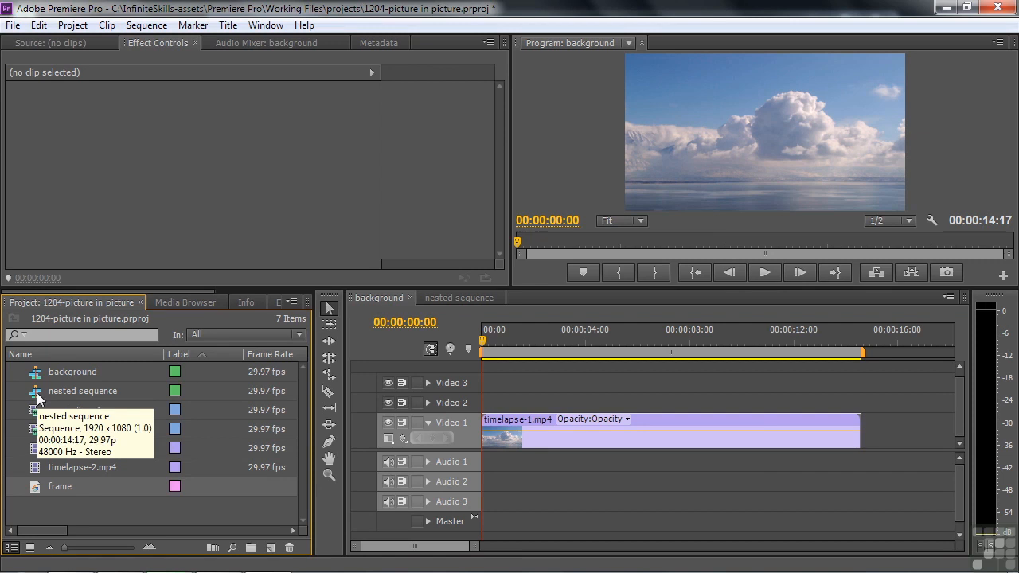
pyautogui.moveTo(38, 398); pyautogui.dragTo(467, 485)
# Scrub the beginning of the background sequence and play back the finished picture-in-picture composite
pyautogui.click(486, 342)
pyautogui.moveTo(486, 342); pyautogui.dragTo(518, 342)
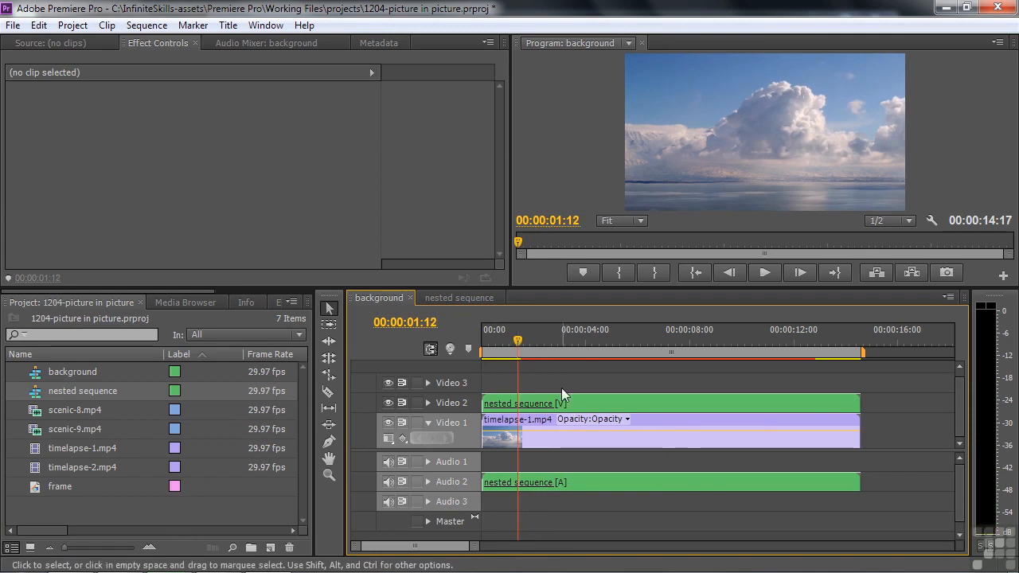
pyautogui.moveTo(520, 341)
pyautogui.mouseDown()
pyautogui.moveTo(572, 355)
pyautogui.moveTo(510, 352)
pyautogui.mouseUp()
pyautogui.press('space')
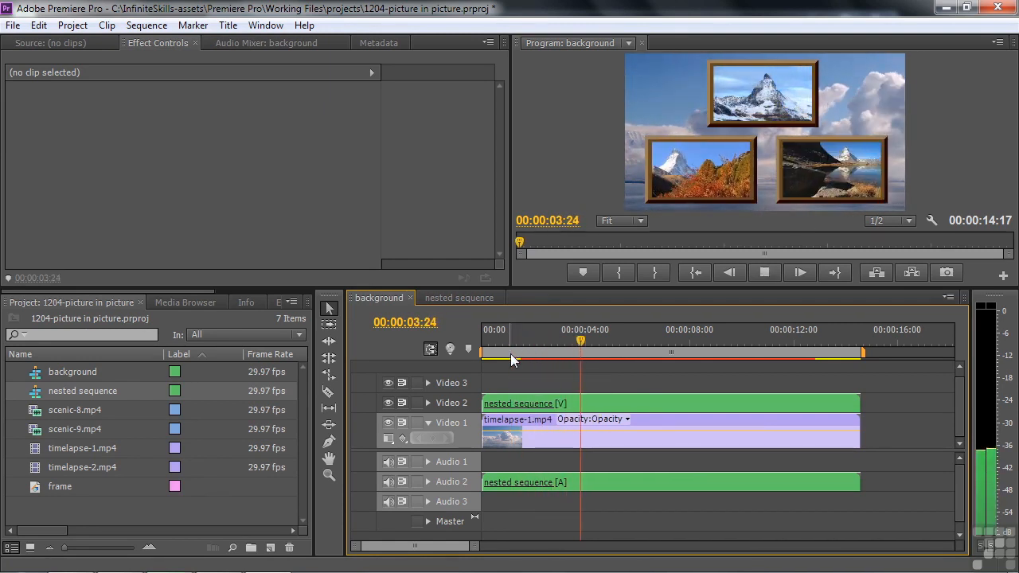
# Stop playback and trim only the video end of the nested sequence clip on Video 2 back to 00:00:12:25
pyautogui.press('space')
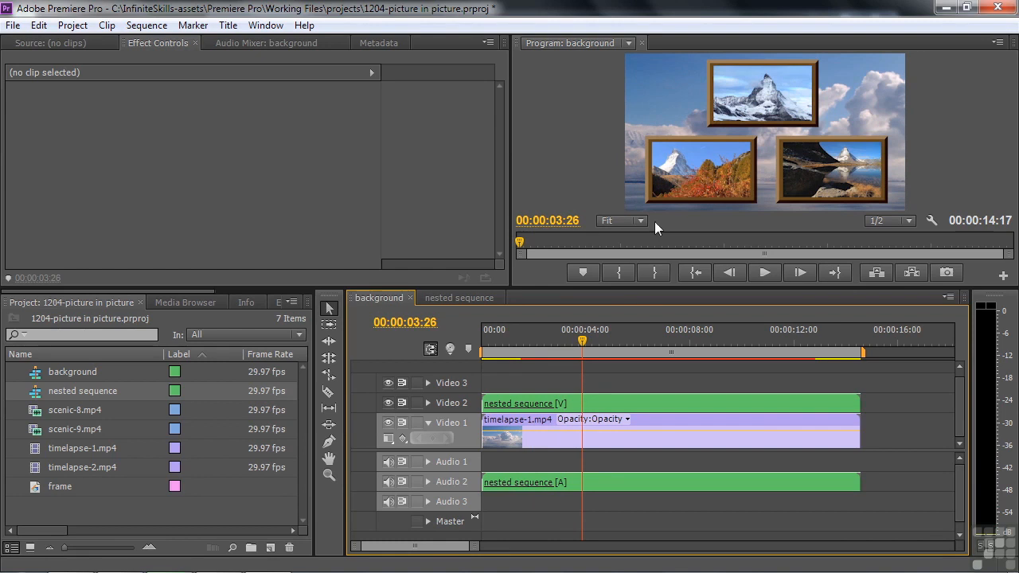
pyautogui.moveTo(589, 338); pyautogui.dragTo(815, 358)
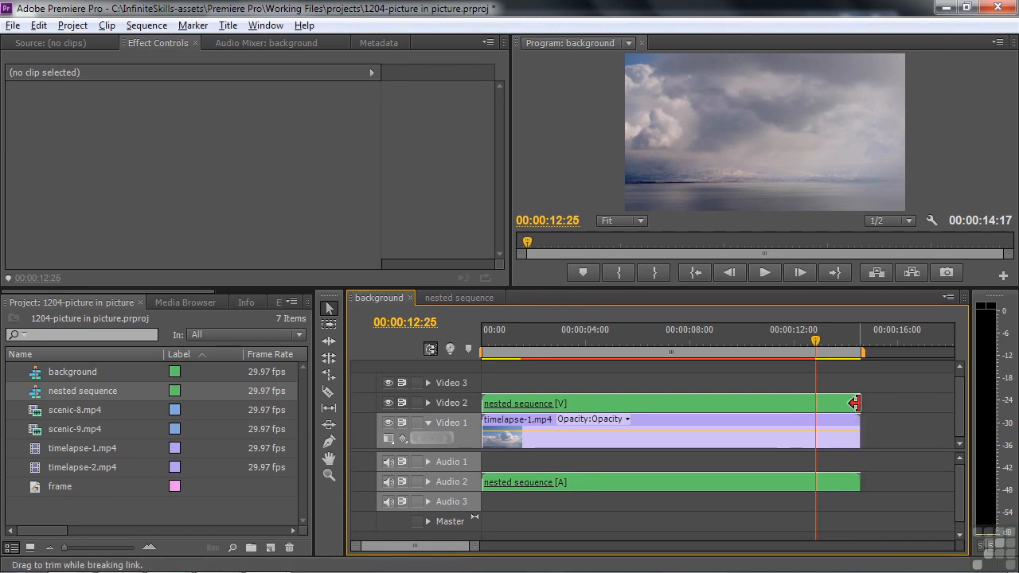
pyautogui.moveTo(853, 404); pyautogui.dragTo(810, 404)
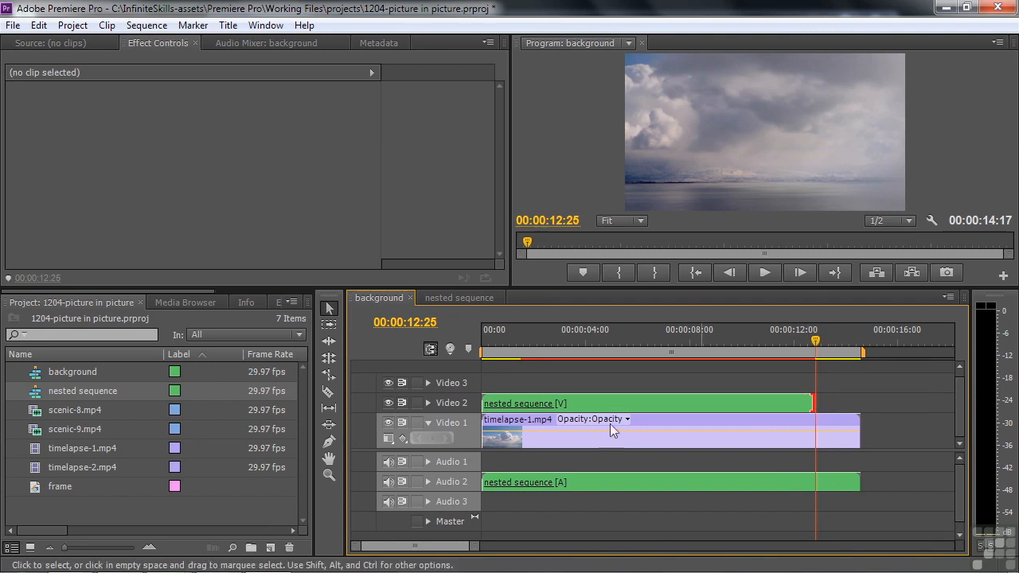
# Apply the Cross Dissolve video transition to the end of the nested sequence clip on Video 2
pyautogui.moveTo(178, 294); pyautogui.dragTo(220, 303)
pyautogui.click(155, 300)
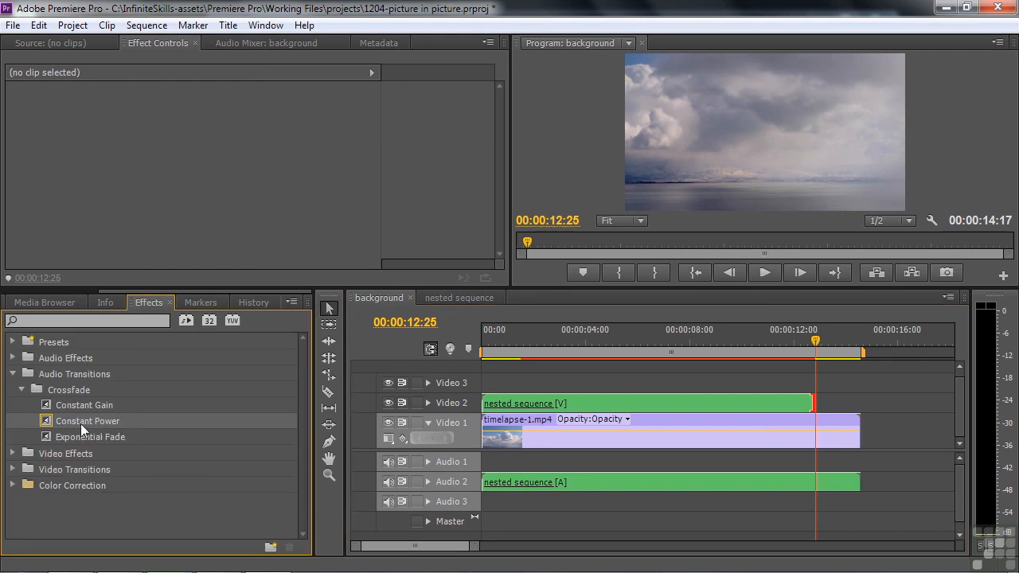
pyautogui.click(15, 375)
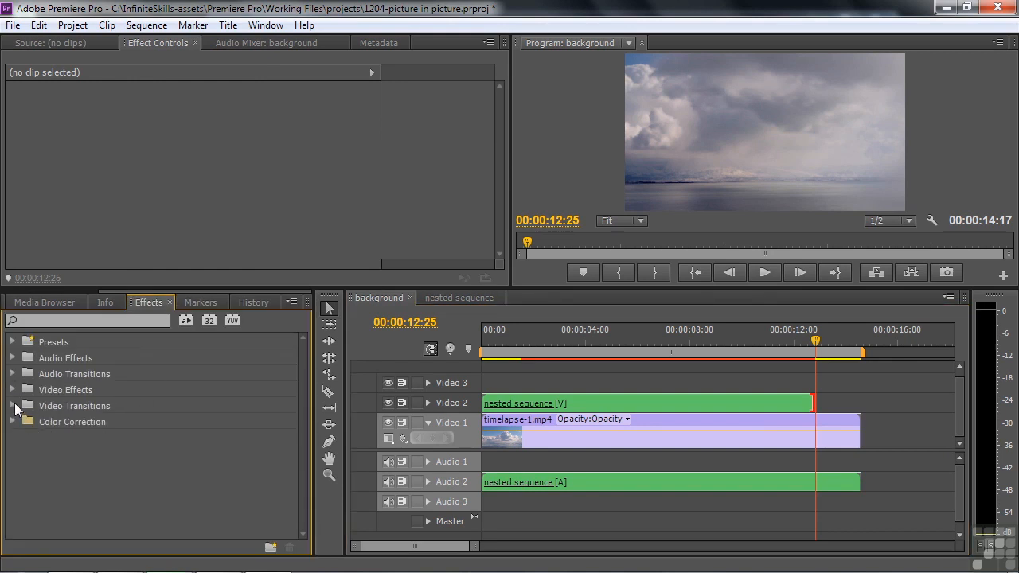
pyautogui.click(13, 405)
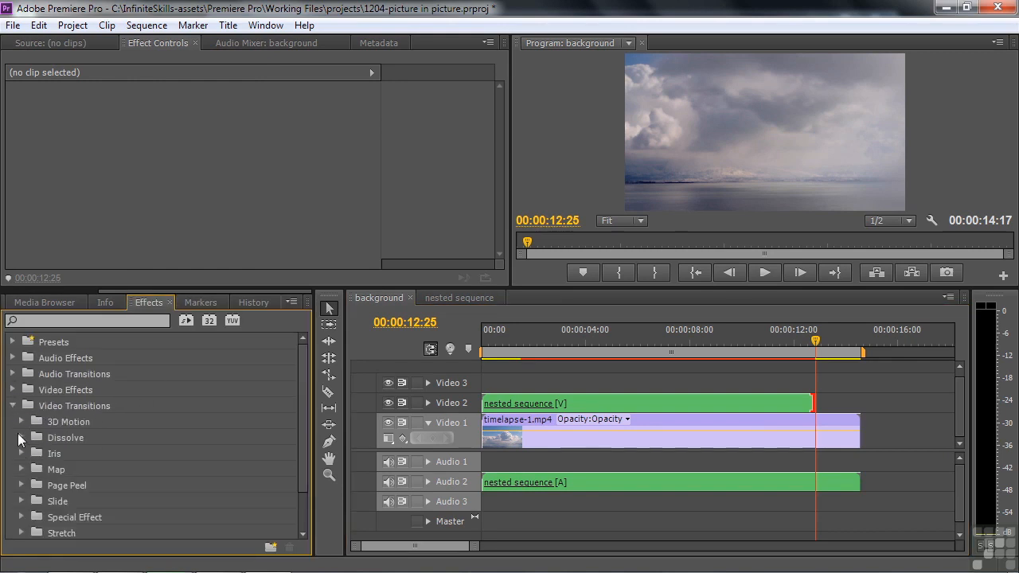
pyautogui.click(21, 437)
pyautogui.moveTo(88, 469); pyautogui.dragTo(798, 403)
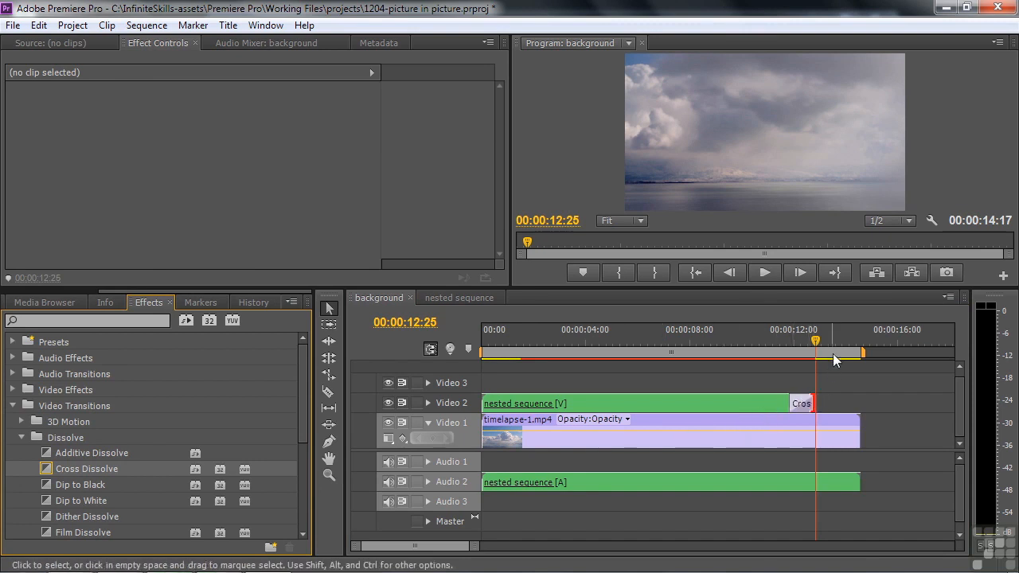
# Play back the end of the background sequence from about 00:00:11:17 to check the nested sequence's fade-out
pyautogui.moveTo(820, 338); pyautogui.dragTo(785, 346)
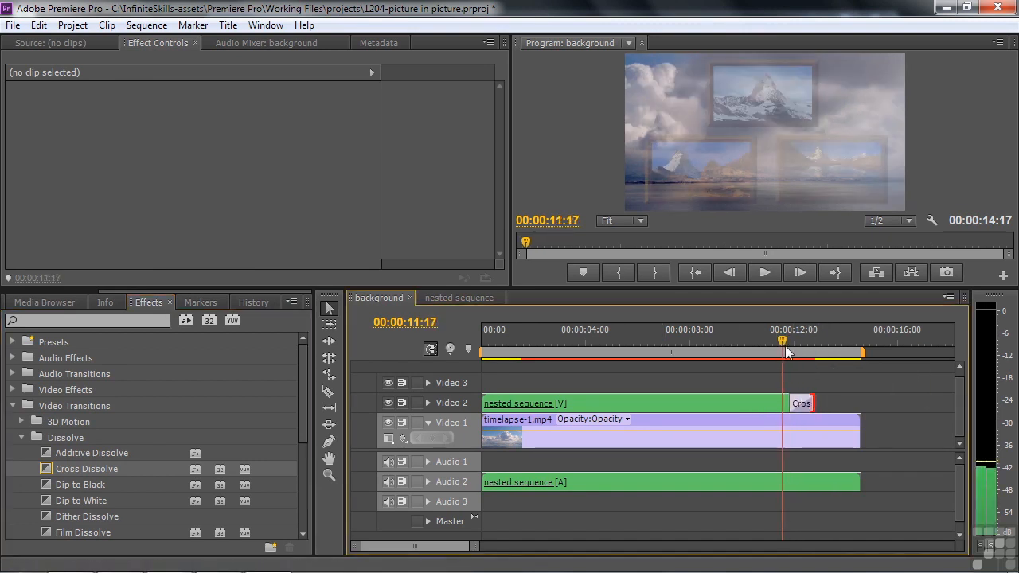
pyautogui.press('space')
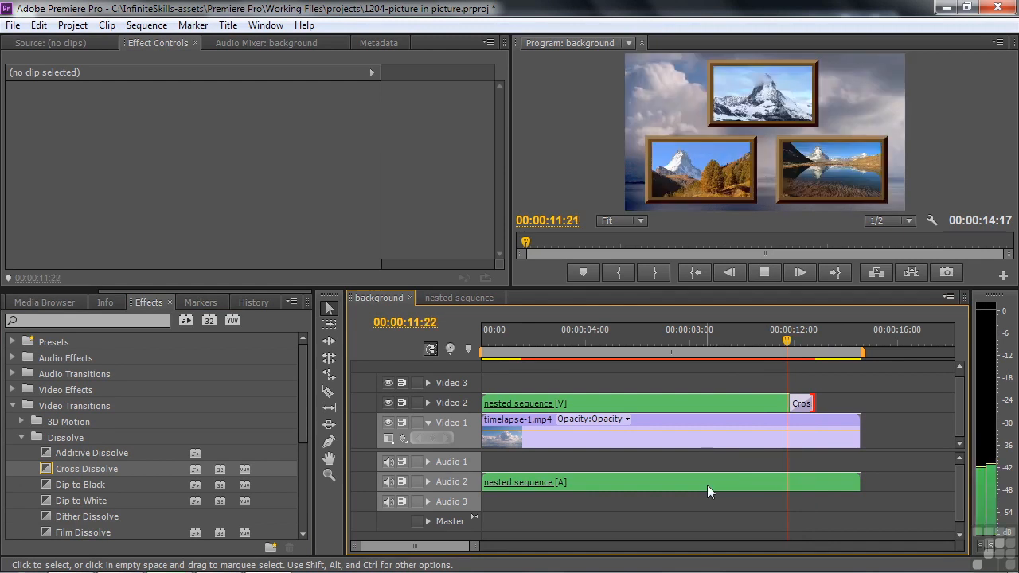
pyautogui.press('space')
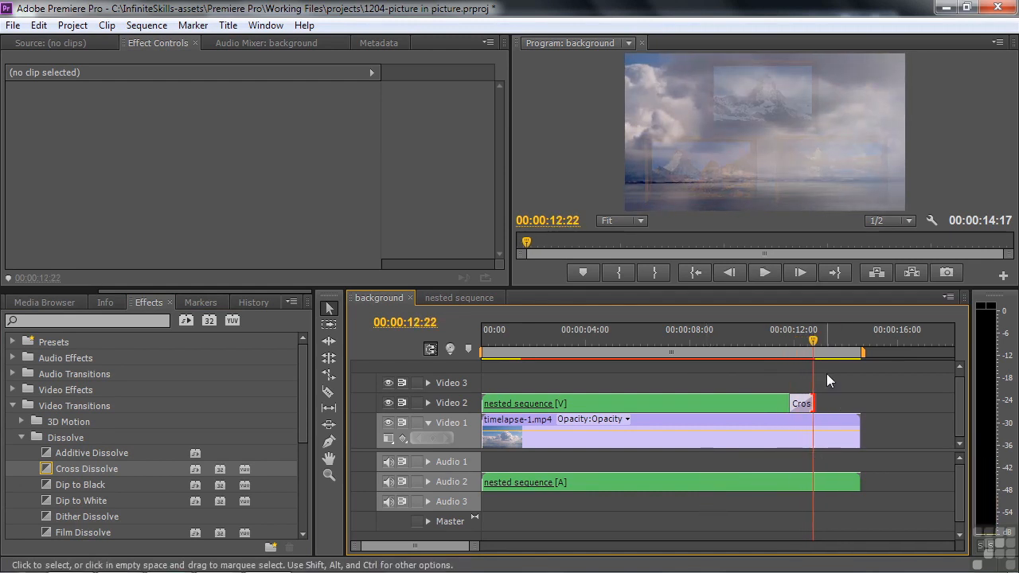
pyautogui.press('space')
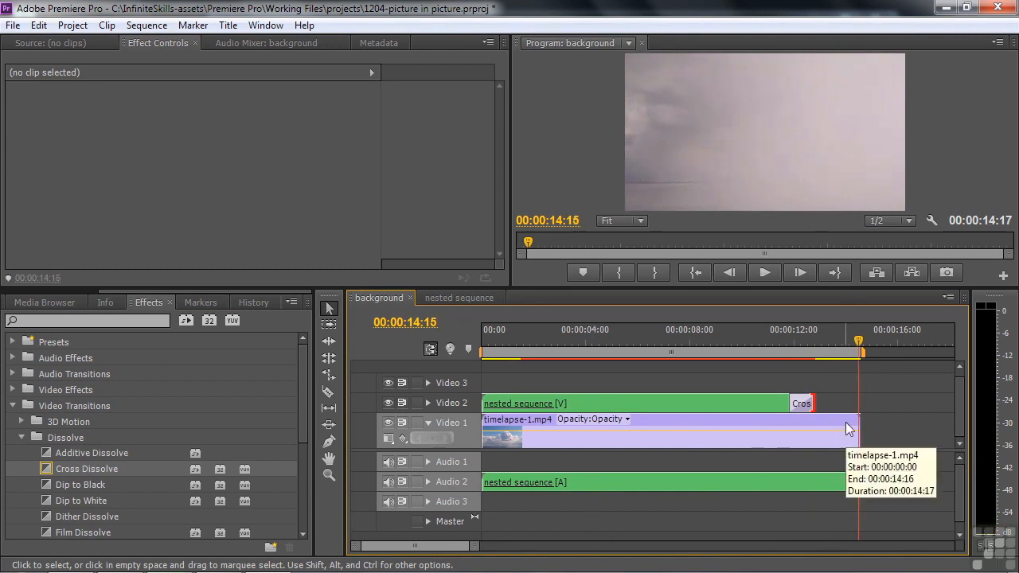
# Apply Cross Dissolve to the end and start of timelapse-1.mp4 on Video 1 and play back the opening
pyautogui.moveTo(54, 468); pyautogui.dragTo(859, 427)
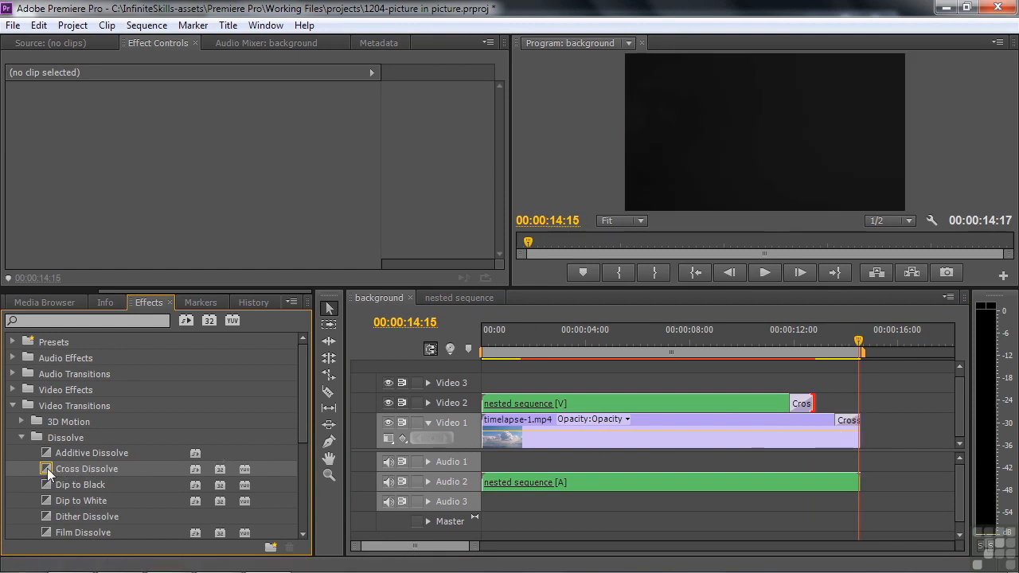
pyautogui.moveTo(47, 468); pyautogui.dragTo(487, 446)
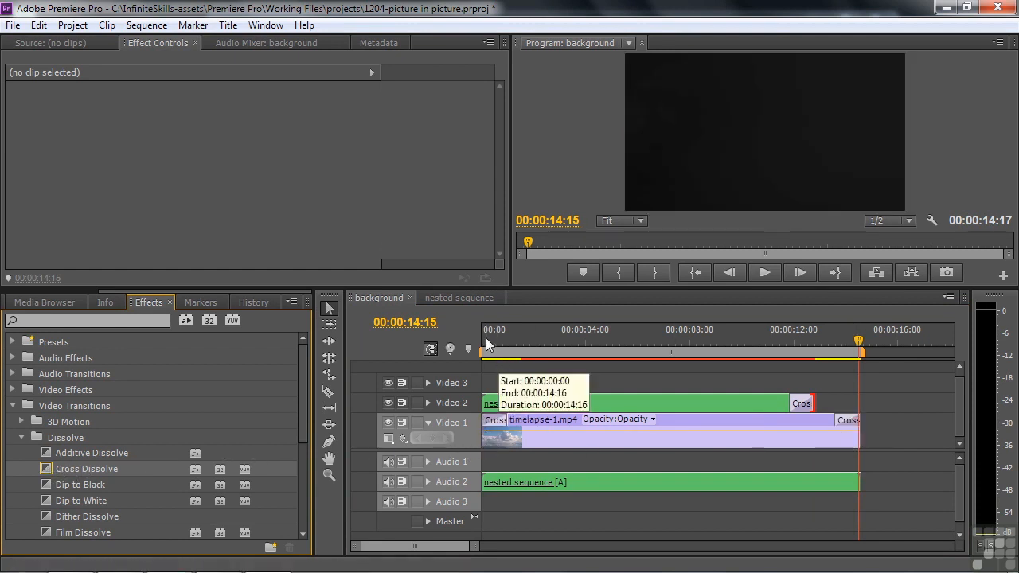
pyautogui.click(487, 344)
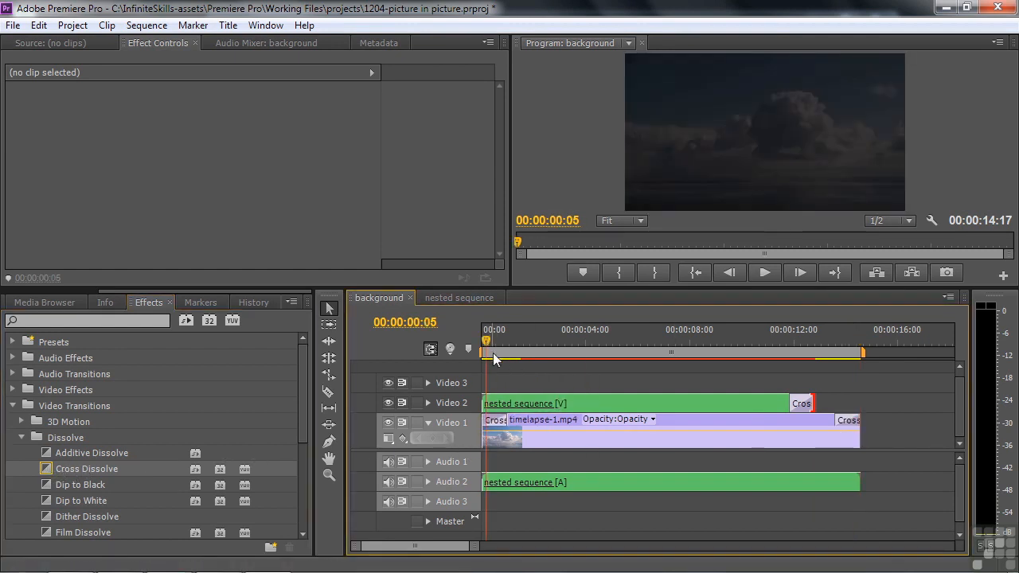
pyautogui.press('space')
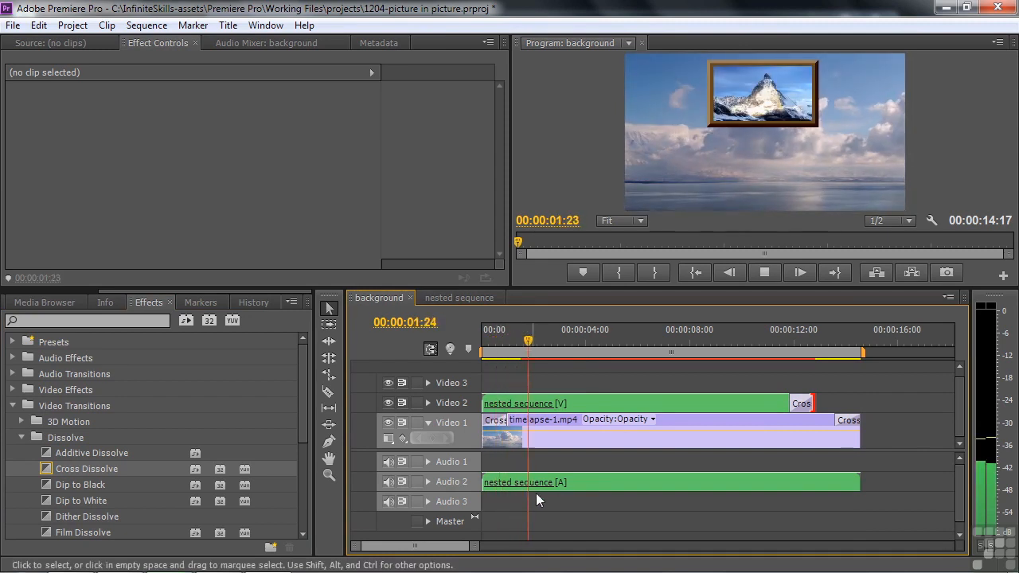
pyautogui.press('space')
# Position the playhead at 00:00:01:16 and apply the Gaussian Blur video effect to timelapse-1.mp4
pyautogui.click(525, 343)
pyautogui.moveTo(526, 345); pyautogui.dragTo(522, 346)
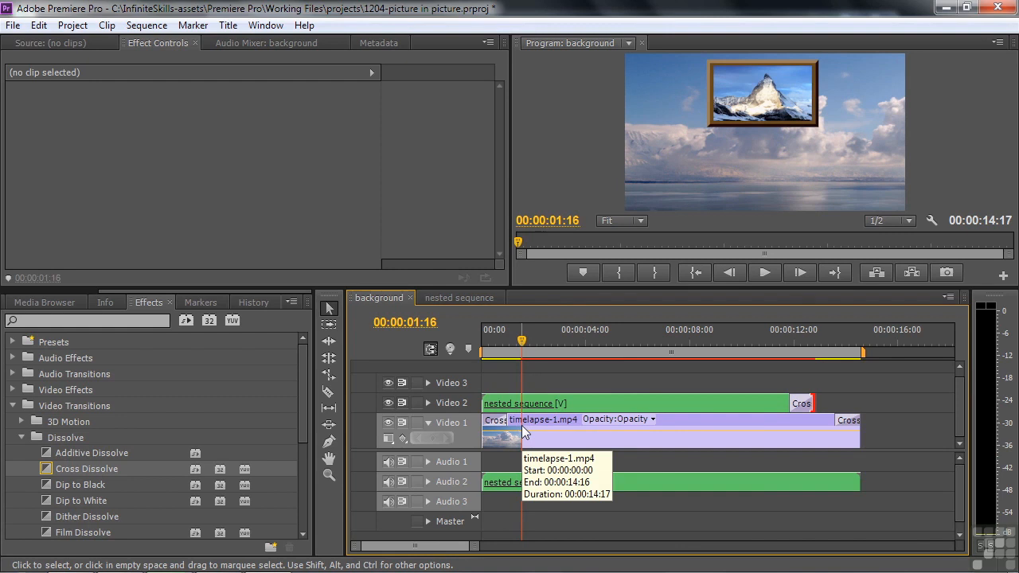
pyautogui.click(13, 406)
pyautogui.click(13, 390)
pyautogui.click(21, 422)
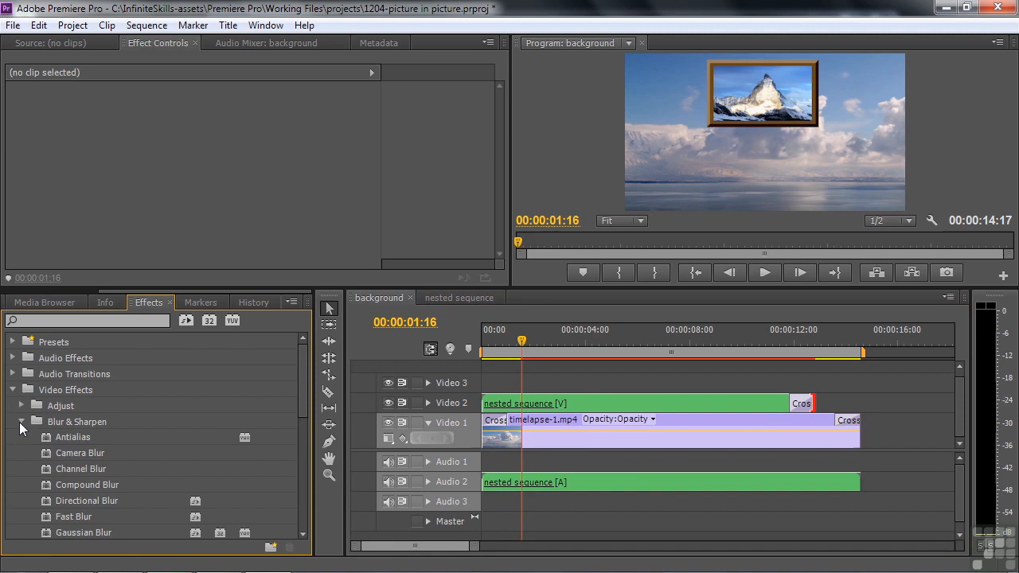
pyautogui.moveTo(303, 419); pyautogui.dragTo(304, 447)
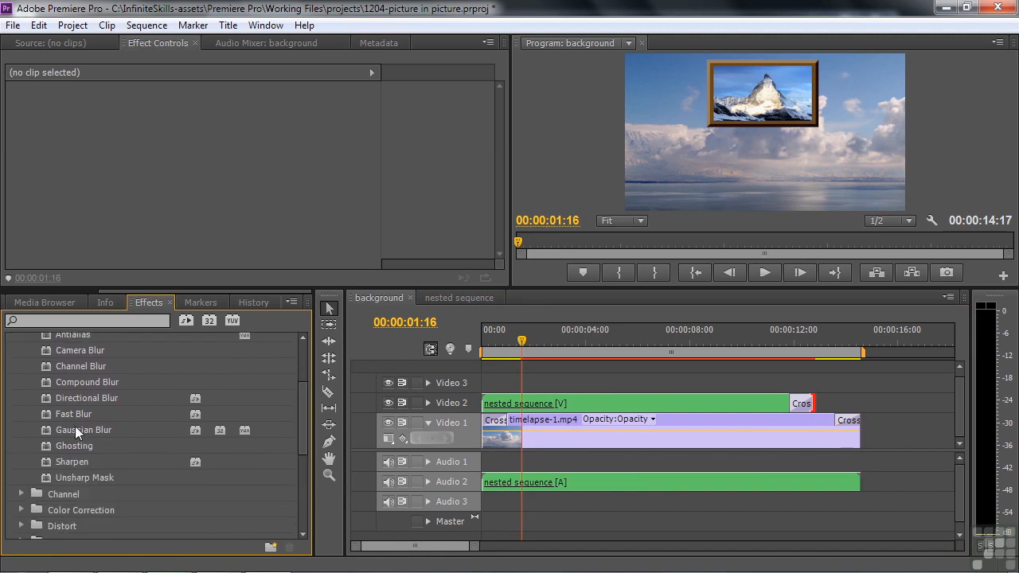
pyautogui.moveTo(50, 428); pyautogui.dragTo(499, 440)
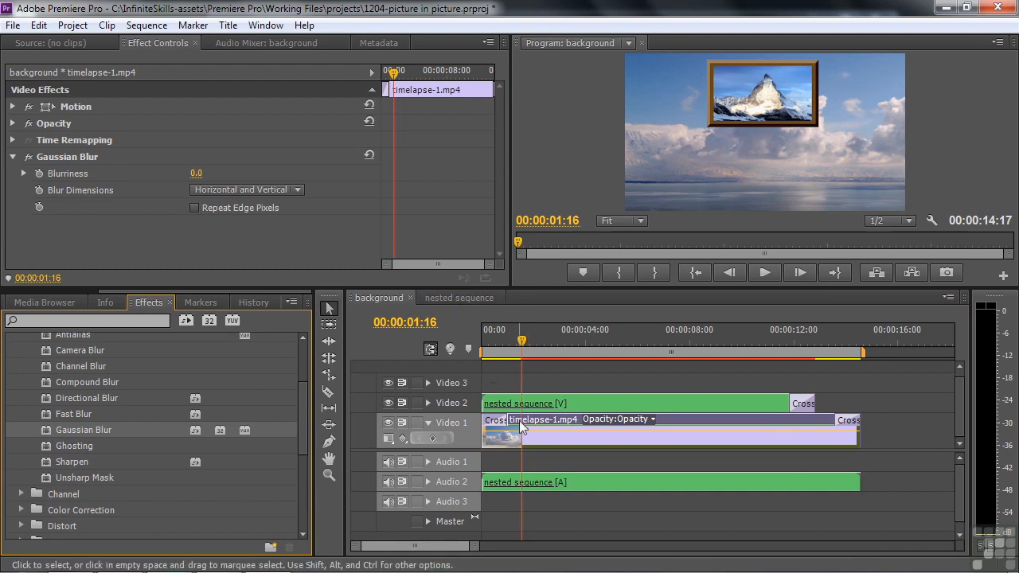
# Keyframe timelapse-1.mp4's Gaussian Blur Blurriness at 61.0 at 00:00:01:16 and enable Repeat Edge Pixels
pyautogui.click(39, 172)
pyautogui.moveTo(196, 173); pyautogui.dragTo(245, 174)
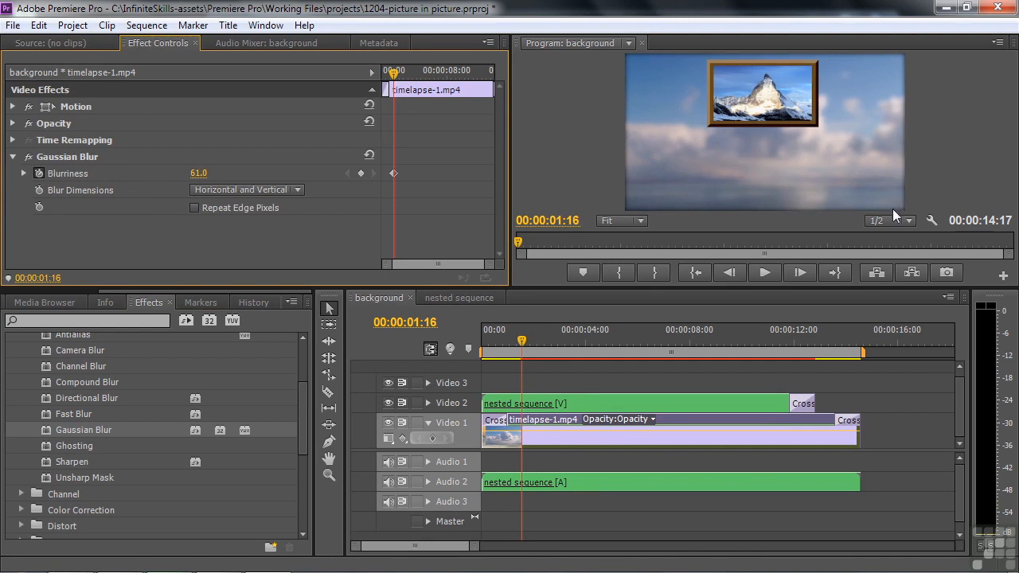
pyautogui.click(193, 208)
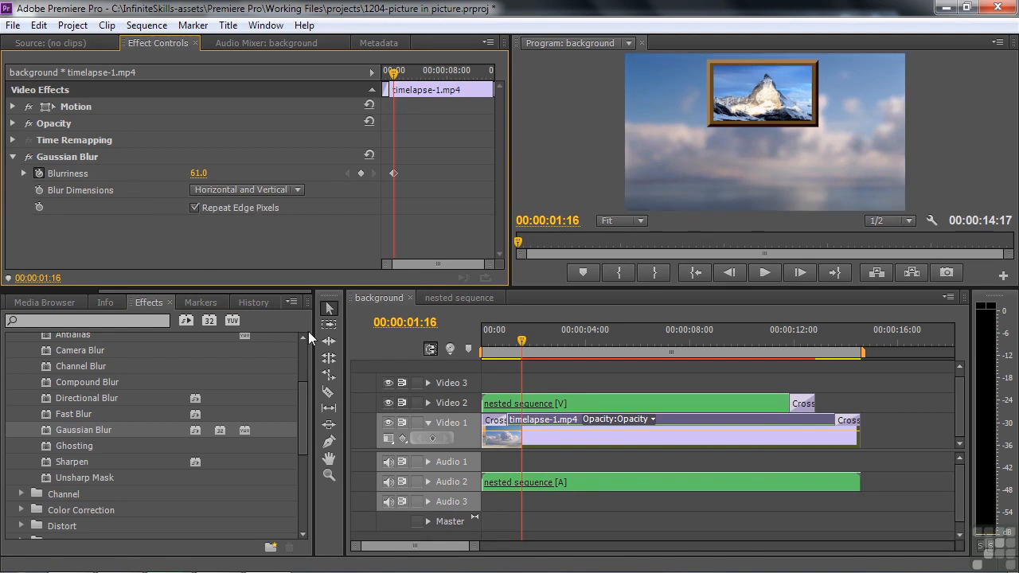
# Add a Blurriness keyframe of 0.0 at 00:00:00:29 and play back the blur's onset
pyautogui.moveTo(522, 348); pyautogui.dragTo(507, 351)
pyautogui.moveTo(199, 179); pyautogui.dragTo(128, 180)
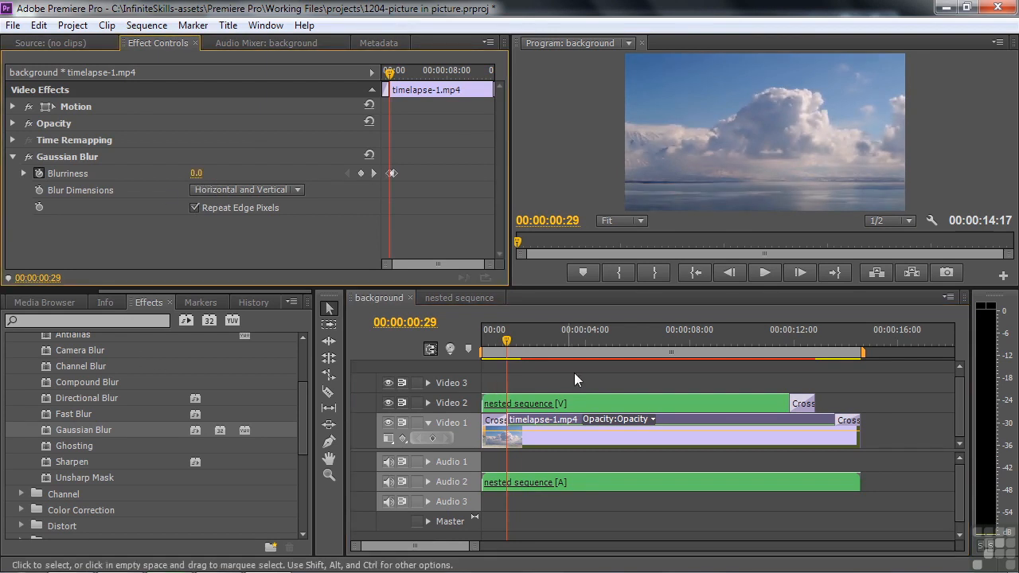
pyautogui.press('space')
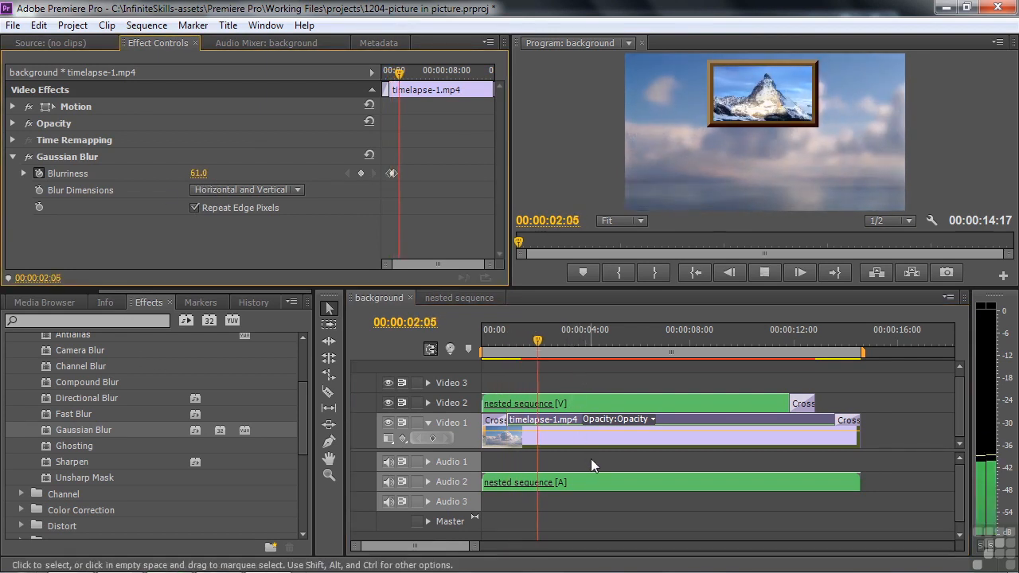
# Add a Blurriness keyframe holding 61.0 at 00:00:11:25 and one of 0 at 00:00:12:24 on timelapse-1.mp4
pyautogui.moveTo(553, 352); pyautogui.dragTo(786, 379)
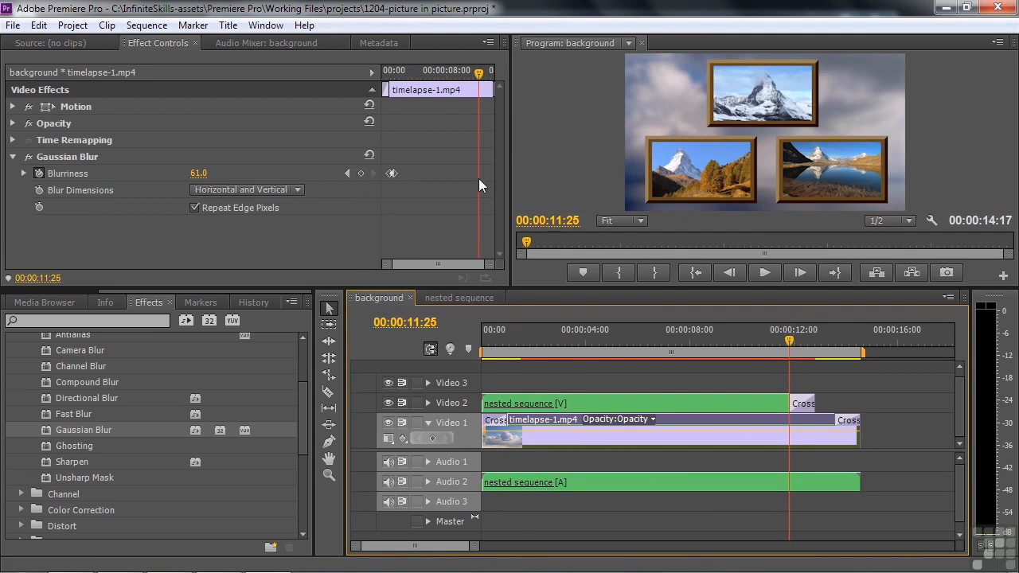
pyautogui.click(360, 173)
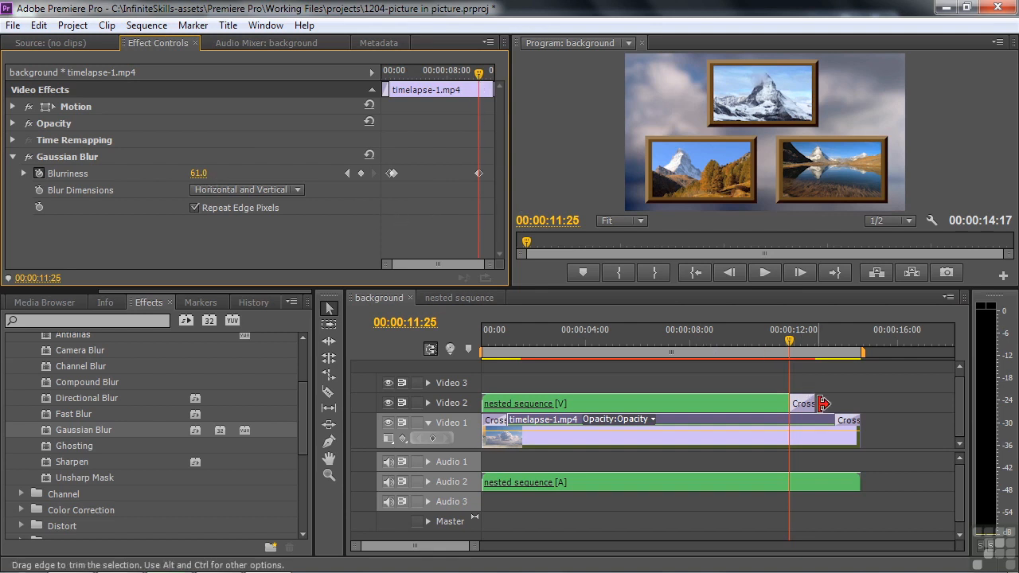
pyautogui.moveTo(787, 335); pyautogui.dragTo(812, 347)
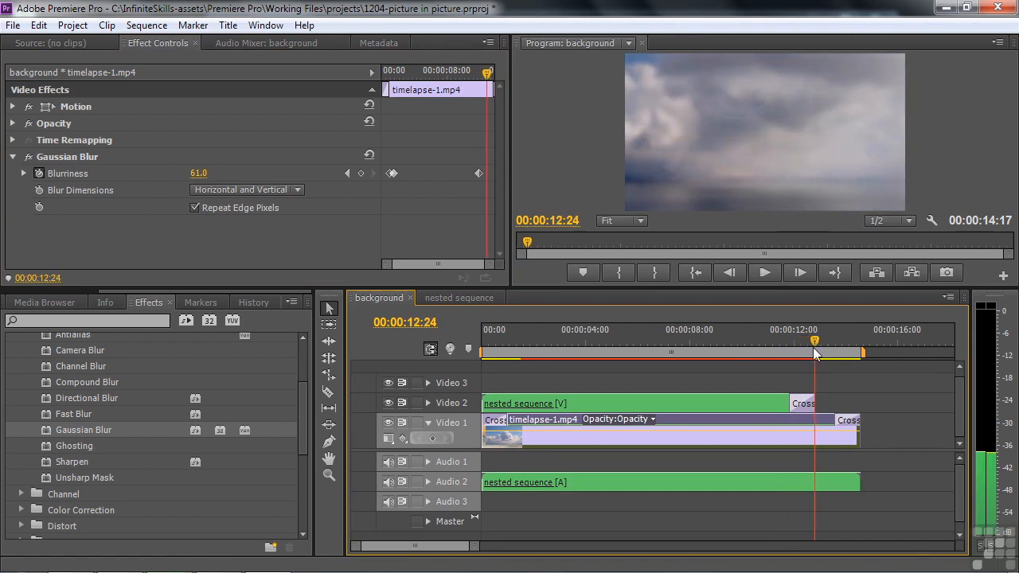
pyautogui.click(198, 174)
pyautogui.write('0')
pyautogui.press('Return')
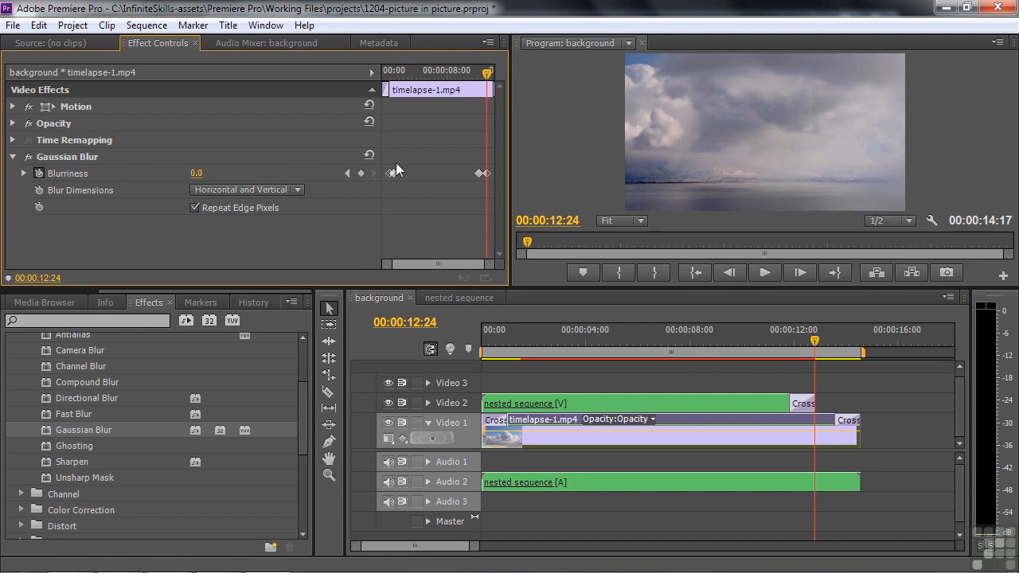
# Play back the beginning and end of the background sequence to check the animated blur and the fades
pyautogui.moveTo(816, 337); pyautogui.dragTo(481, 370)
pyautogui.press('space')
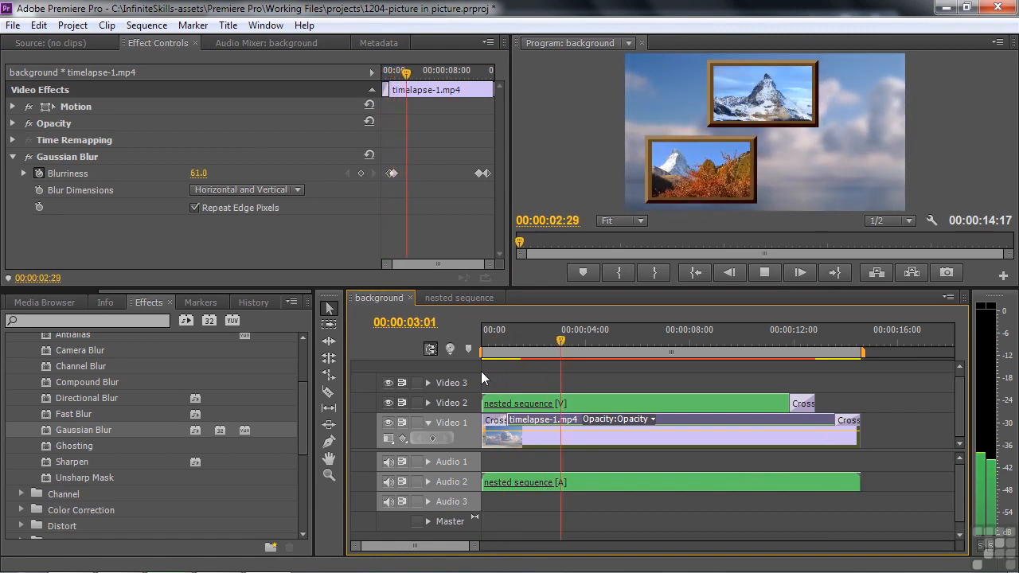
pyautogui.press('space')
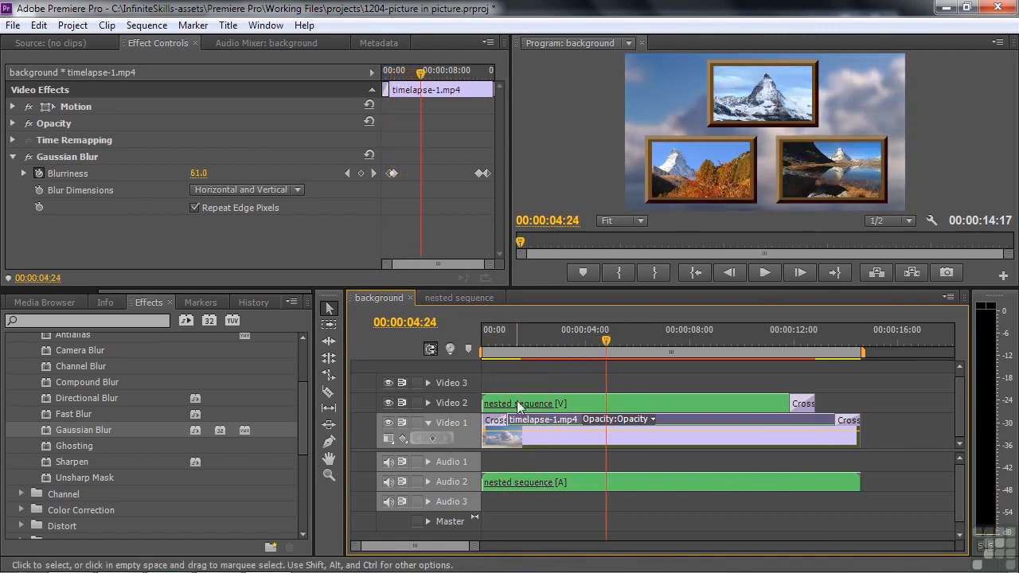
pyautogui.moveTo(609, 347); pyautogui.dragTo(764, 340)
pyautogui.press('space')
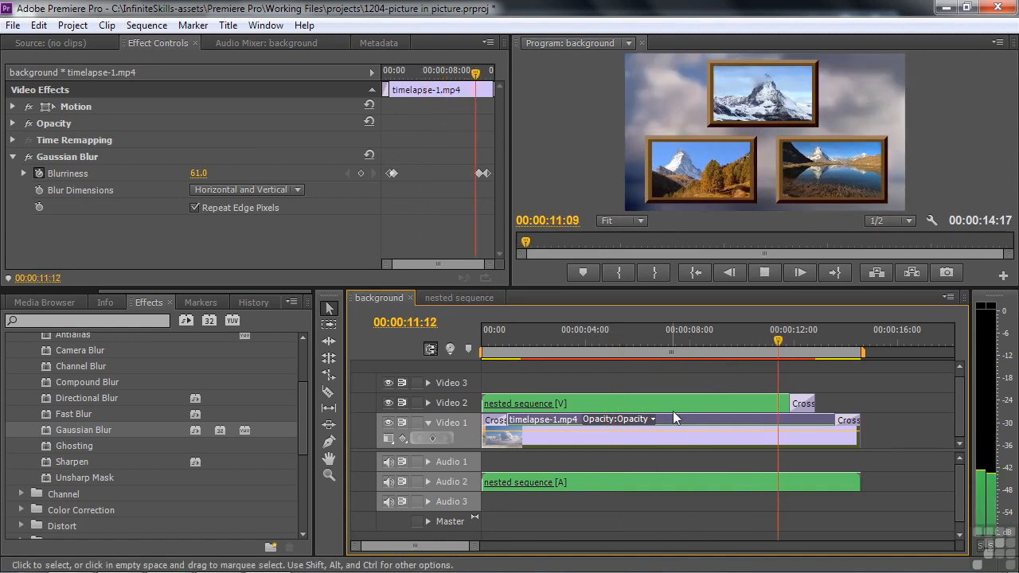
pyautogui.press('space')
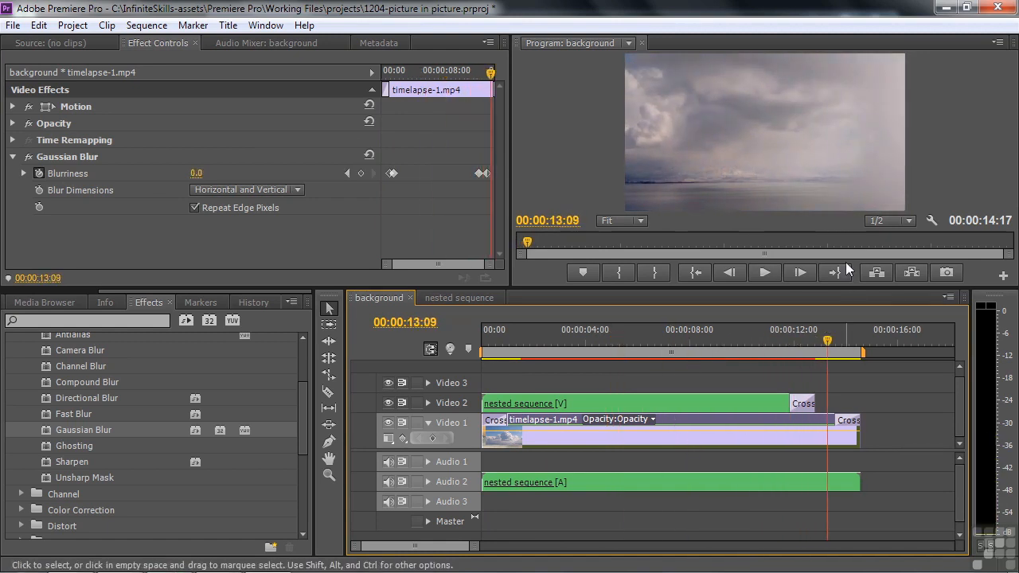
pyautogui.press('space')
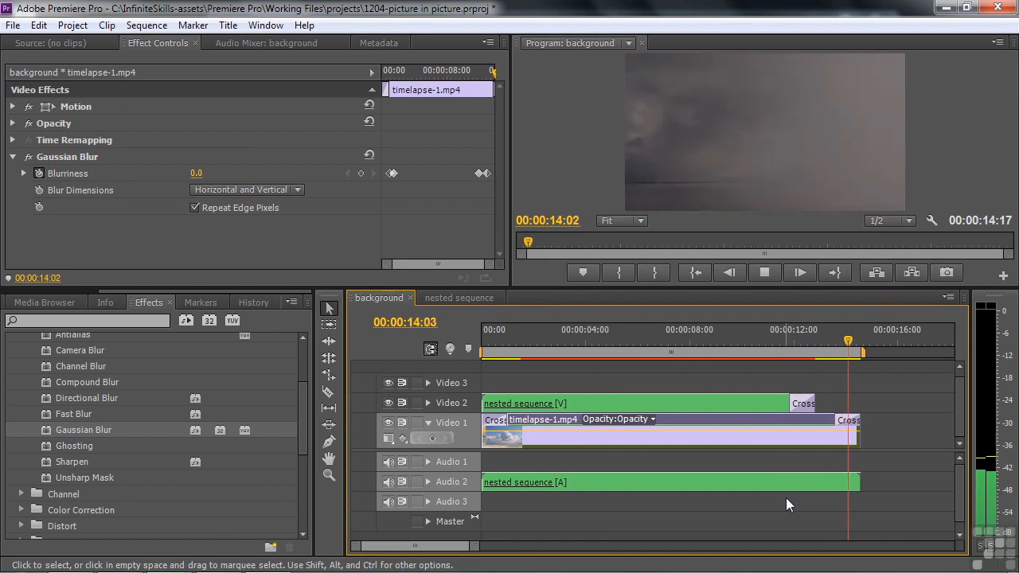
pyautogui.moveTo(863, 350); pyautogui.dragTo(526, 370)
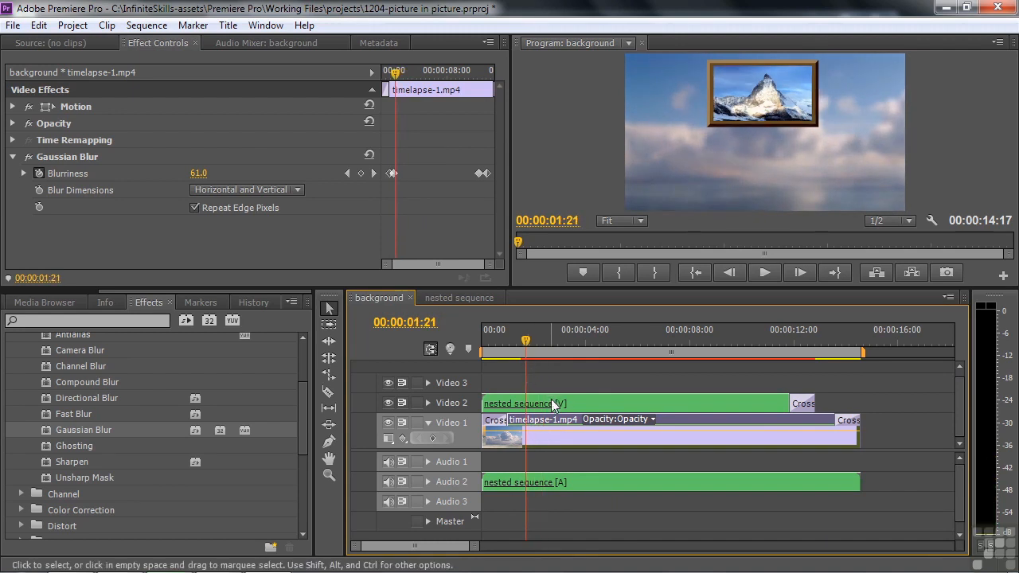
# Select the nested sequence clip on Video 2 and open the nested sequence's timeline
pyautogui.click(552, 401)
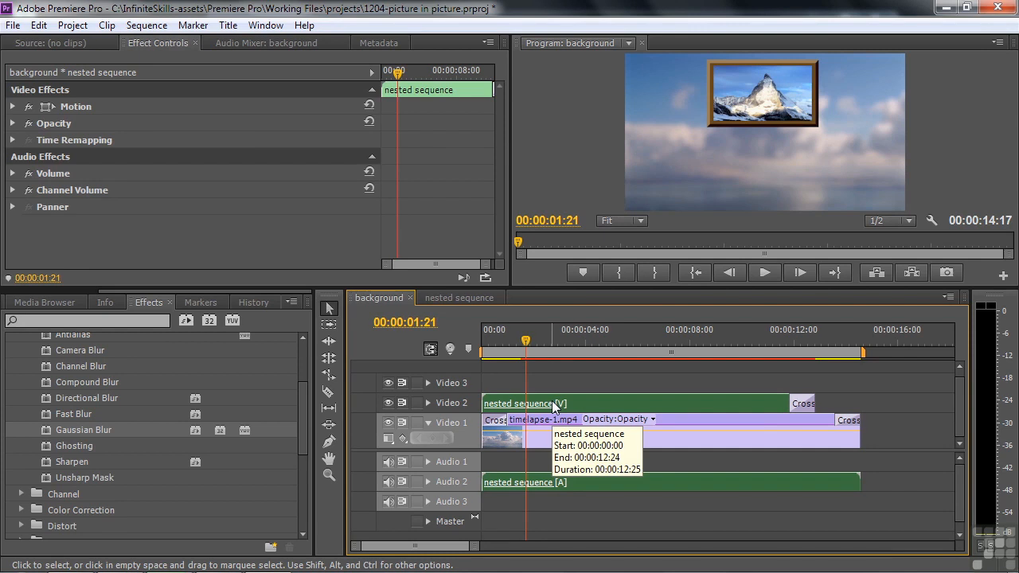
pyautogui.click(481, 292)
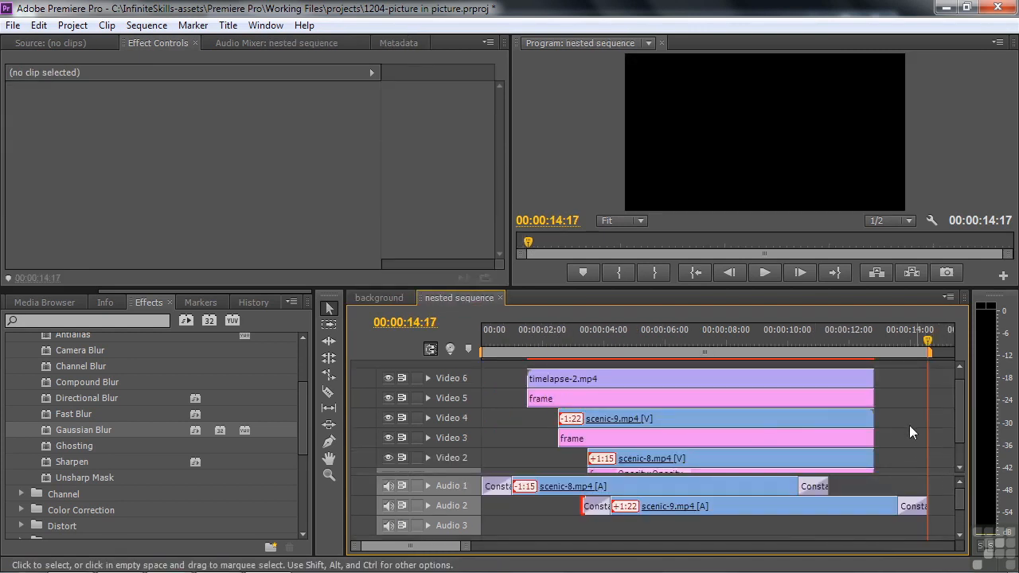
# Move all the video clips in the nested sequence up one track to free Video 1
pyautogui.click(616, 342)
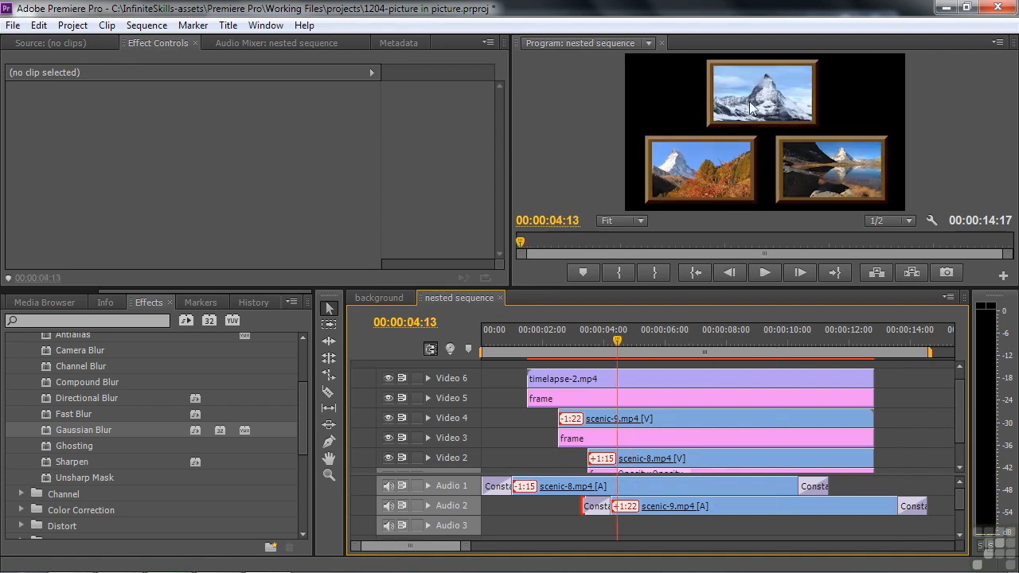
pyautogui.moveTo(959, 433); pyautogui.dragTo(962, 464)
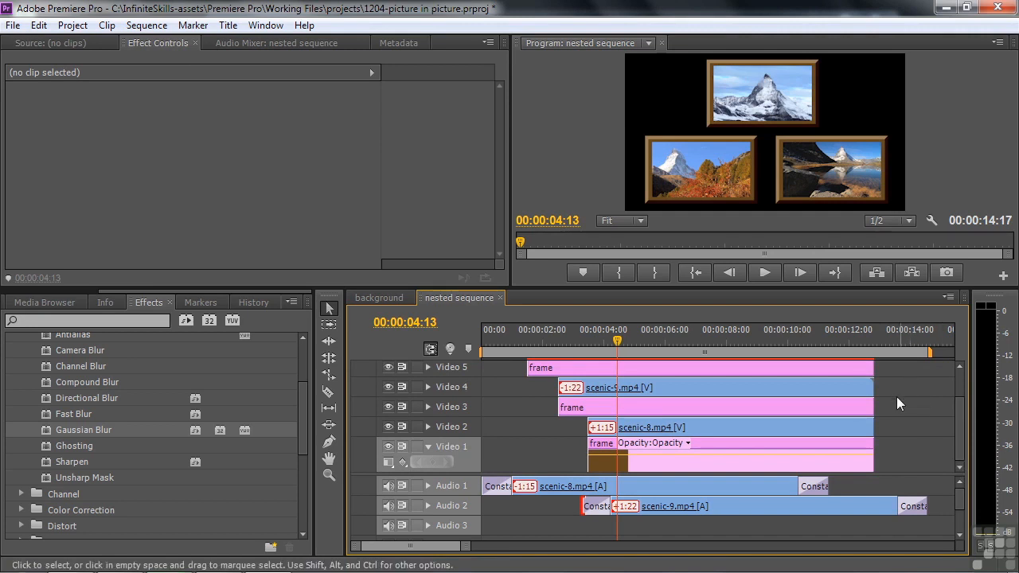
pyautogui.moveTo(959, 484); pyautogui.dragTo(959, 542)
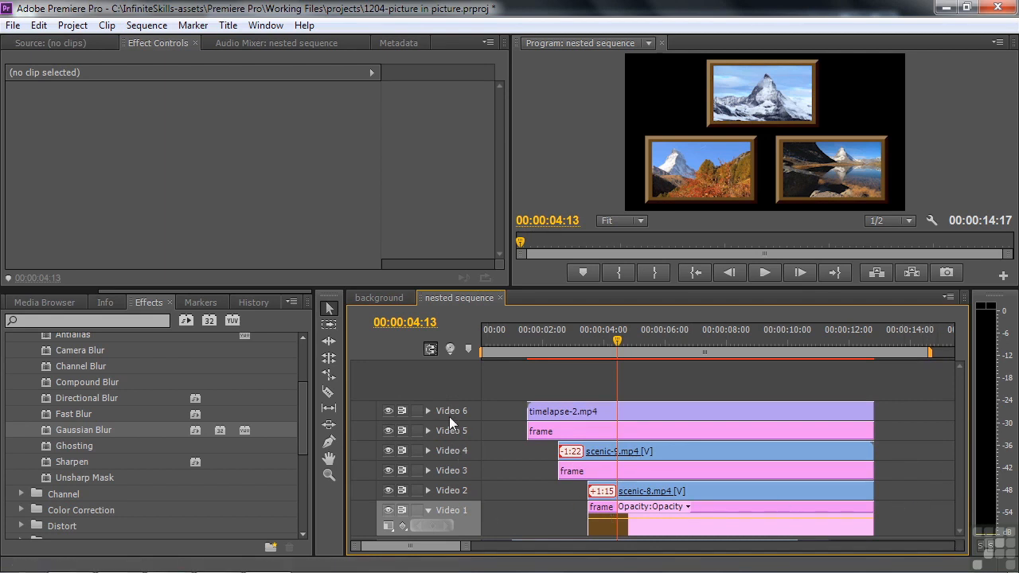
pyautogui.moveTo(892, 516)
pyautogui.mouseDown()
pyautogui.moveTo(848, 396)
pyautogui.moveTo(806, 396)
pyautogui.mouseUp()
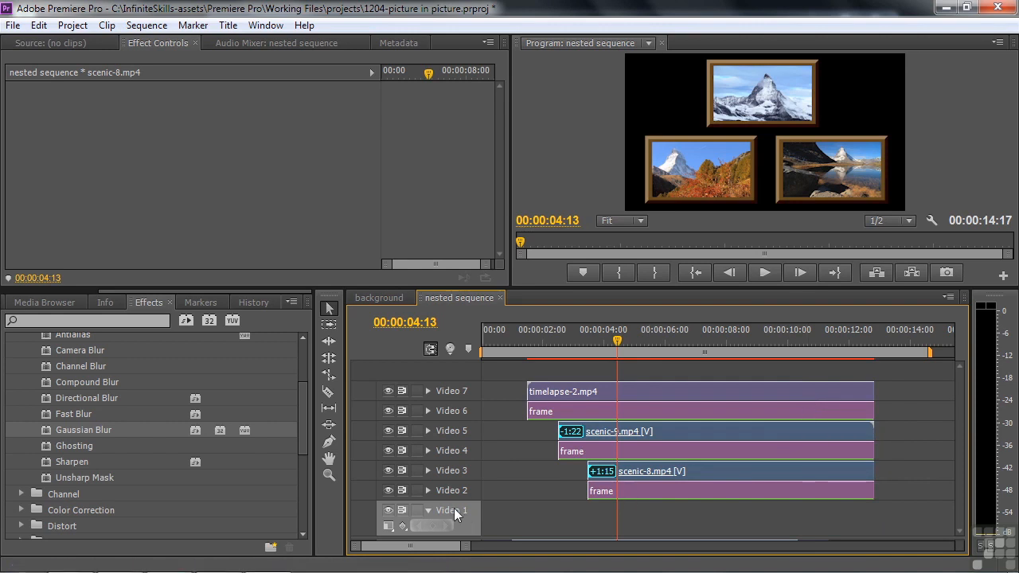
pyautogui.click(544, 495)
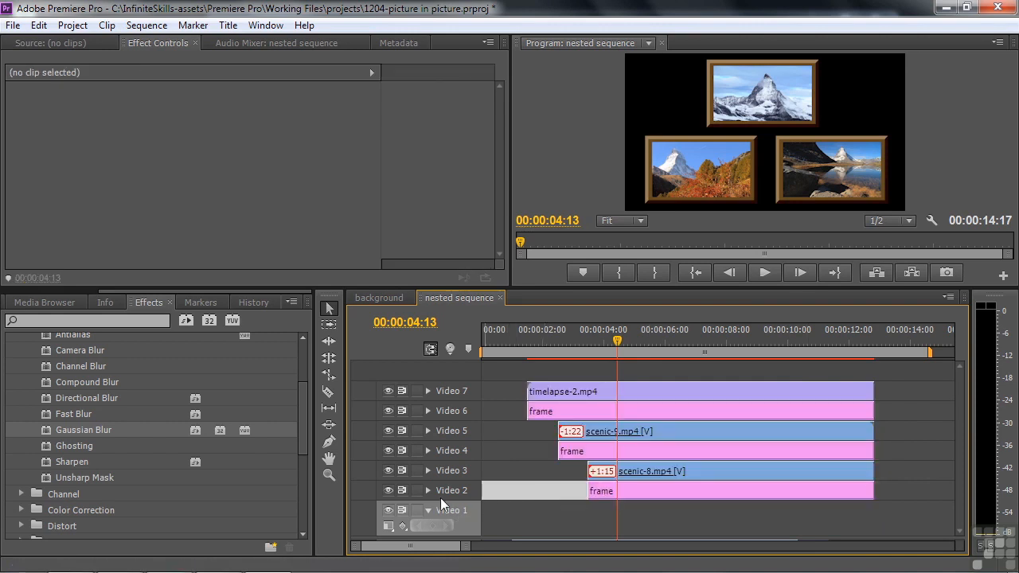
# Place the brown frame matte on Video 1 from the sequence start and extend it beyond the end of the framed clips
pyautogui.moveTo(104, 293); pyautogui.dragTo(23, 291)
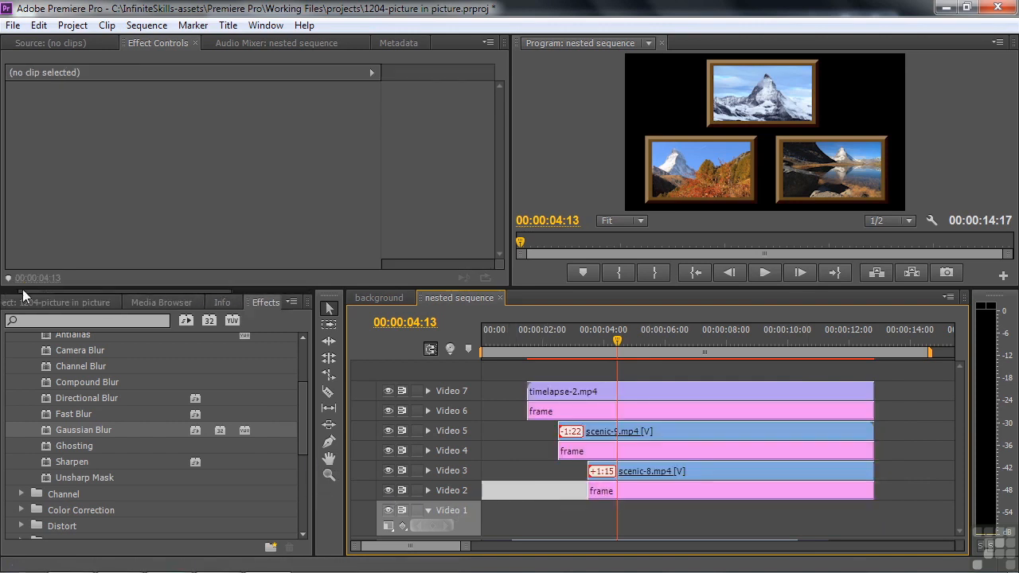
pyautogui.click(34, 301)
pyautogui.moveTo(40, 489); pyautogui.dragTo(488, 517)
pyautogui.moveTo(715, 519); pyautogui.dragTo(922, 518)
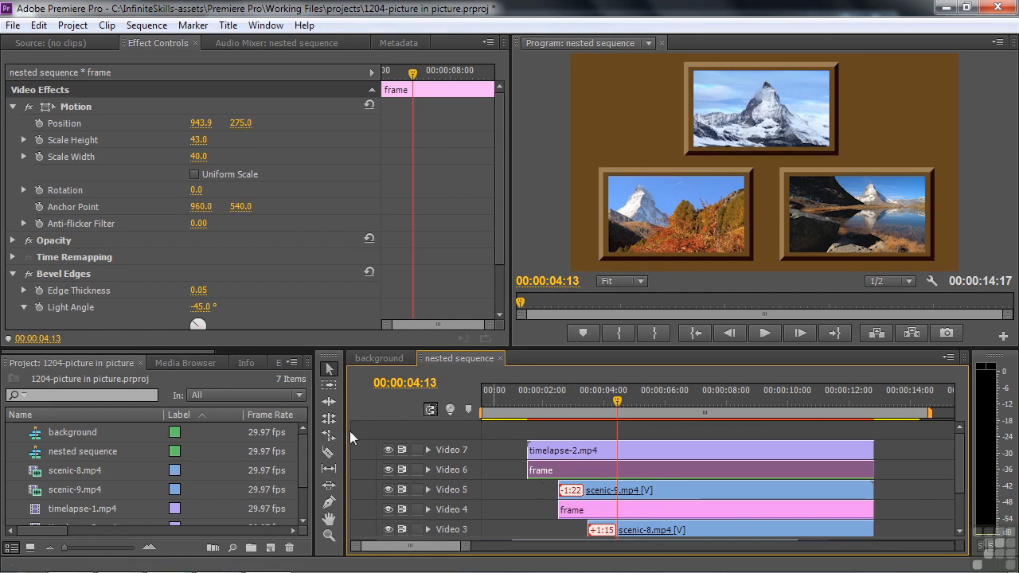
# Find the Drop Shadow effect and apply it to the frame clip on Video 6
pyautogui.moveTo(209, 352); pyautogui.dragTo(294, 350)
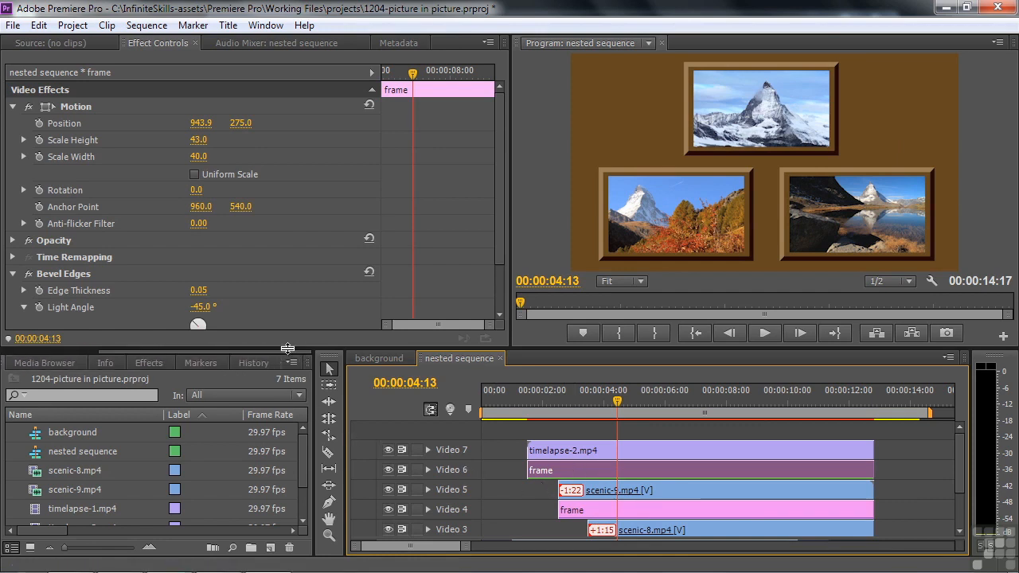
pyautogui.click(146, 364)
pyautogui.click(65, 382)
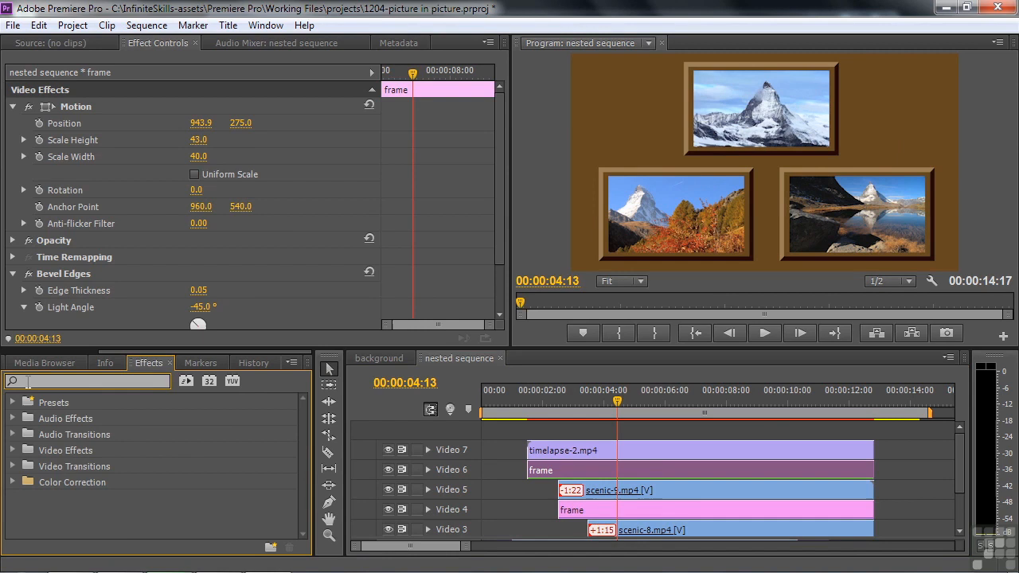
pyautogui.write('drop')
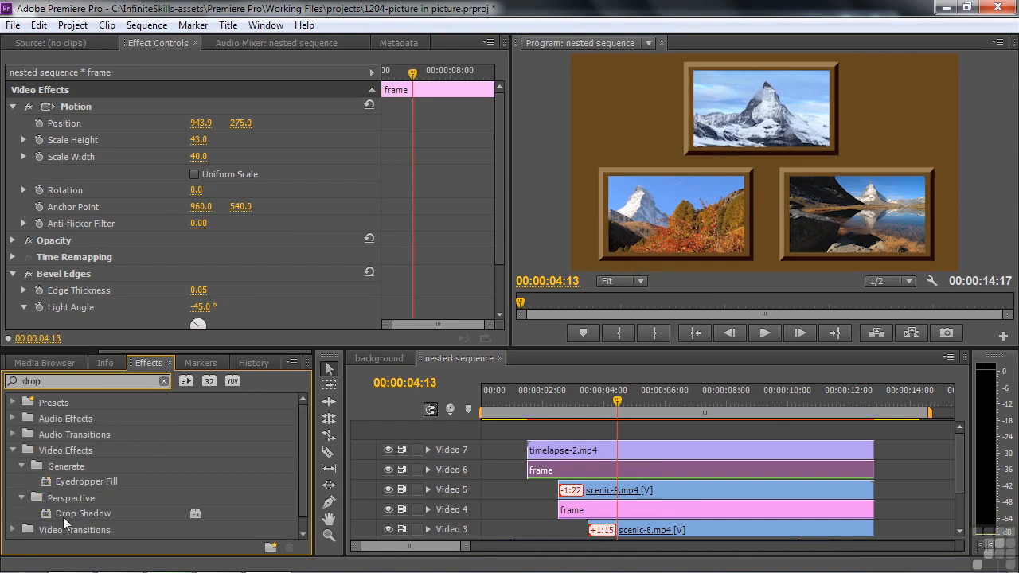
pyautogui.moveTo(53, 513); pyautogui.dragTo(559, 474)
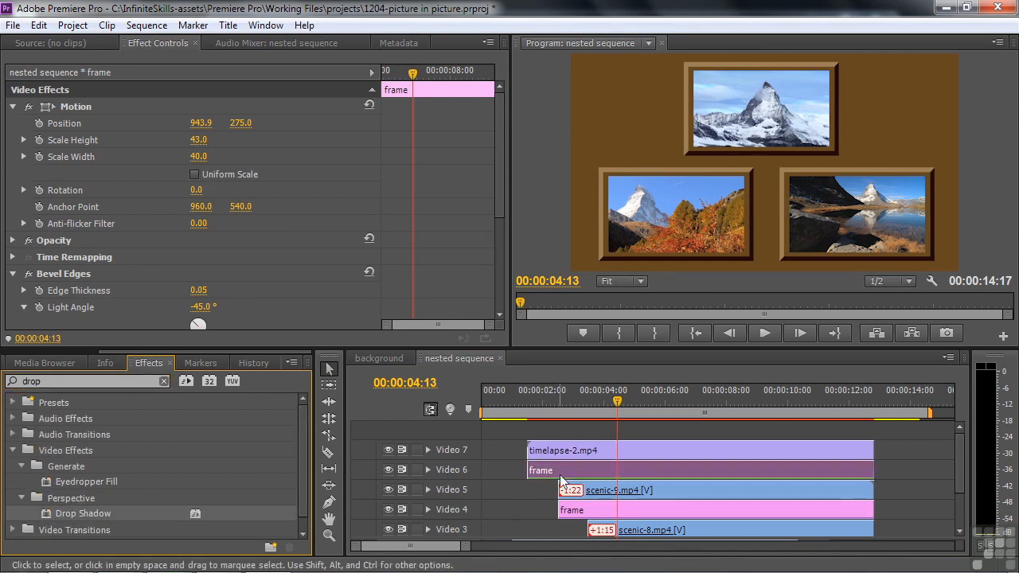
pyautogui.click(599, 467)
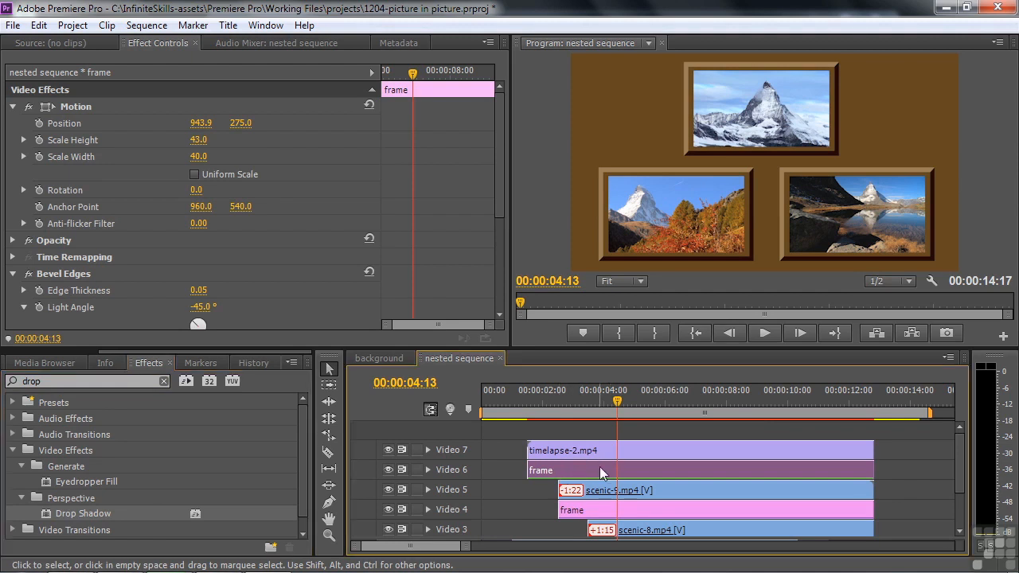
# Set the Video 6 frame's Drop Shadow to distance 125.0, softness 87.0 and opacity 62%
pyautogui.click(13, 273)
pyautogui.moveTo(499, 217); pyautogui.dragTo(252, 284)
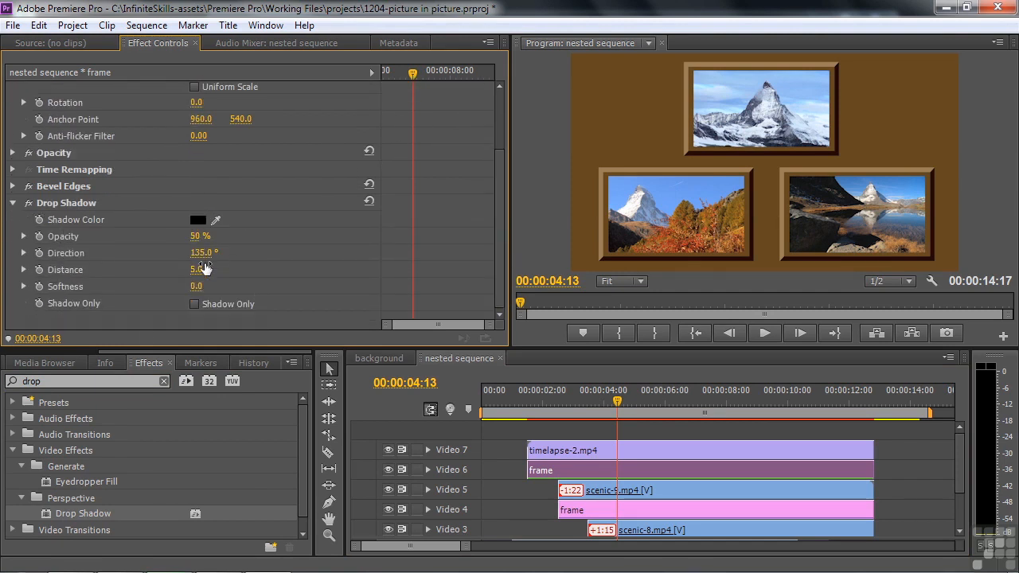
pyautogui.moveTo(195, 273); pyautogui.dragTo(271, 273)
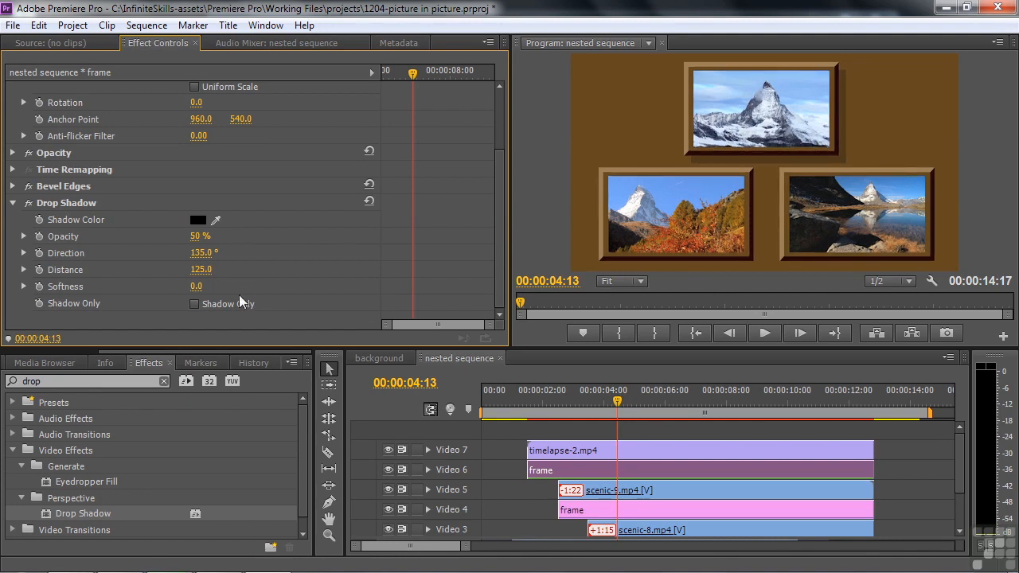
pyautogui.moveTo(196, 286); pyautogui.dragTo(227, 286)
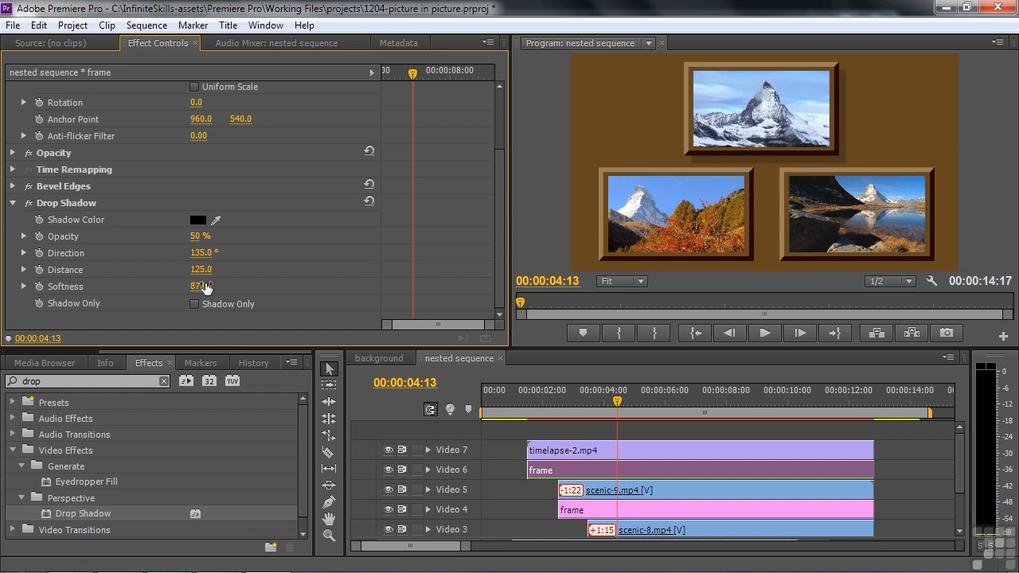
pyautogui.moveTo(196, 236); pyautogui.dragTo(205, 236)
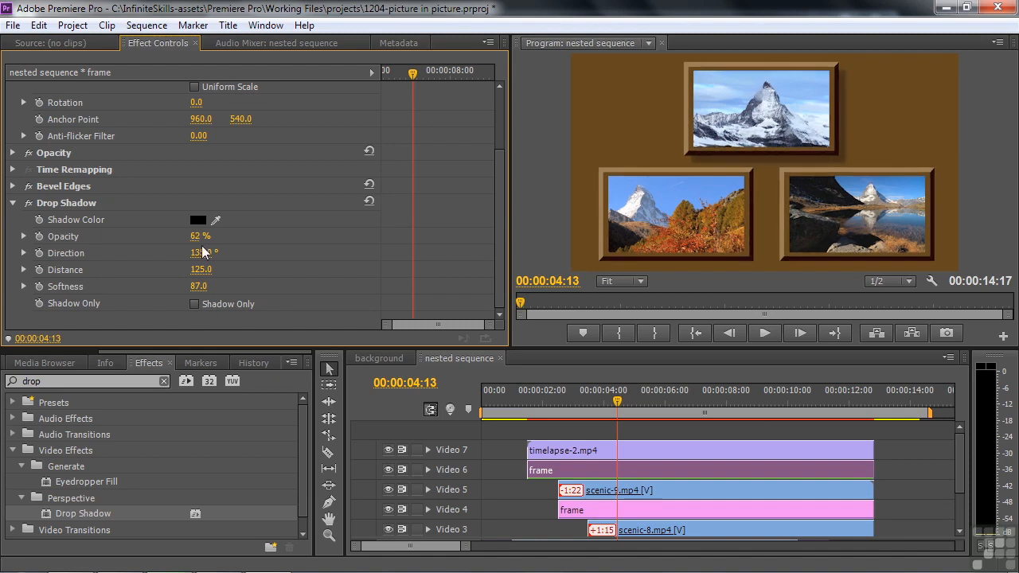
# Copy the Drop Shadow effect from the Video 6 frame and paste it onto the frame clip on Video 4
pyautogui.click(74, 204)
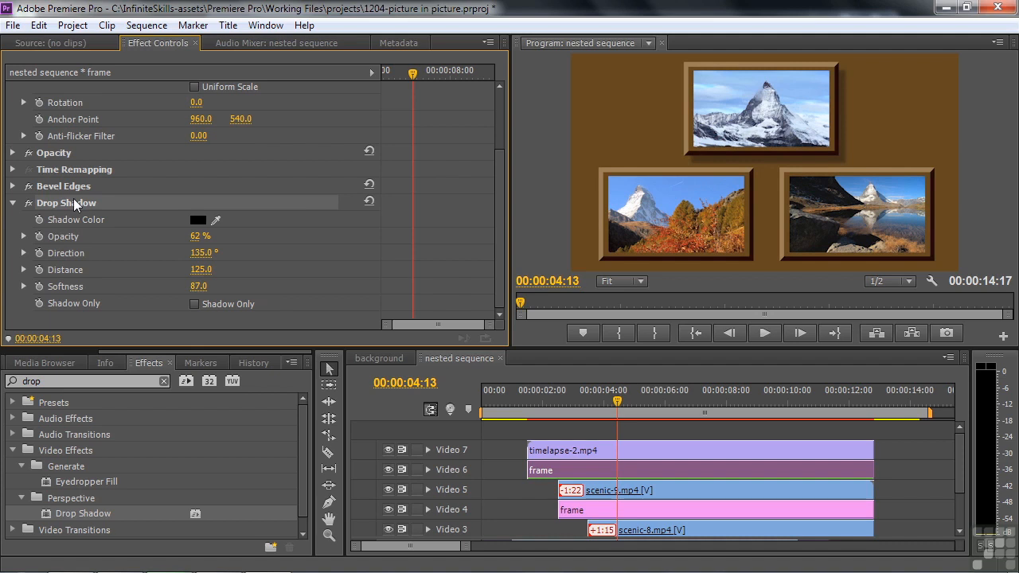
pyautogui.rightClick(74, 204)
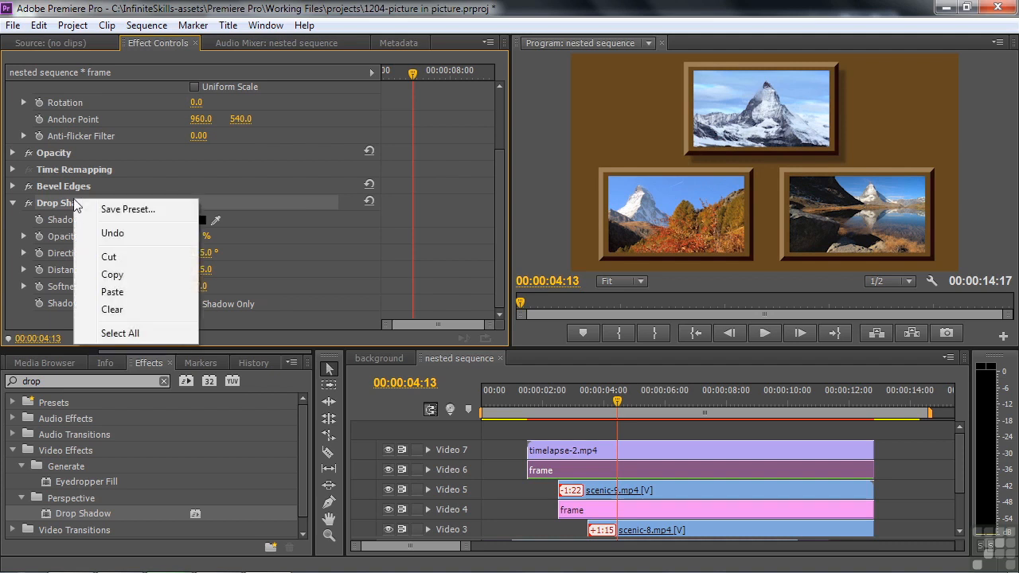
pyautogui.click(114, 275)
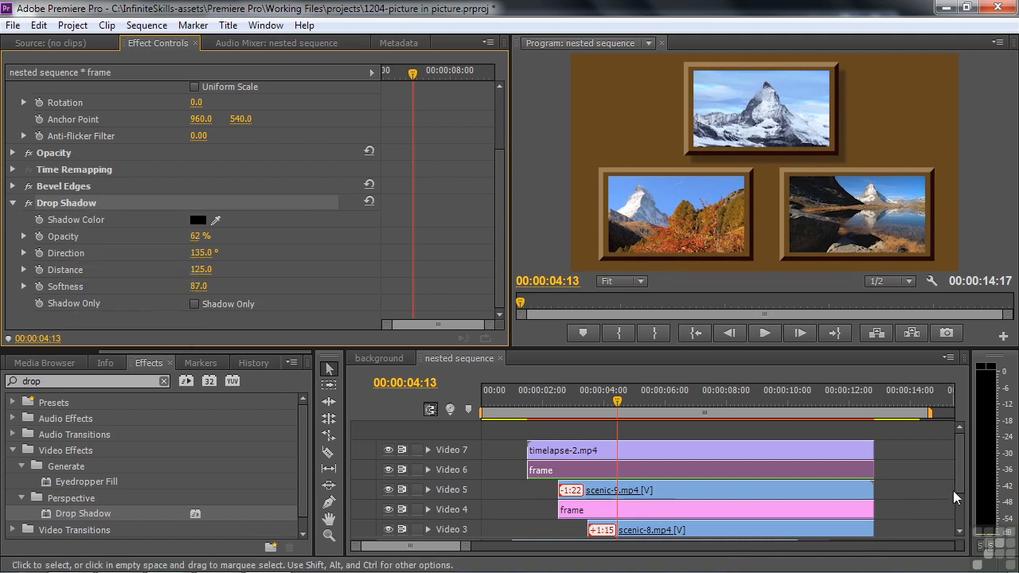
pyautogui.moveTo(956, 475); pyautogui.dragTo(946, 503)
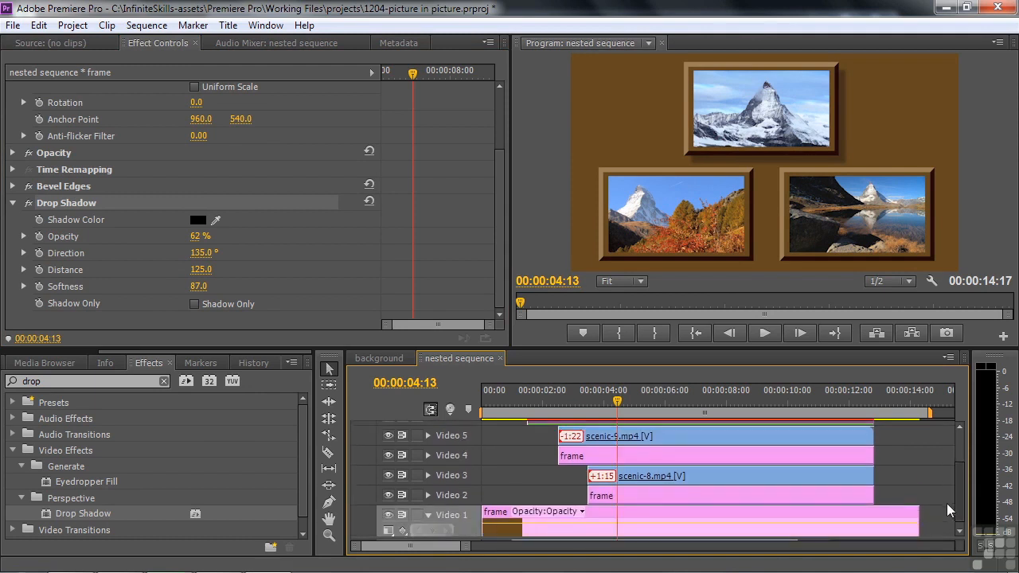
pyautogui.click(614, 452)
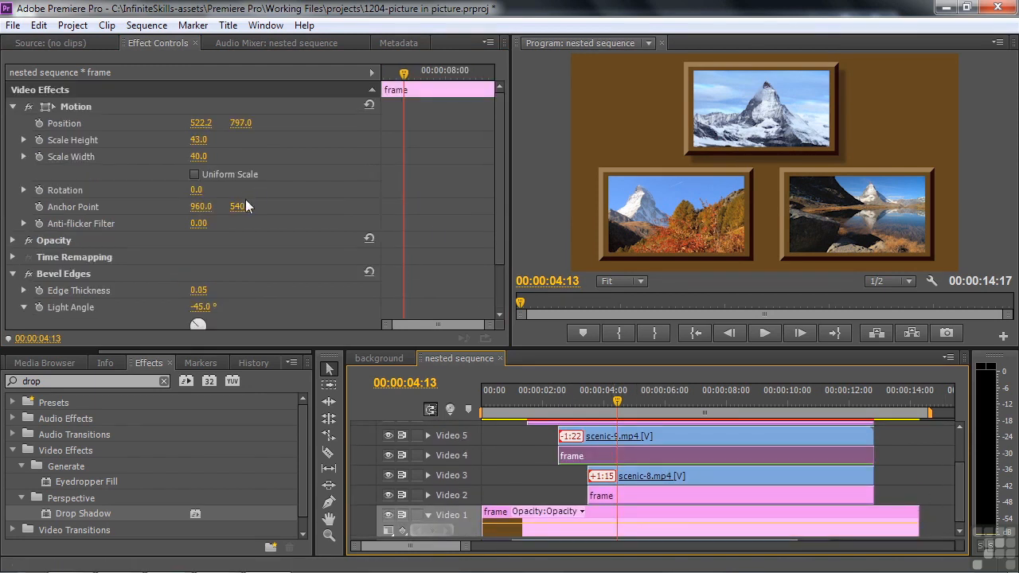
pyautogui.rightClick(323, 293)
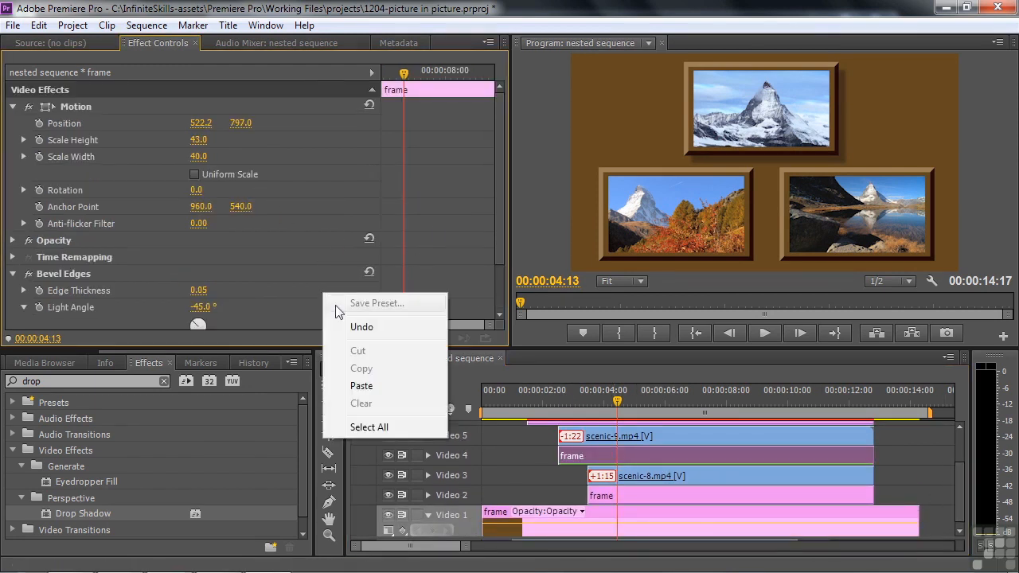
pyautogui.click(364, 386)
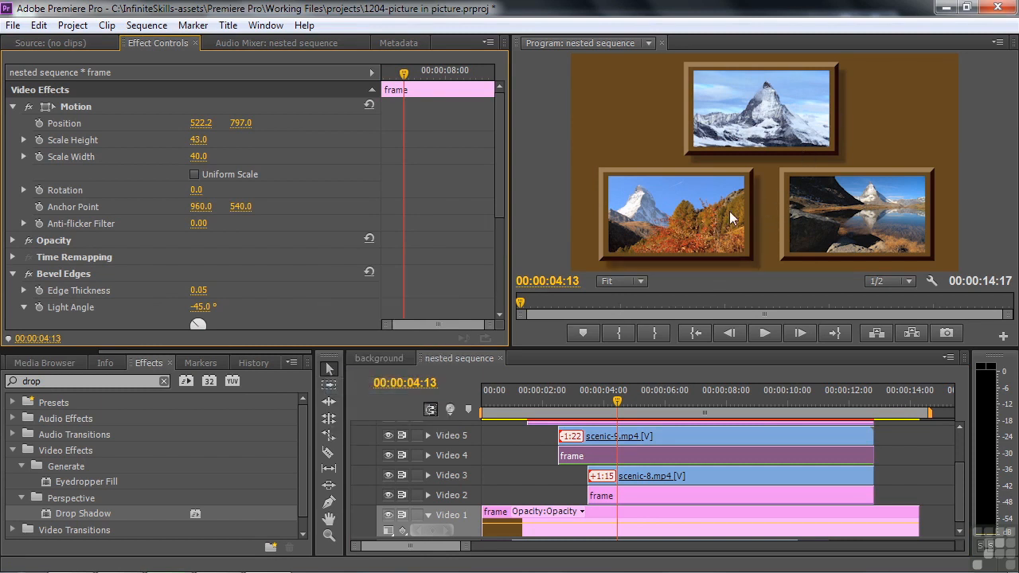
# Paste the copied Drop Shadow effect onto the frame clip on Video 2
pyautogui.moveTo(958, 479); pyautogui.dragTo(955, 513)
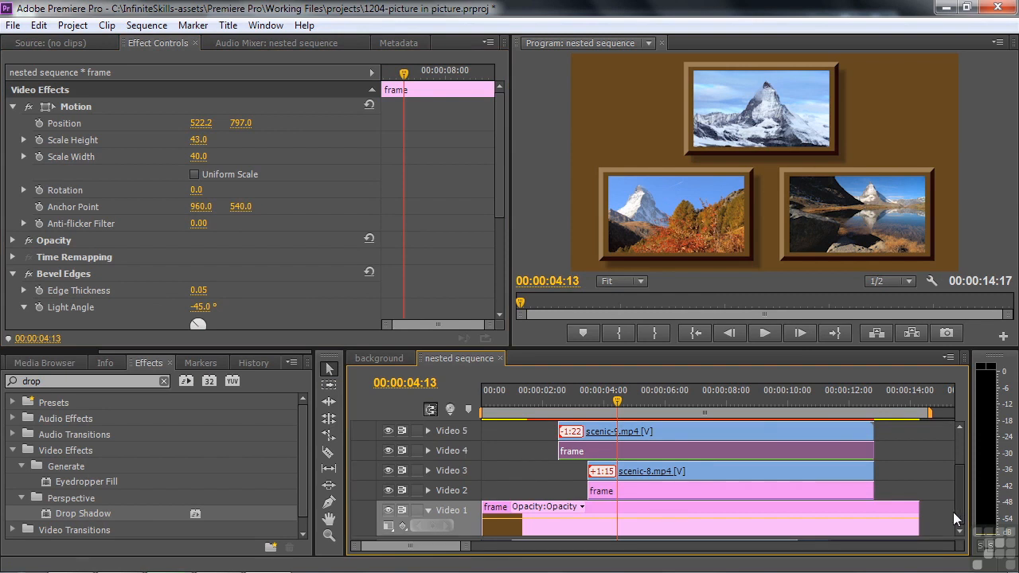
pyautogui.click(653, 493)
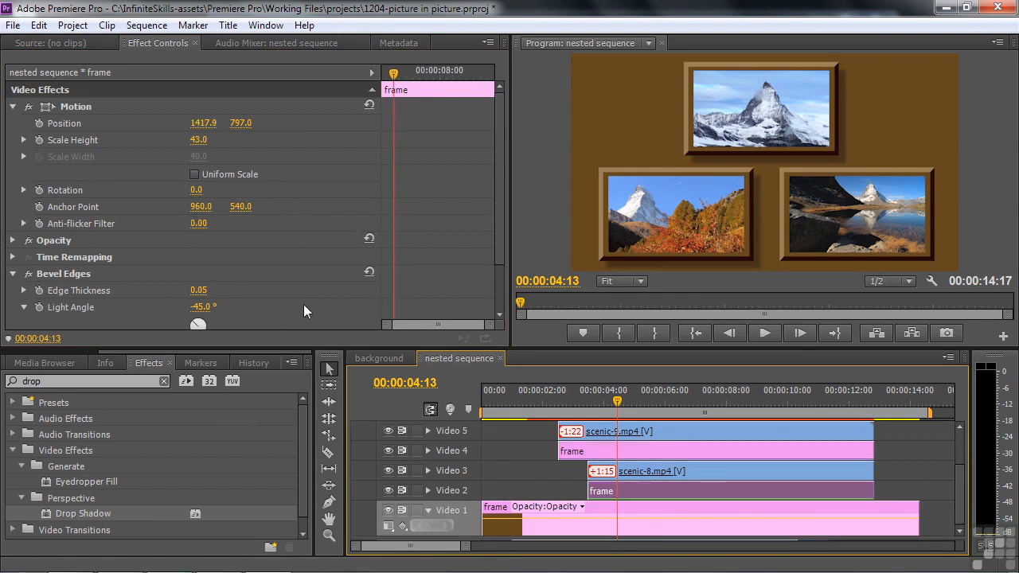
pyautogui.rightClick(294, 275)
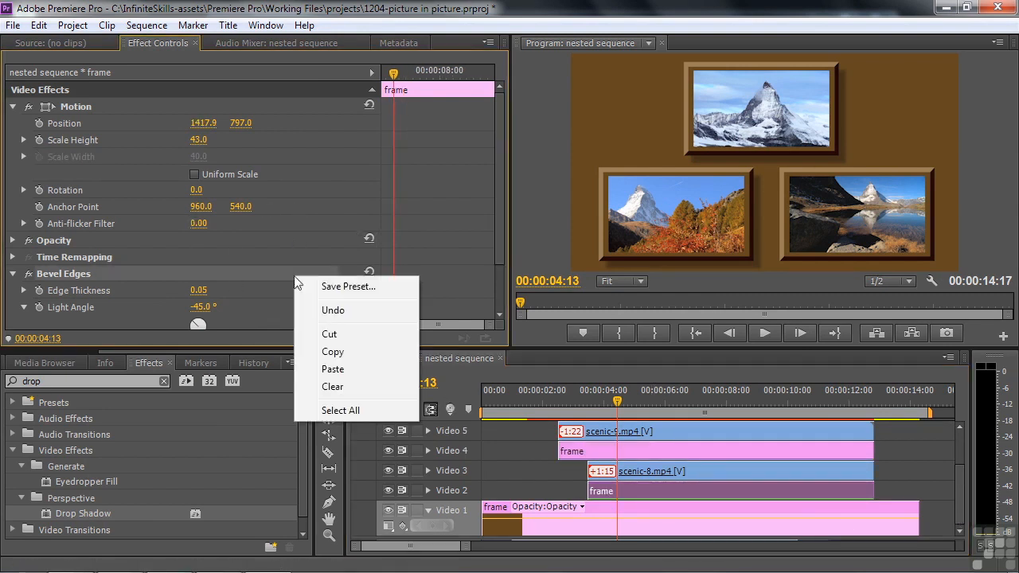
pyautogui.click(342, 368)
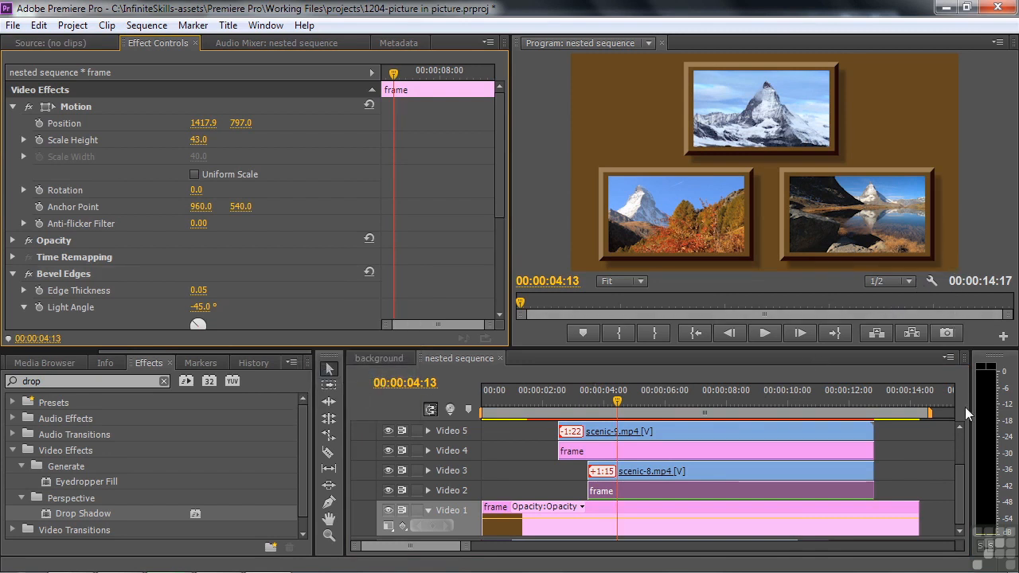
# Delete the full-screen frame matte clip from Video 1
pyautogui.click(957, 472)
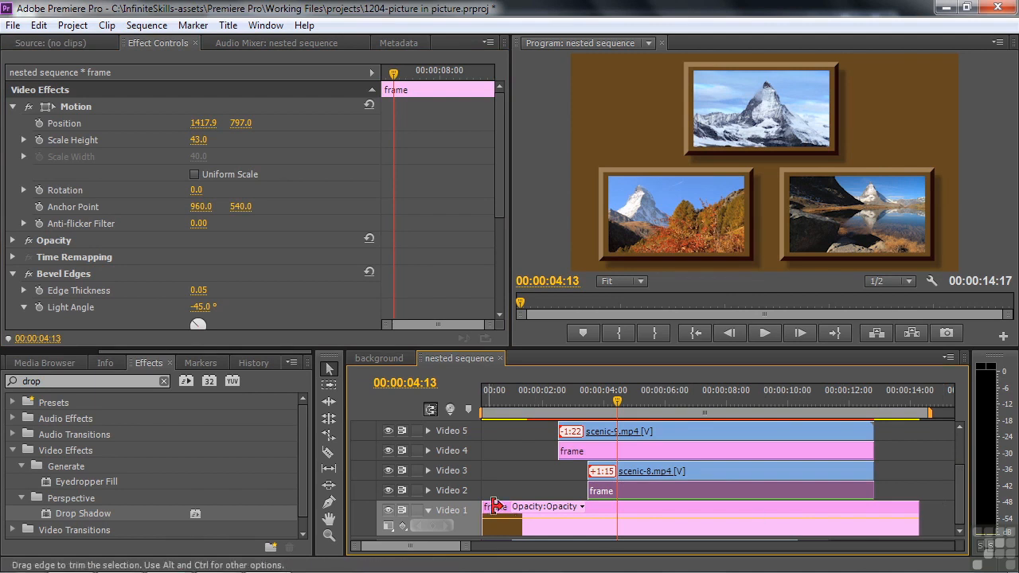
pyautogui.click(609, 504)
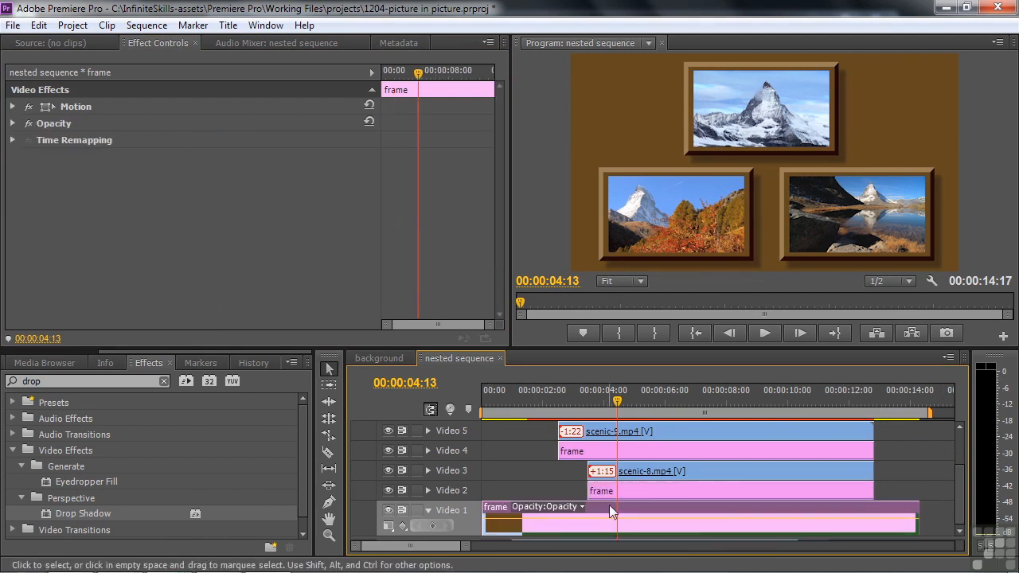
pyautogui.press('Delete')
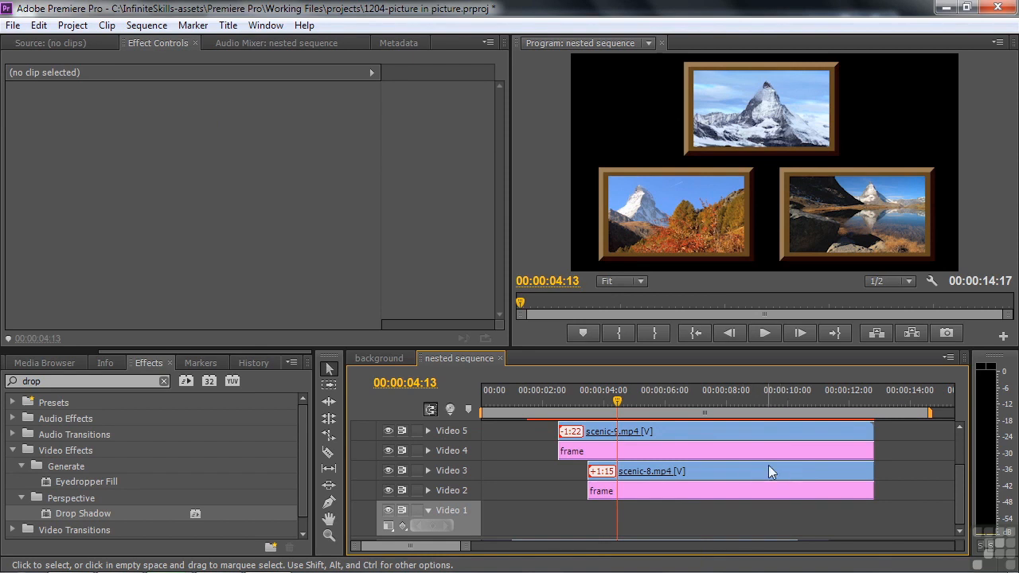
# Return to the background sequence and play back its ending from about 11 seconds to check the framed clips' shadows
pyautogui.click(390, 359)
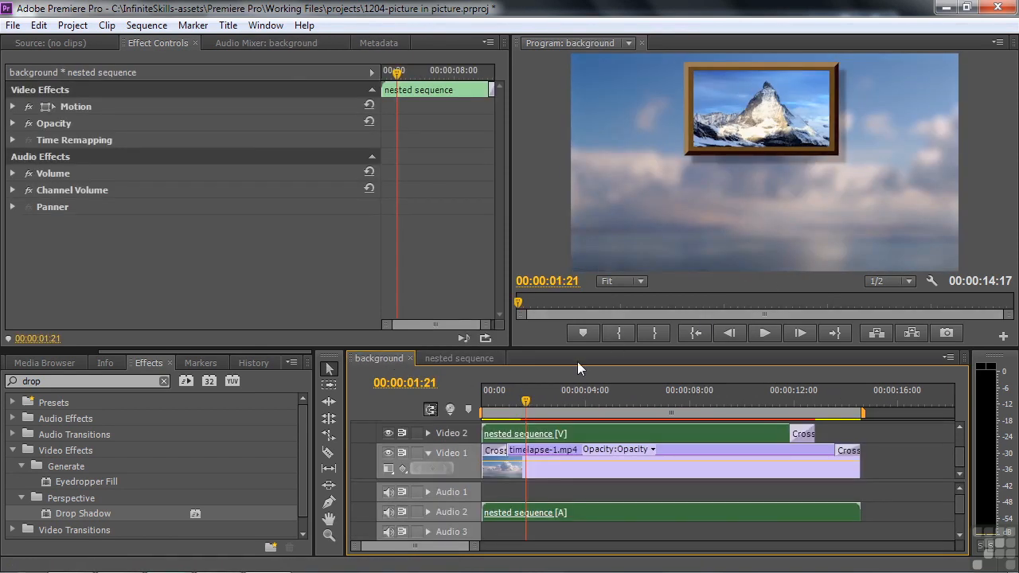
pyautogui.moveTo(526, 405); pyautogui.dragTo(768, 407)
pyautogui.press('space')
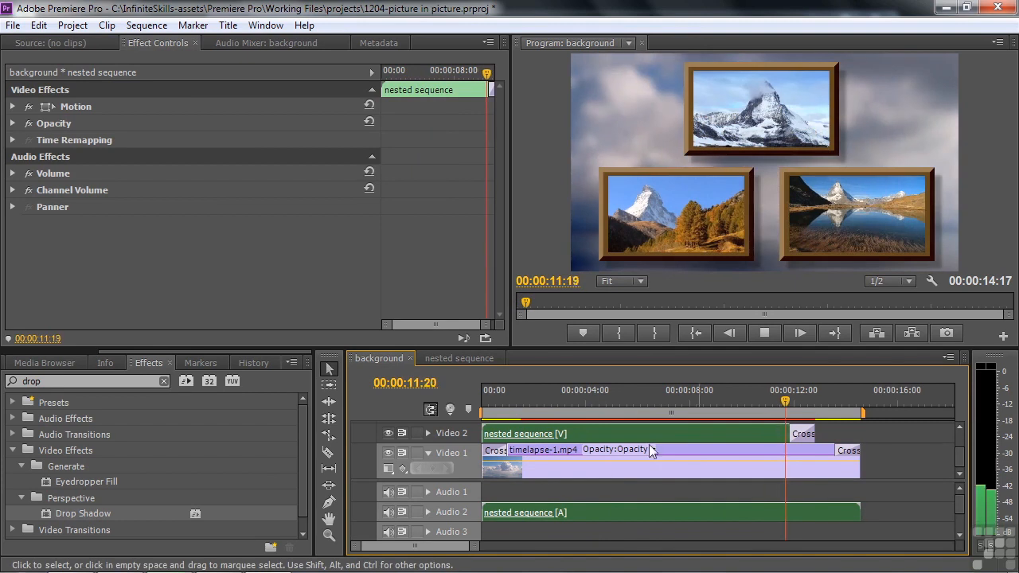